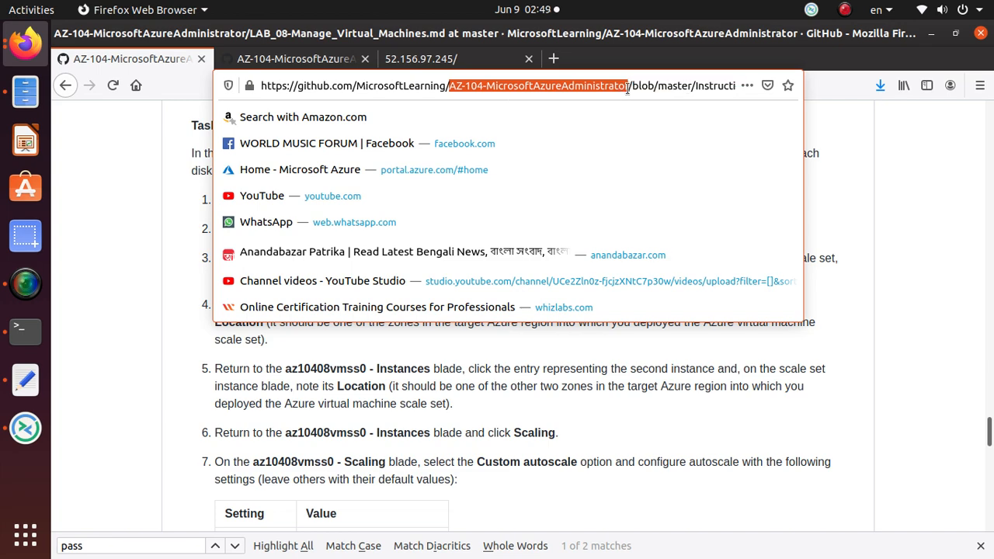
- Review the Lab 08 scenario, objectives and the Task 7 section on scaling compute and storage in the GitHub lab manual
left_click(821, 196)
left_click_drag(989, 431, 991, 115)
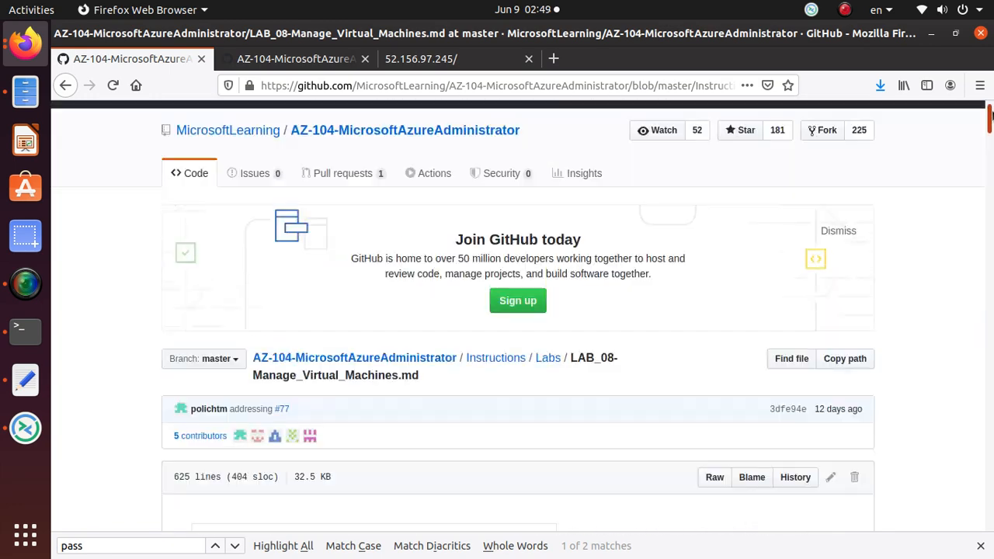
scroll(183, 223, "down", 12)
scroll(182, 223, "up", 4)
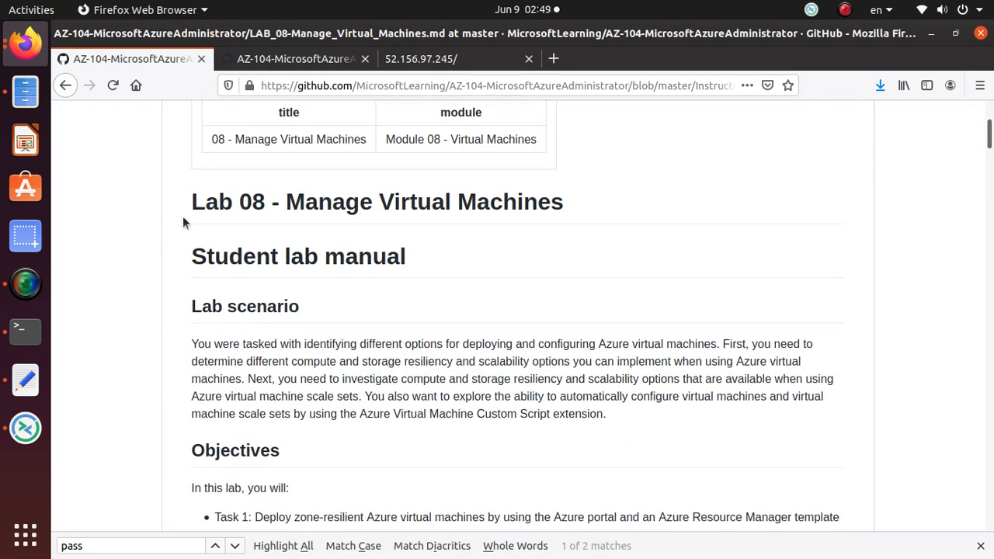
scroll(505, 220, "down", 5)
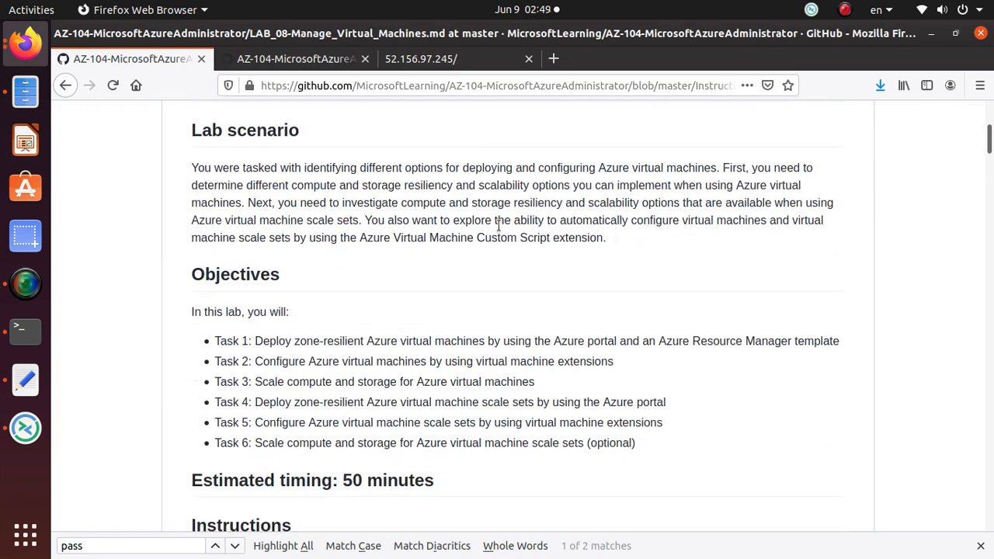
left_click_drag(636, 245, 202, 153)
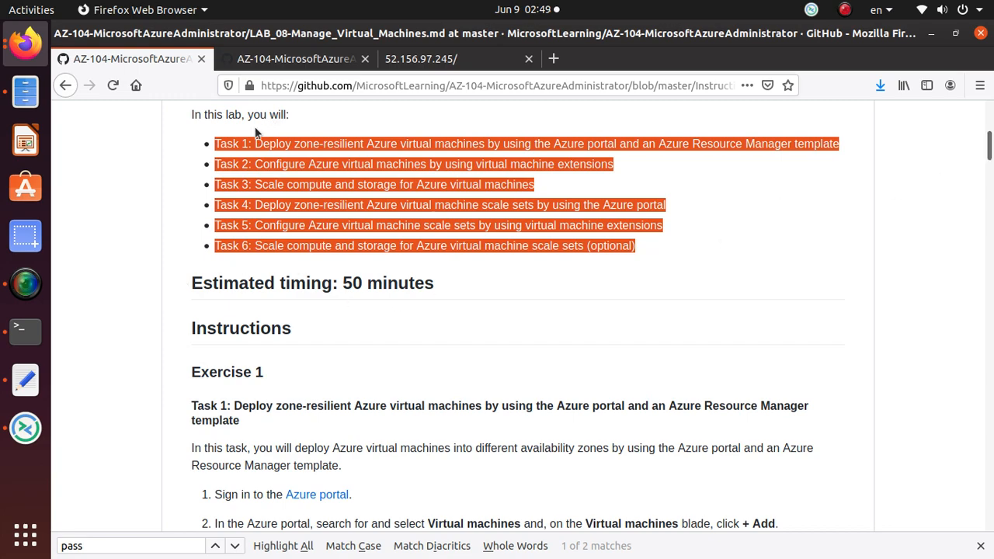
left_click_drag(990, 146, 990, 451)
scroll(537, 458, "up", 20)
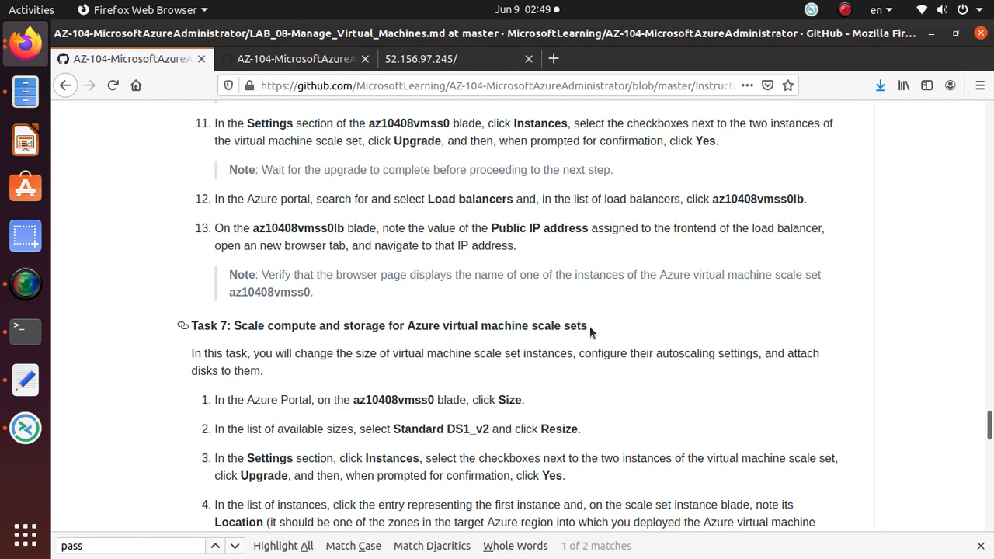
left_click_drag(589, 327, 165, 320)
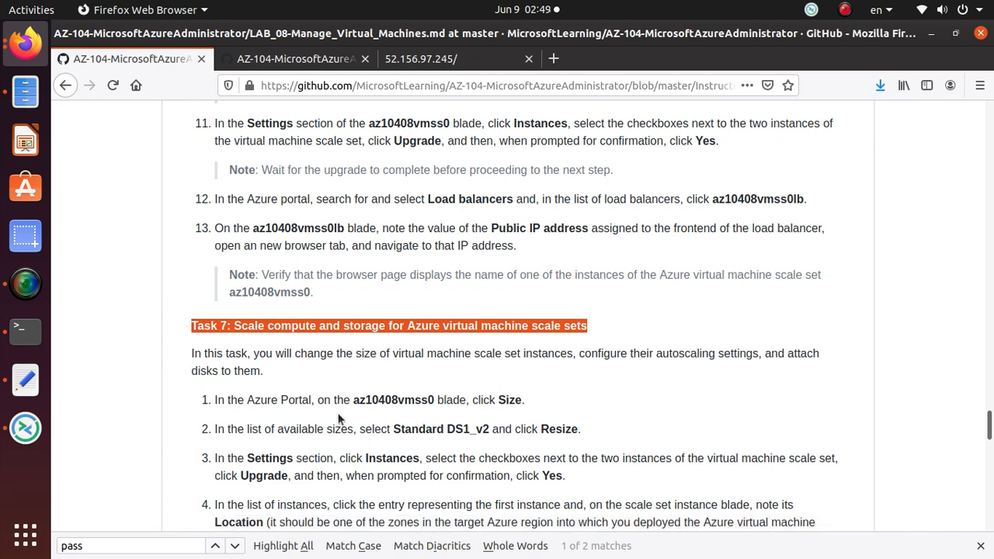
- Copy the scale set name az10408vmss0 from the lab instructions, search for it in the Azure portal and open the virtual machine scale set
left_click_drag(434, 403, 353, 402)
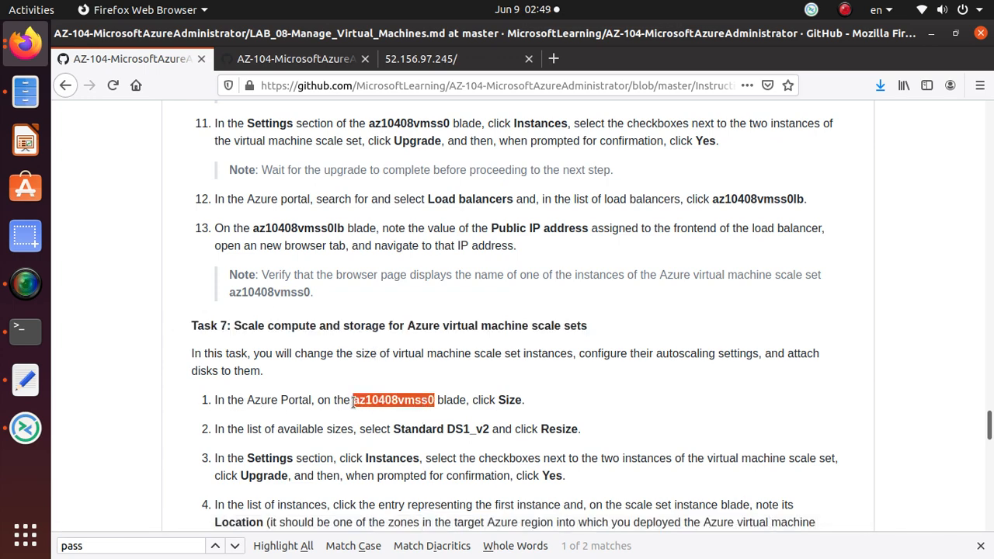
right_click(365, 402)
left_click(387, 411)
key("alt+Tab")
key("alt+Tab")
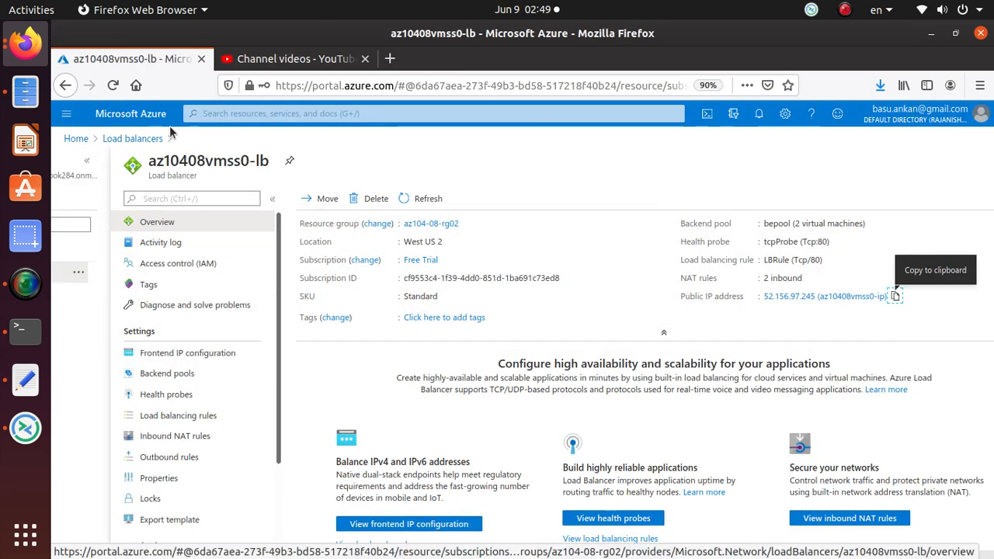
left_click(231, 120)
key("ctrl+v")
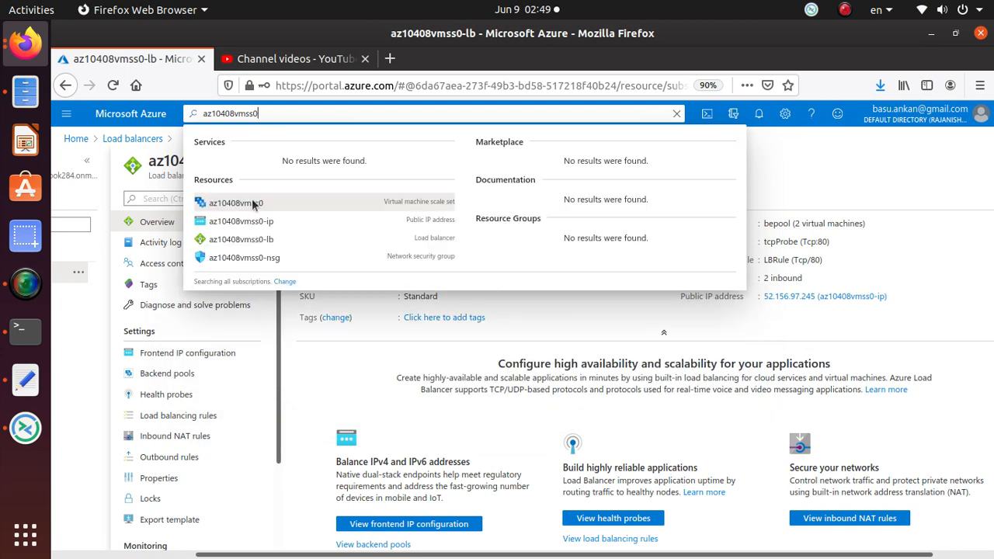
left_click(252, 202)
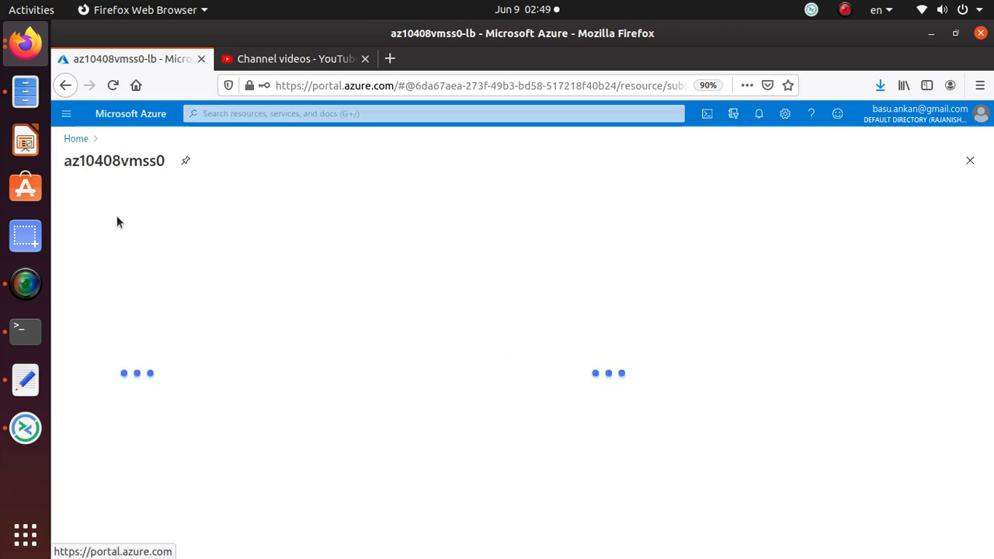
left_click_drag(176, 175, 90, 179)
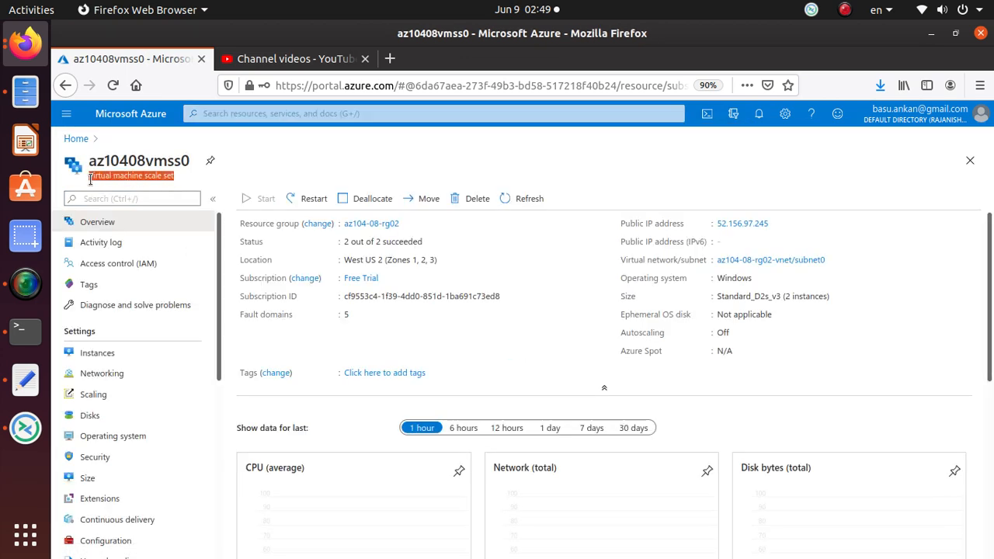
- Resize the az10408vmss0 scale set to DS1_v2, as specified in the lab instructions
scroll(108, 440, "down", 2)
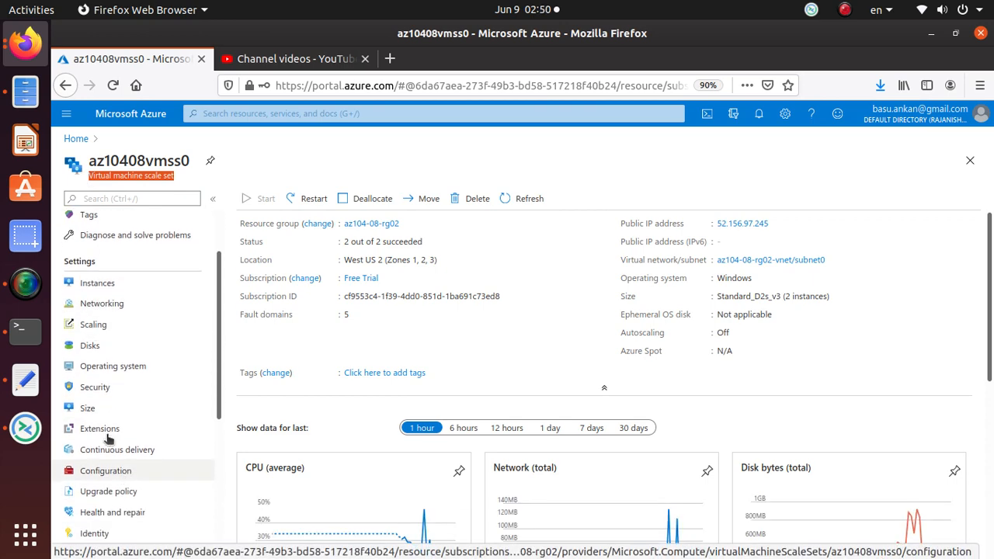
left_click(91, 408)
key("alt+Tab")
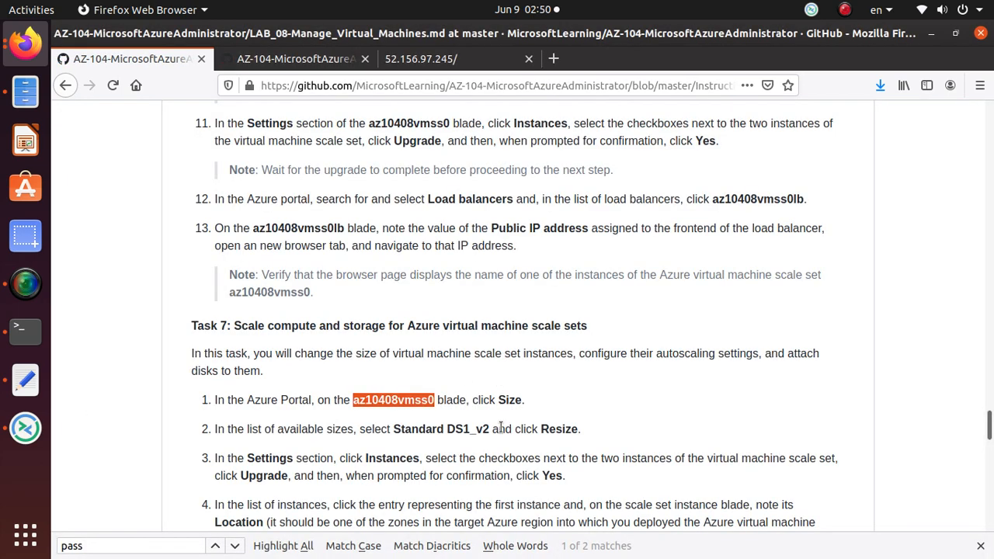
scroll(501, 427, "down", 3)
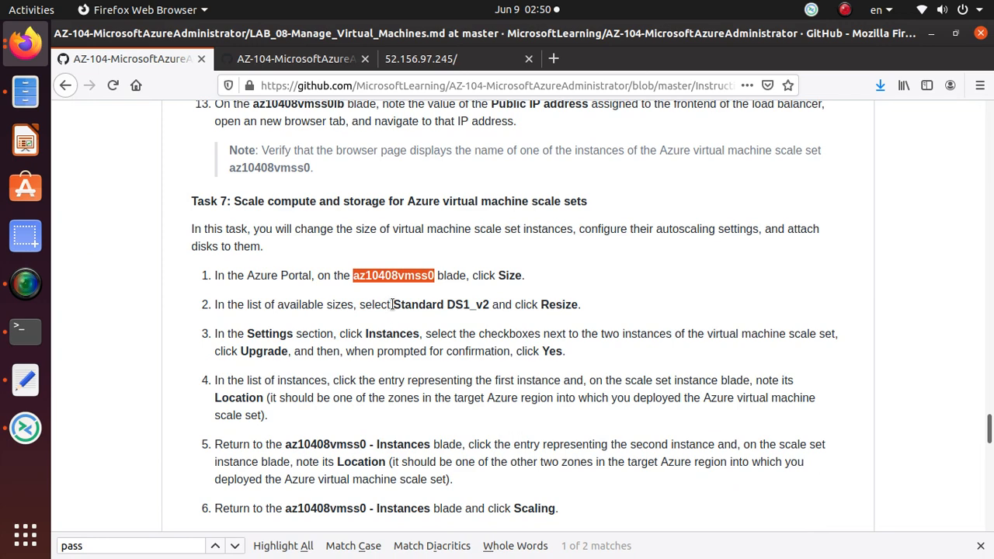
left_click_drag(448, 305, 482, 305)
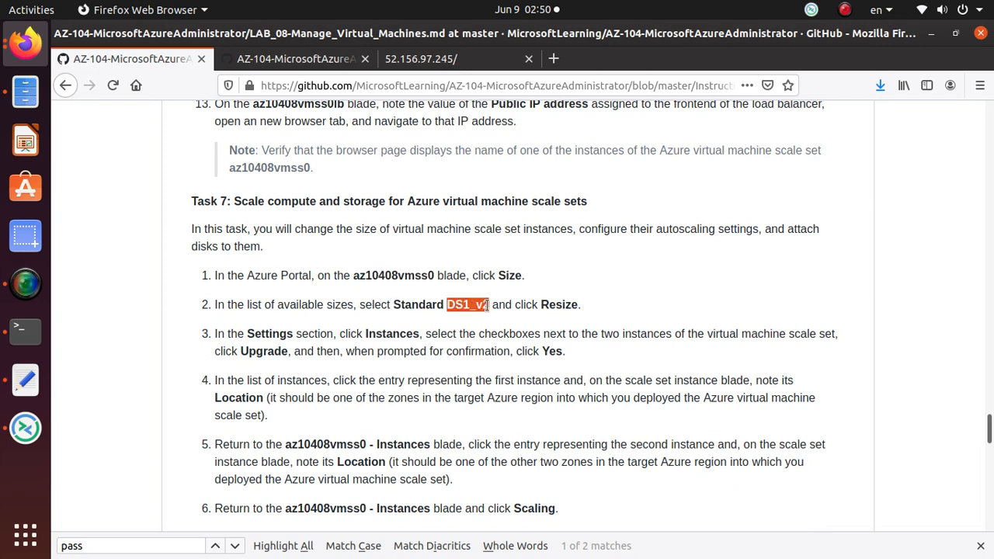
right_click(486, 306)
left_click(509, 315)
key("alt+Tab")
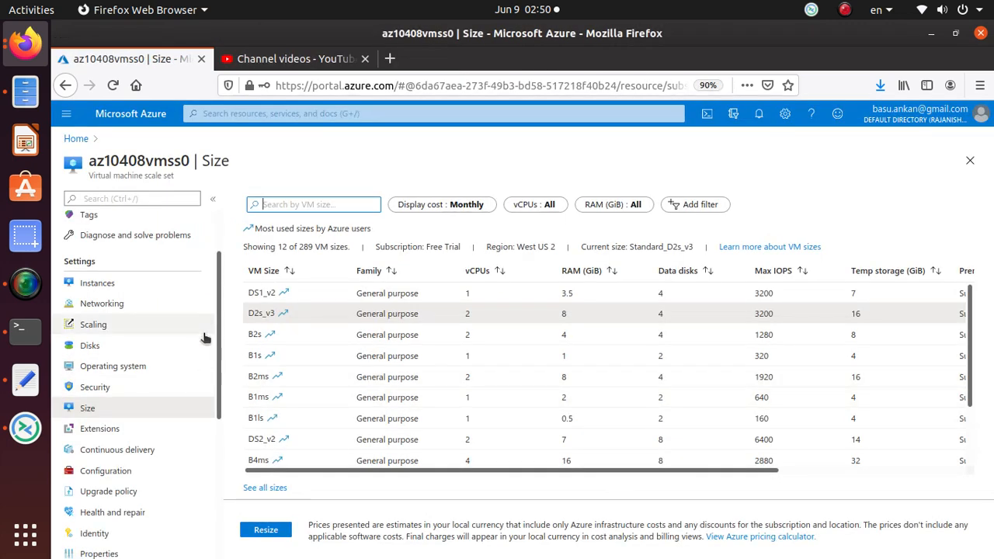
left_click(394, 296)
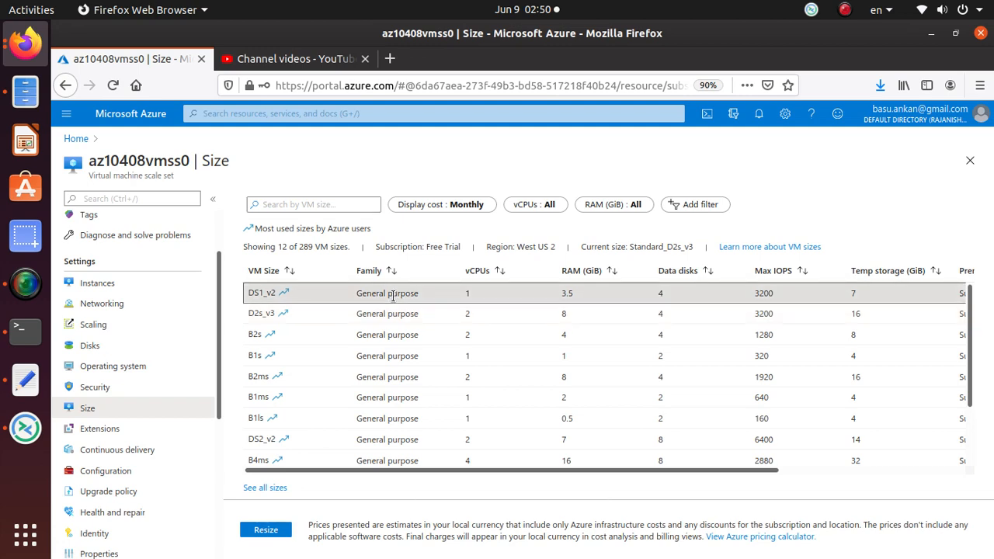
left_click(266, 529)
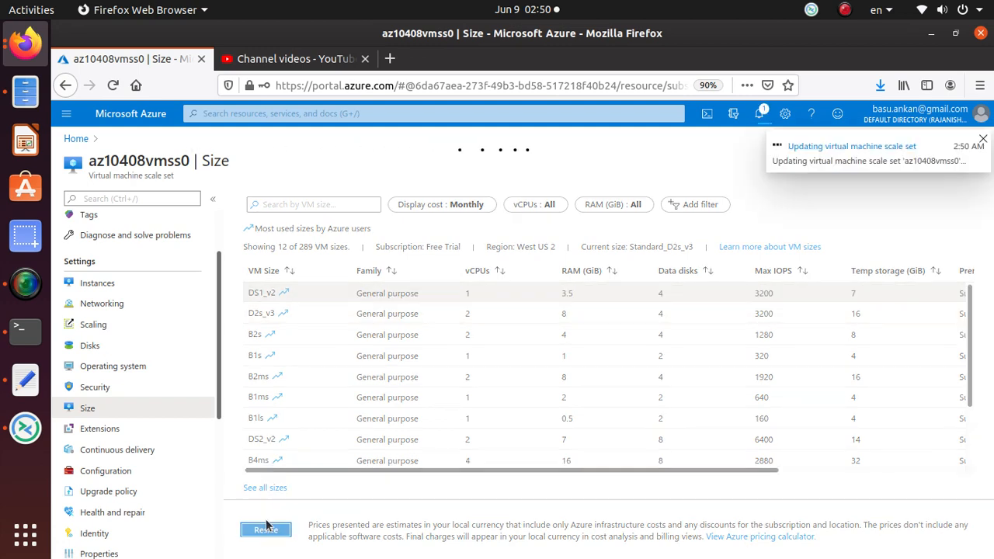
- Consult step 3 of the Task 7 instructions and open the instances list of the az10408vmss0 scale set
key("alt+Tab")
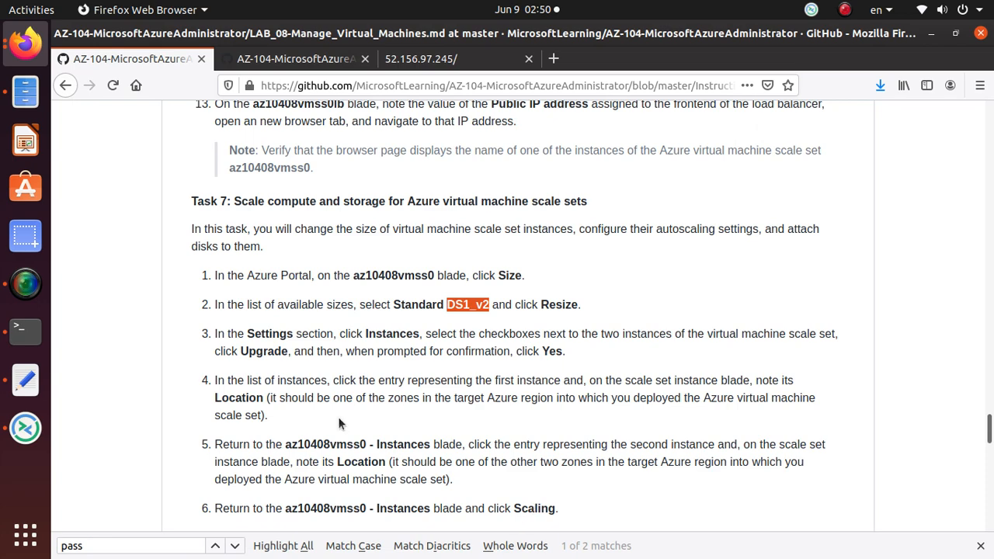
scroll(338, 423, "down", 4)
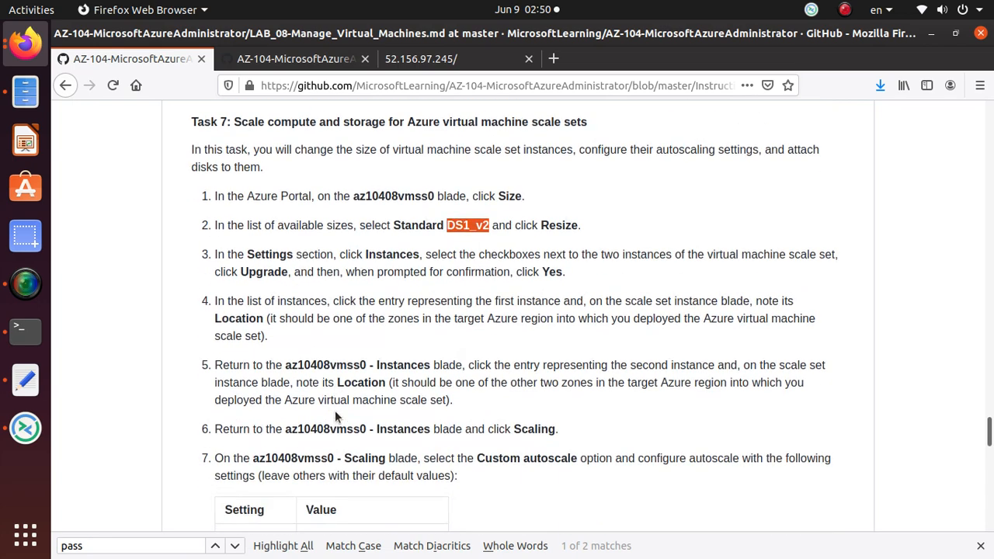
key("alt+Tab")
key("alt+Tab")
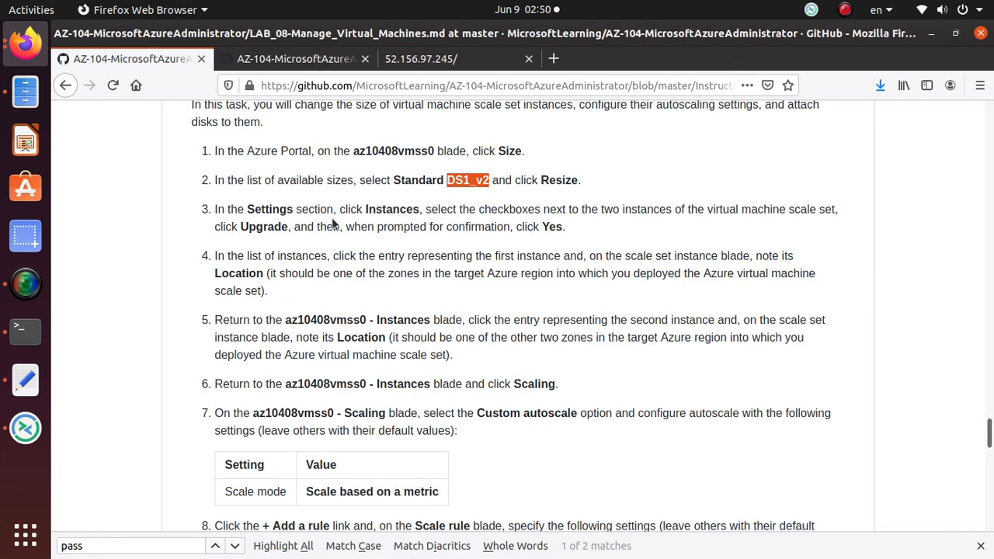
double_click(390, 209)
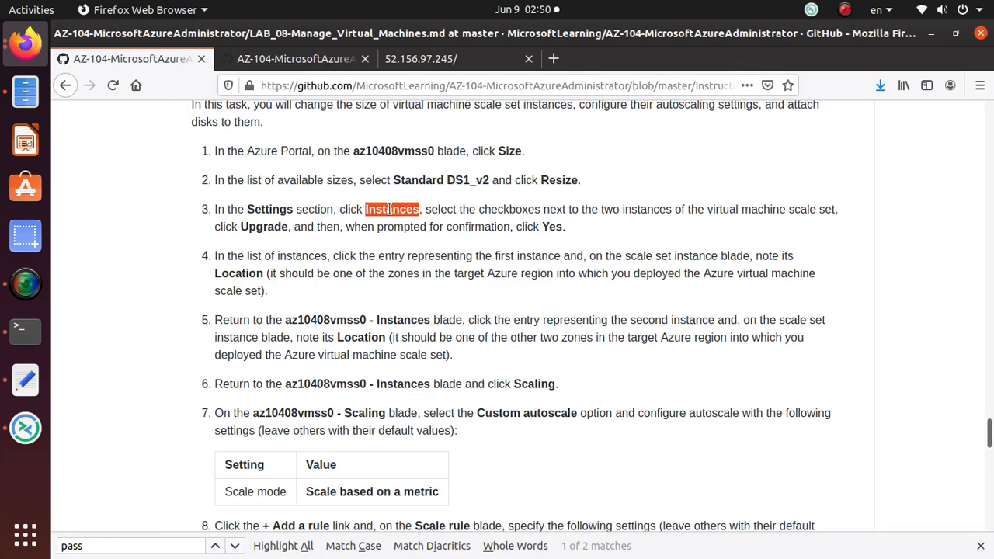
key("alt+Tab")
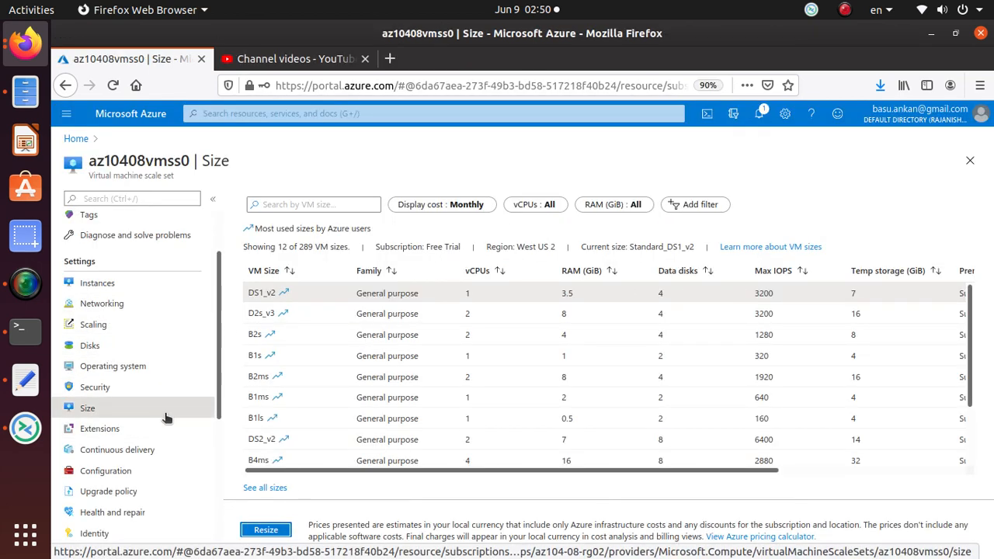
scroll(155, 412, "up", 2)
left_click(133, 355)
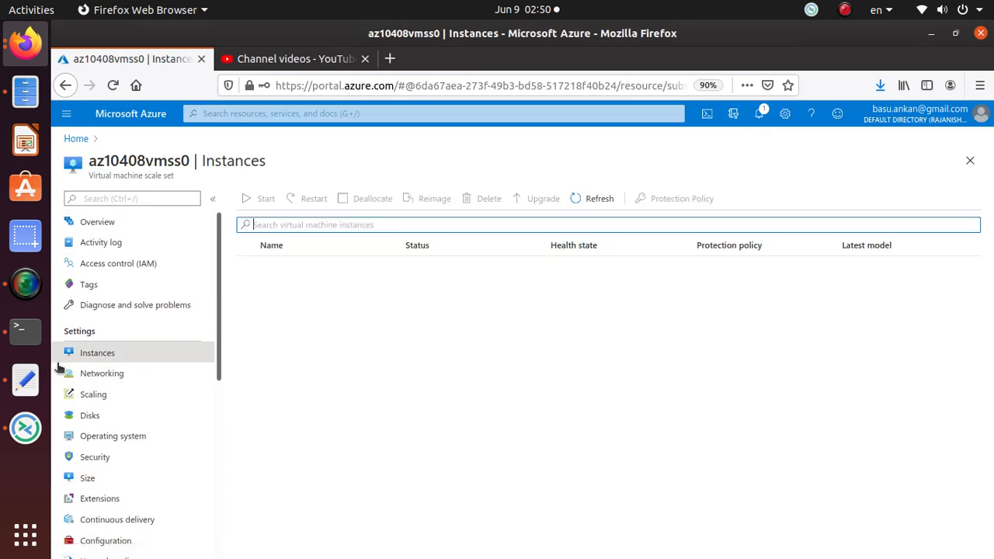
- Select instances az10408vmss0_0 and az10408vmss0_2, check the notifications for the scale set update, and upgrade both instances to the latest model
left_click(247, 267)
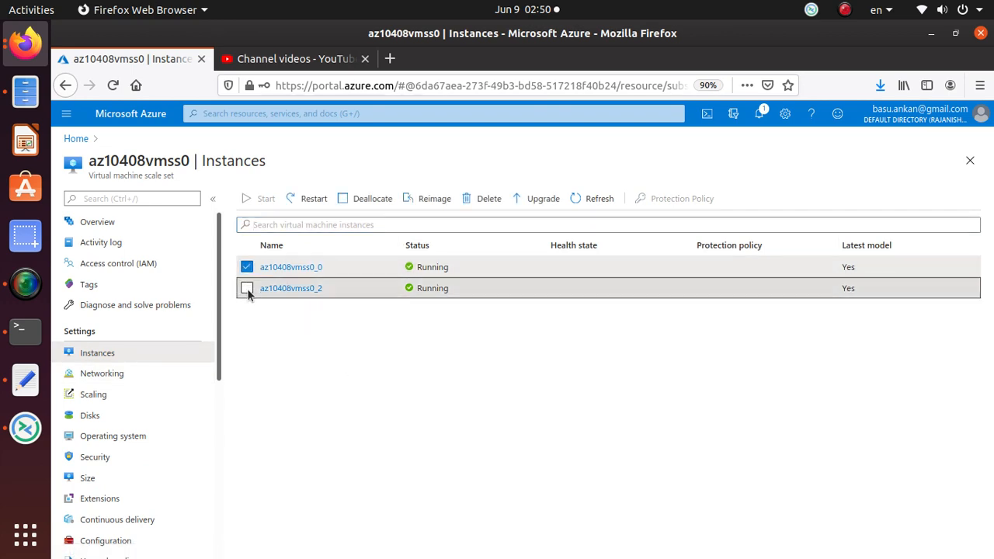
left_click(246, 288)
key("alt+Tab")
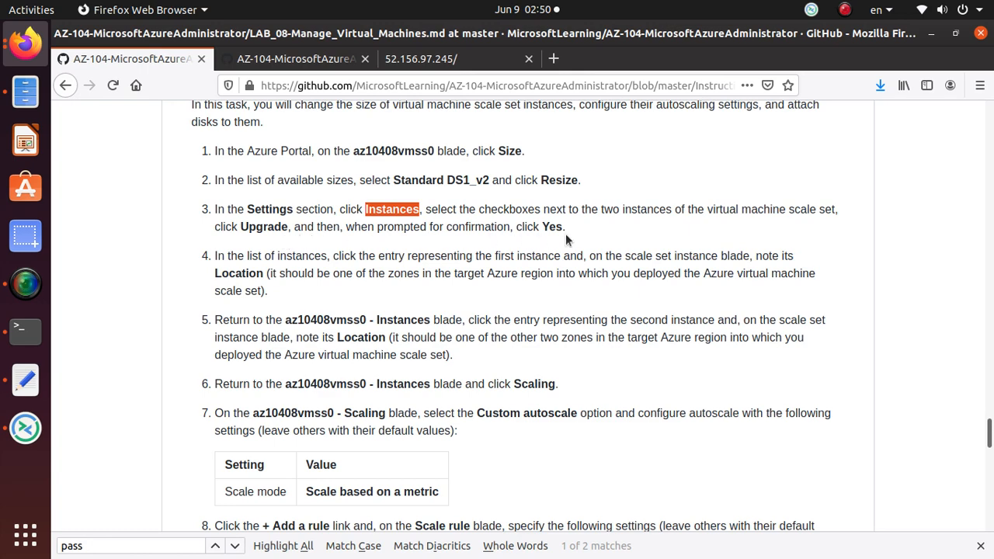
key("alt+Tab")
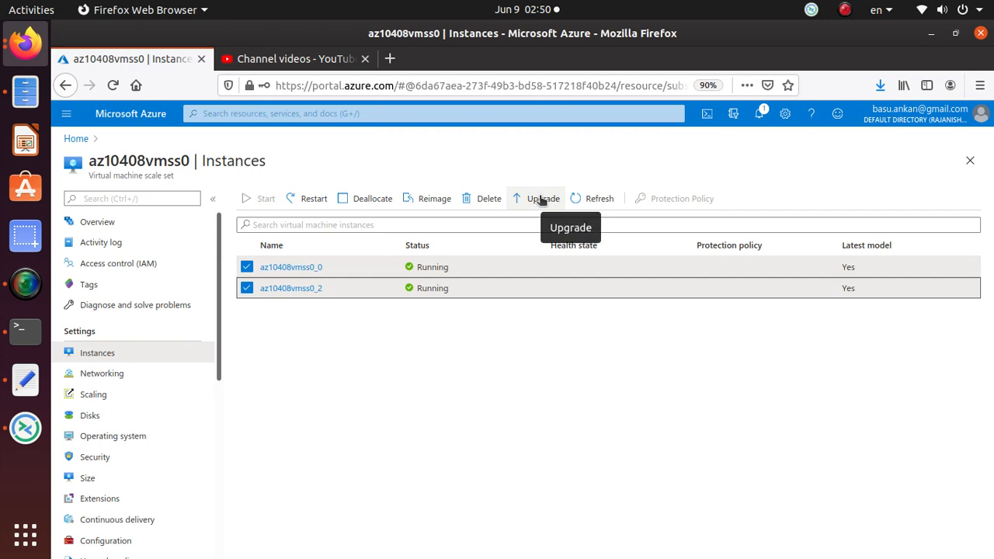
left_click(762, 115)
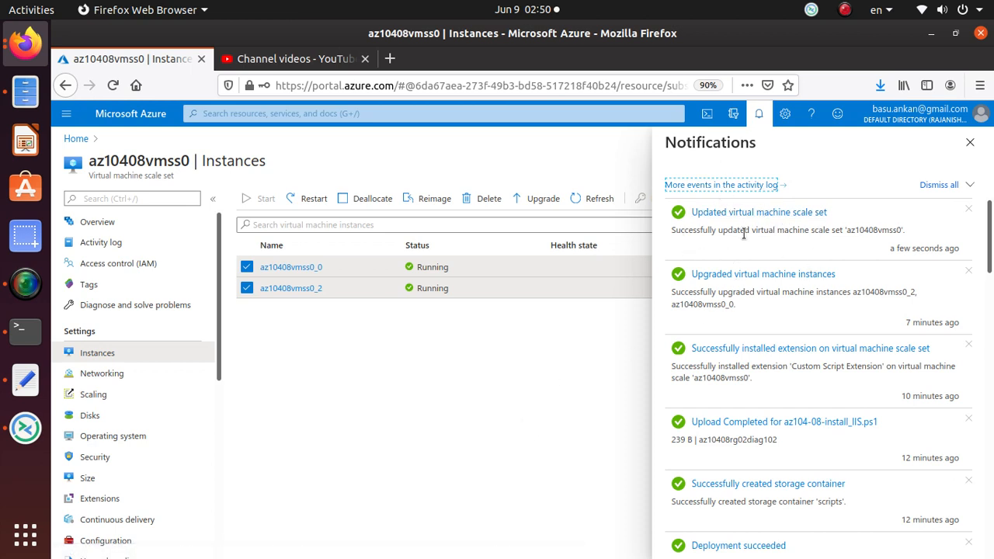
left_click(759, 115)
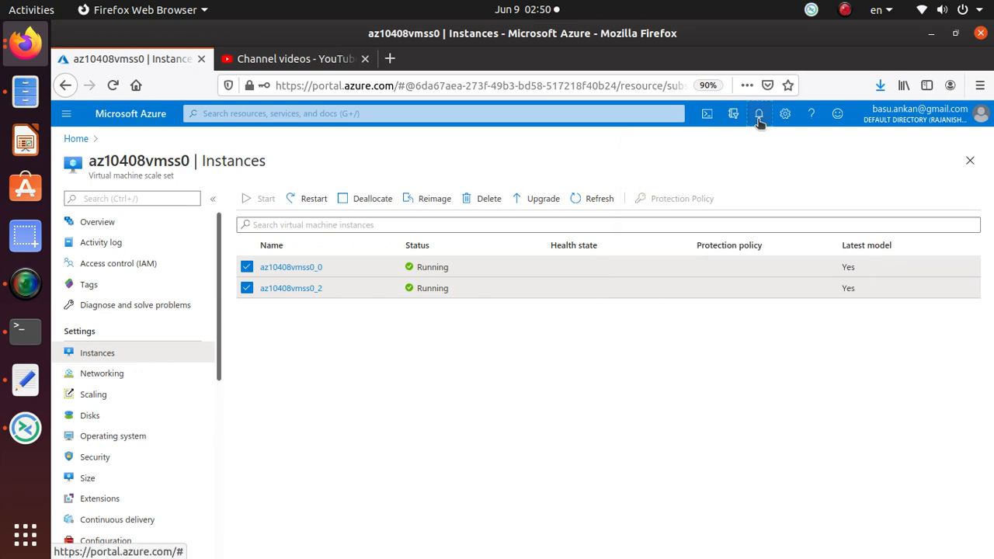
left_click(759, 118)
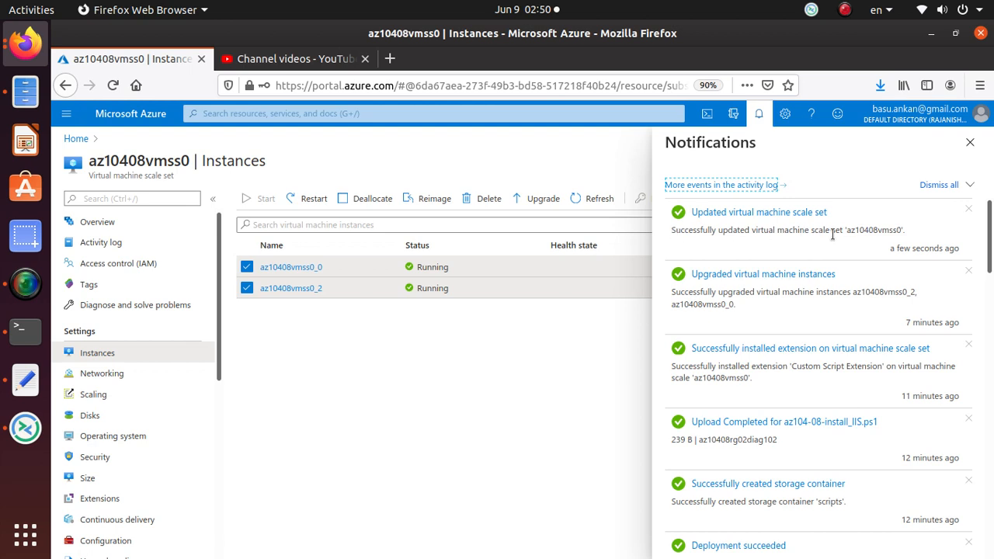
left_click(535, 199)
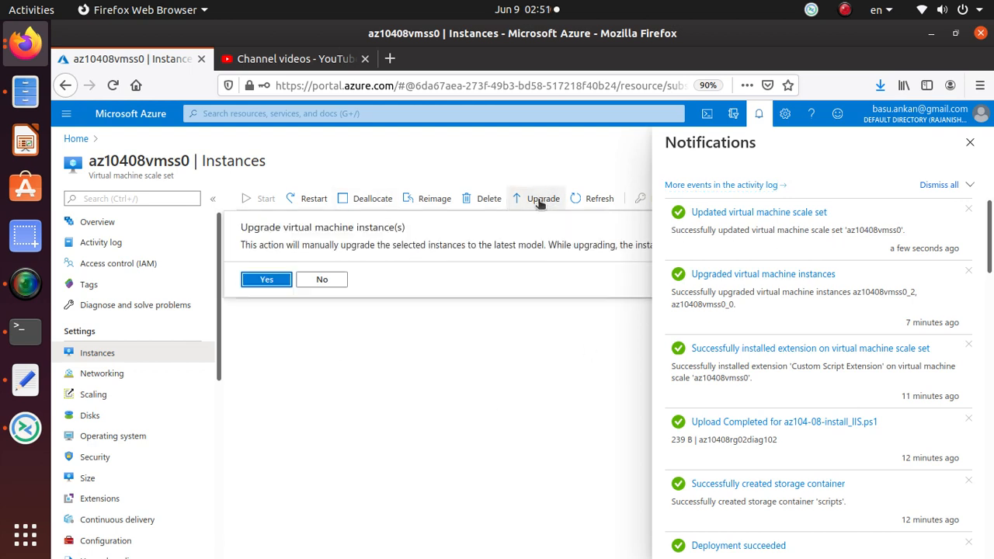
left_click(268, 279)
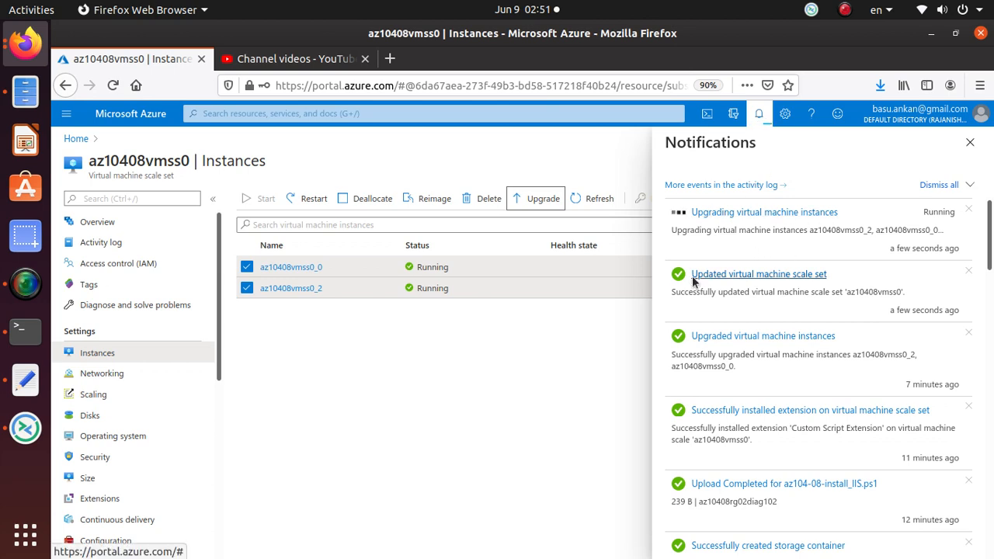
- Read the next lab instruction and open the az10408vmss0_0 instance overview to check its location
key("alt+Tab")
scroll(284, 290, "down", 2)
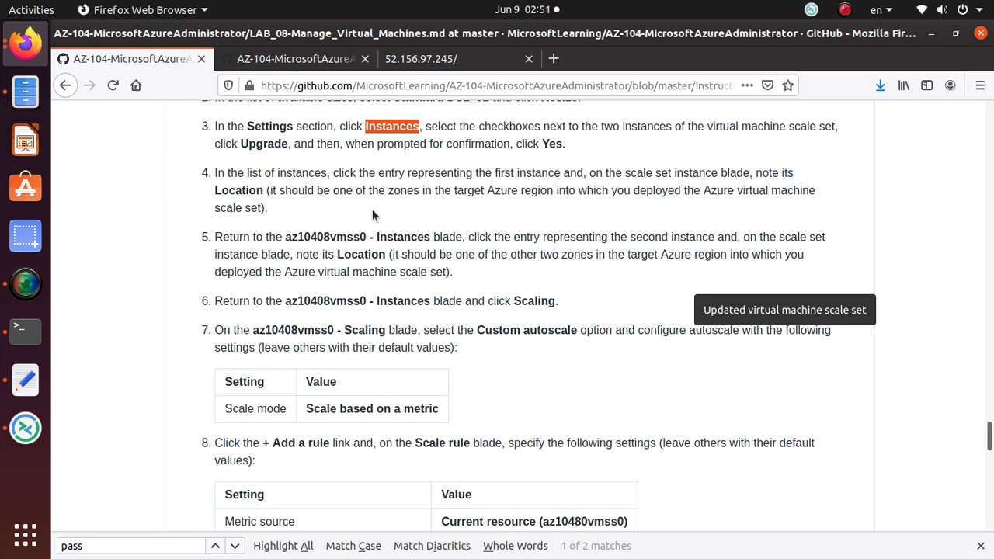
key("alt+Tab")
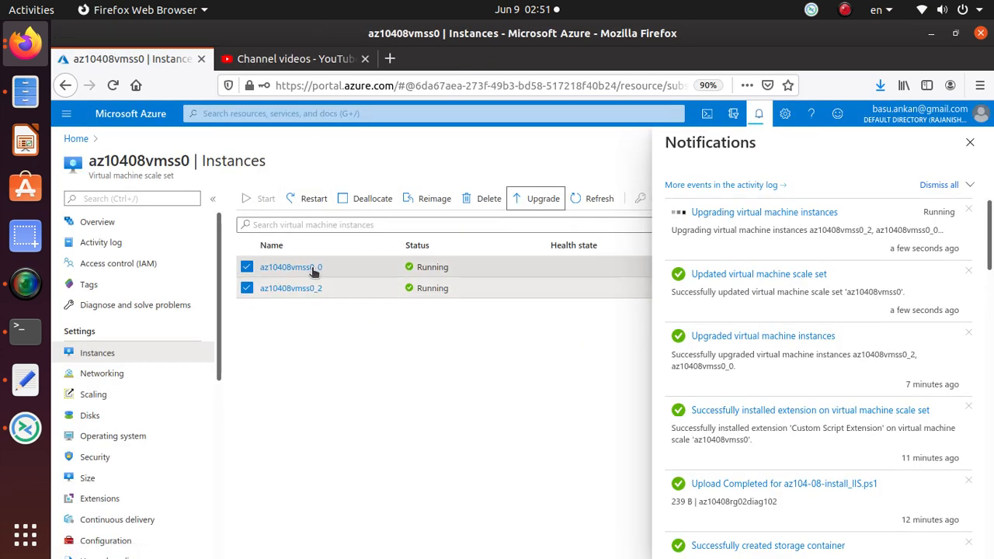
left_click(311, 267)
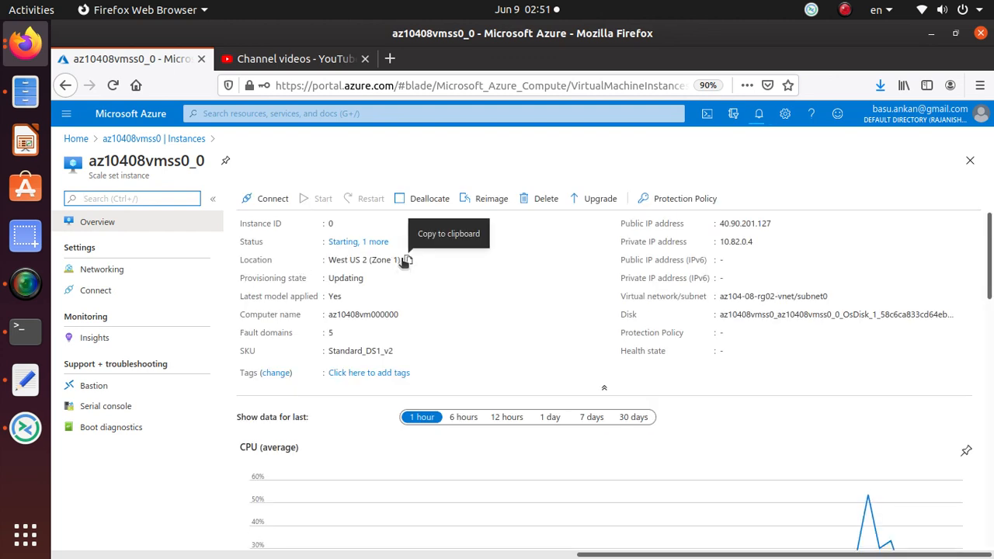
- Copy the location of instance az10408vmss0_0, West US 2 (Zone 1), into the coolTstConnectionAzure.txt notes below the az10408vmss0-ip entry
left_click(408, 261)
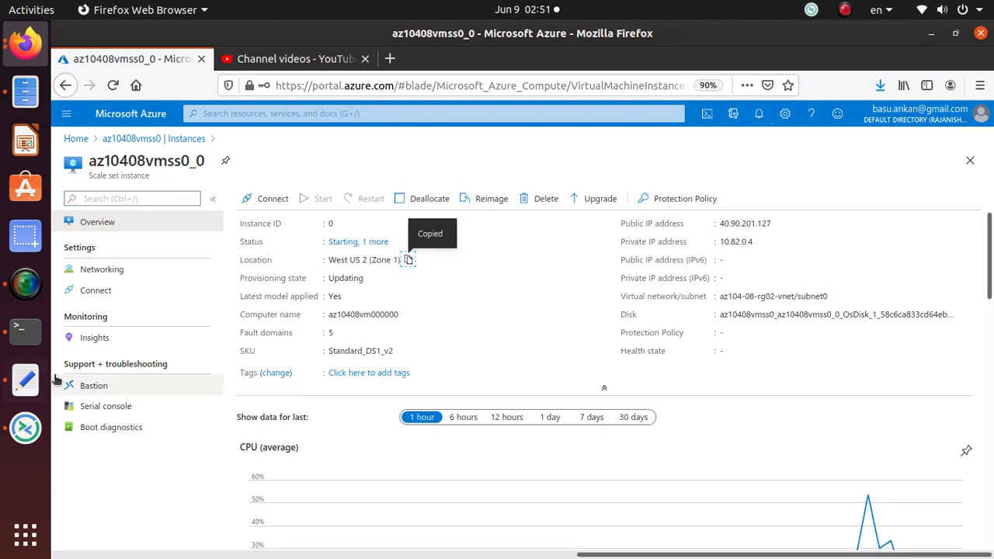
left_click(31, 386)
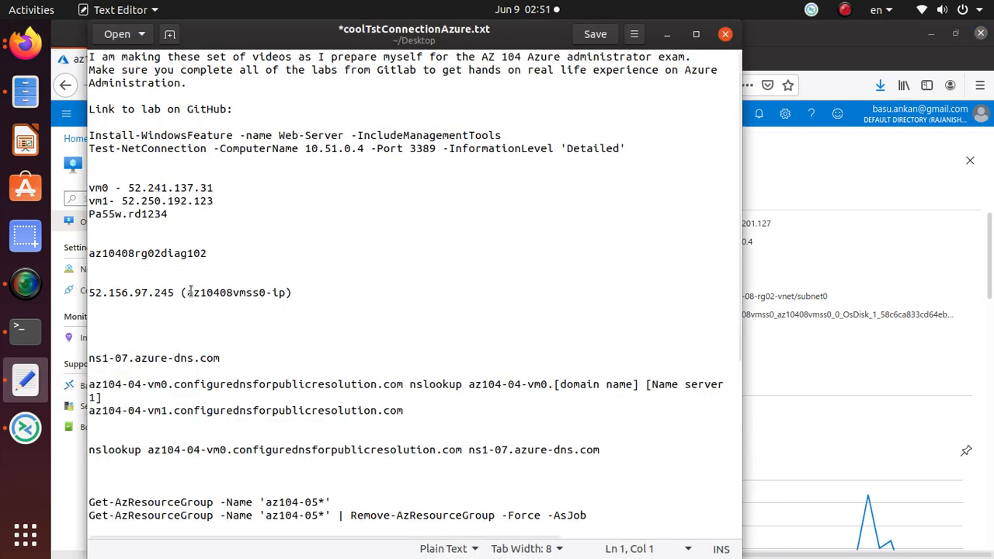
left_click(237, 257)
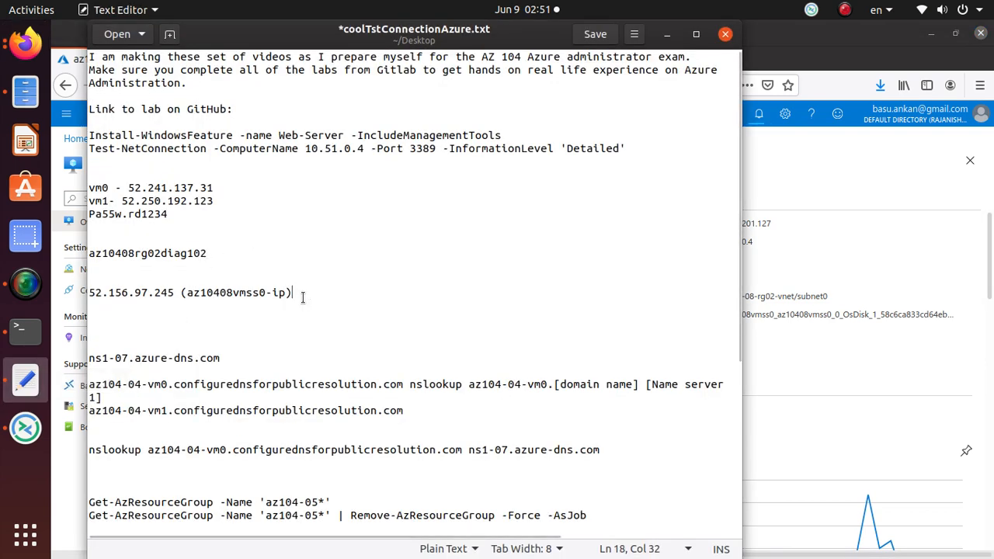
key("Return")
key("Return")
key("Return")
key("ctrl+v")
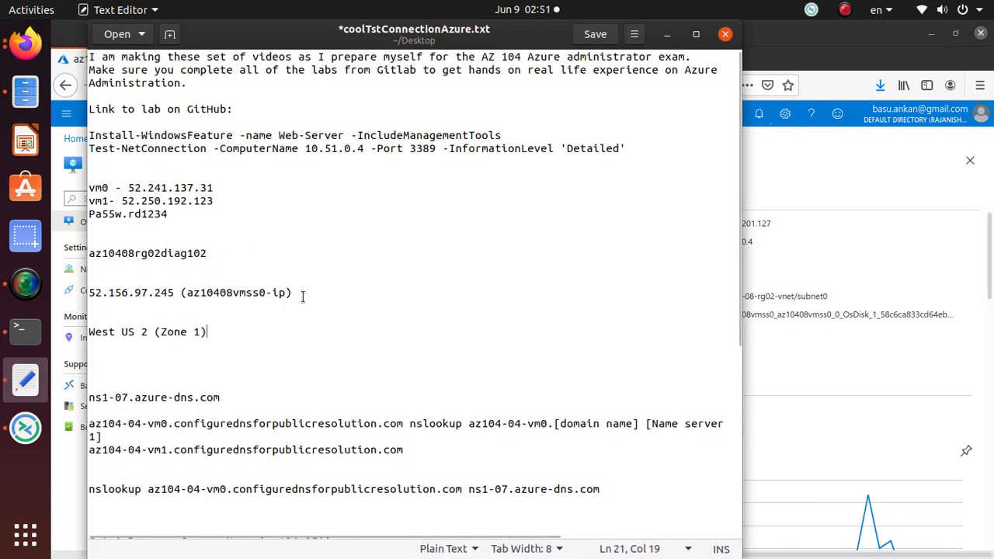
- Copy the instance name az10408vmss0_0 from the Azure portal and append it after a dash to the Zone 1 line in the notes
key("alt+Tab")
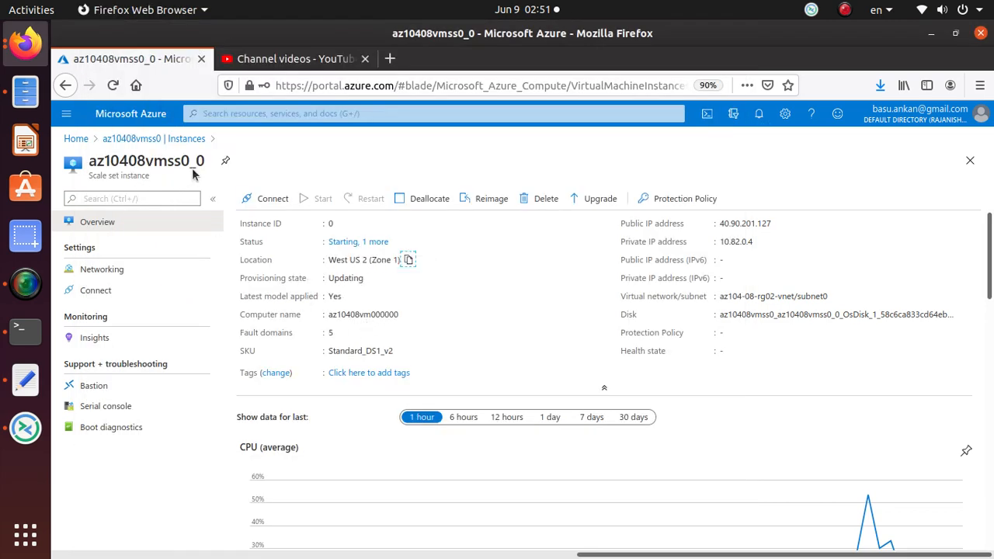
left_click_drag(204, 161, 88, 162)
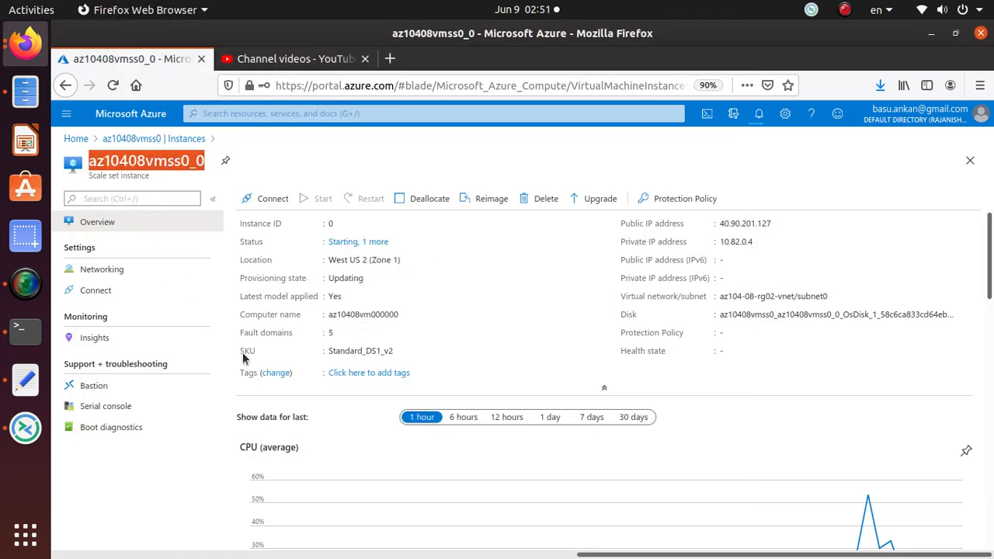
key("alt+Tab")
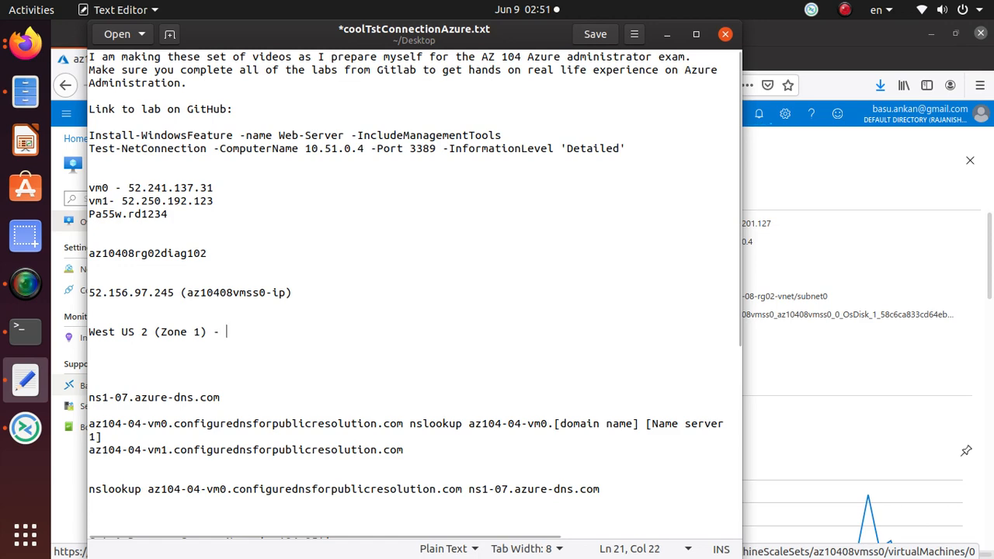
key("ctrl+v")
- Read step 5 of the lab instructions, open the az10408vmss0_2 instance overview in the portal and check the upgrade notifications
key("alt+Tab")
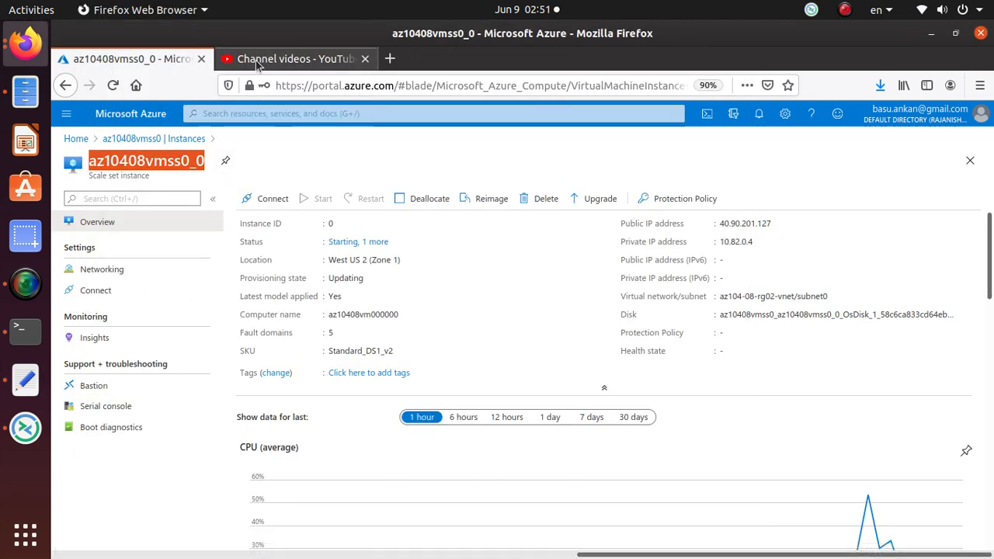
key("alt+Tab")
key("alt+Tab")
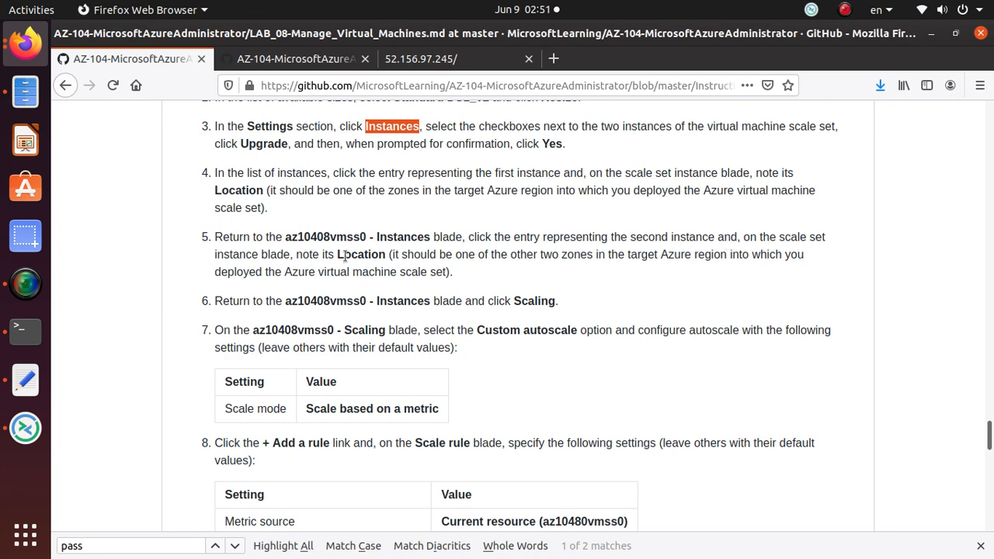
left_click_drag(296, 255, 400, 254)
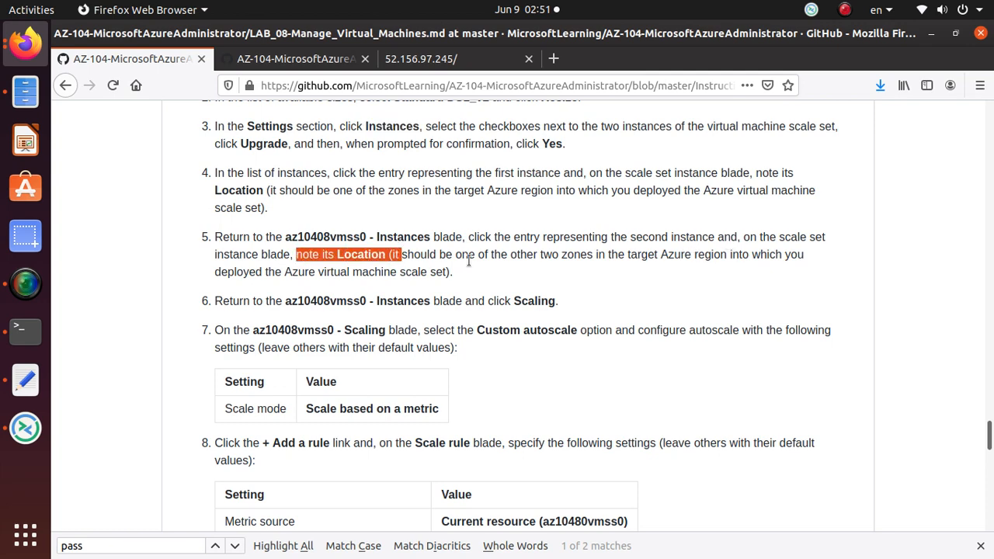
key("alt+Tab")
left_click(159, 140)
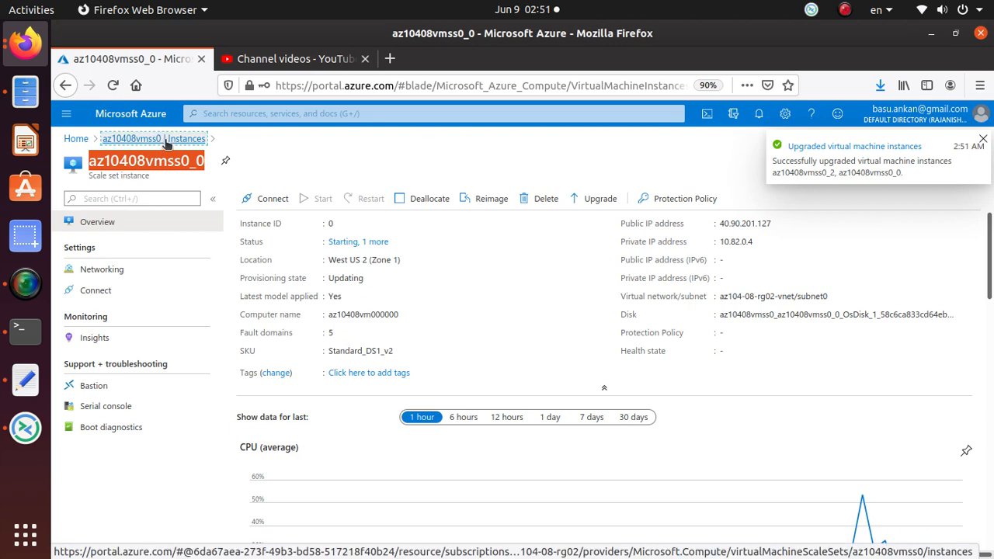
left_click(297, 290)
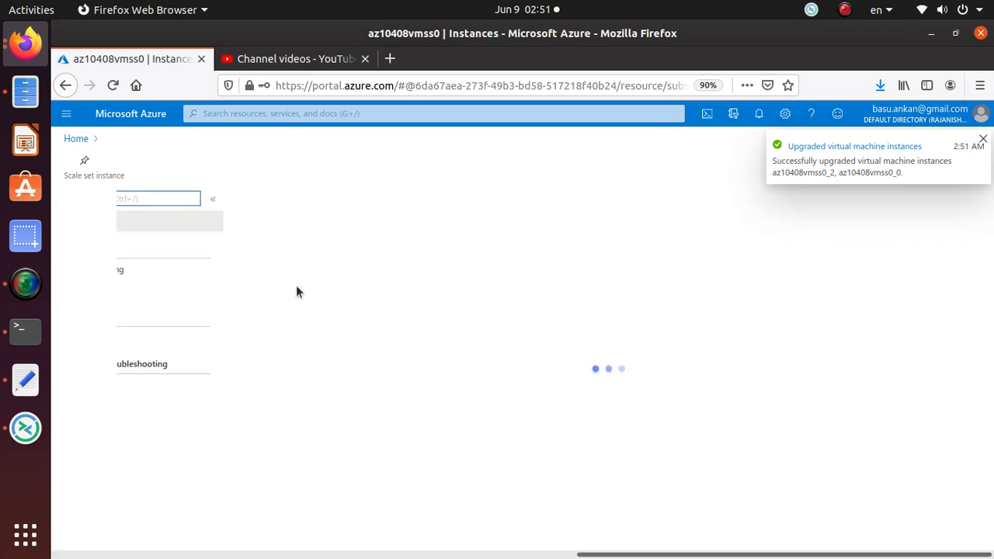
left_click(759, 113)
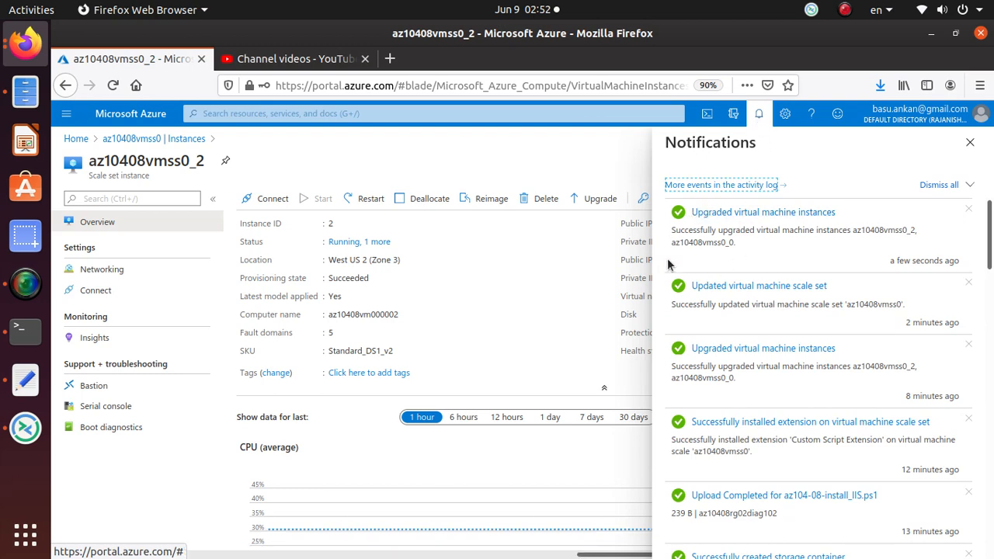
left_click(451, 329)
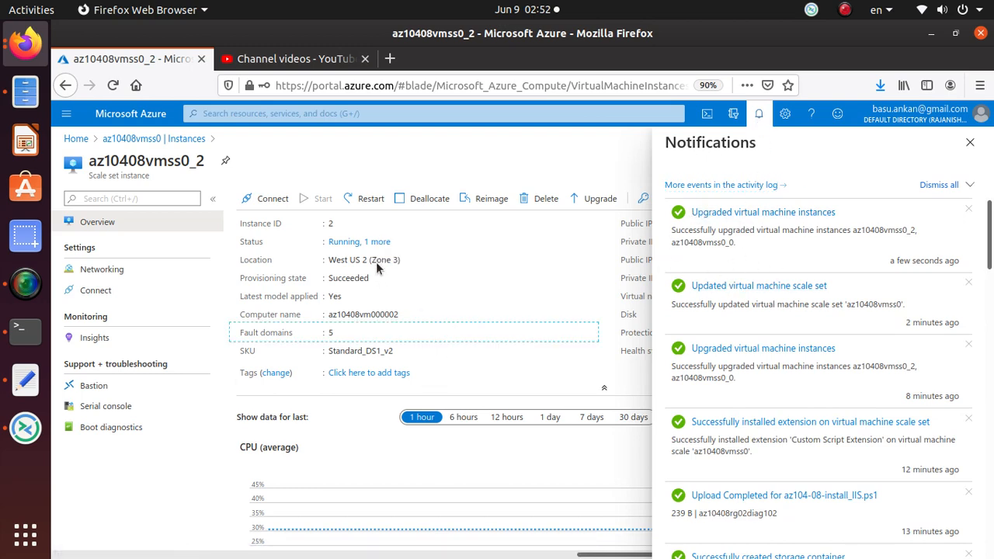
- Copy the location of instance az10408vmss0_2, West US 2 (Zone 3), into the text notes below the Zone 1 line
left_click(411, 261)
key("alt+Tab")
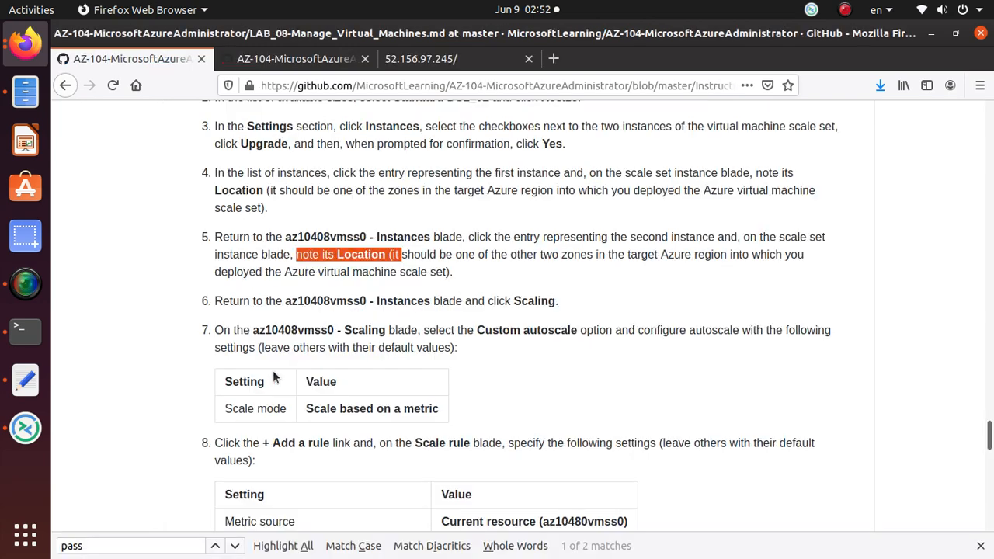
key("alt+Tab")
key("alt+Tab")
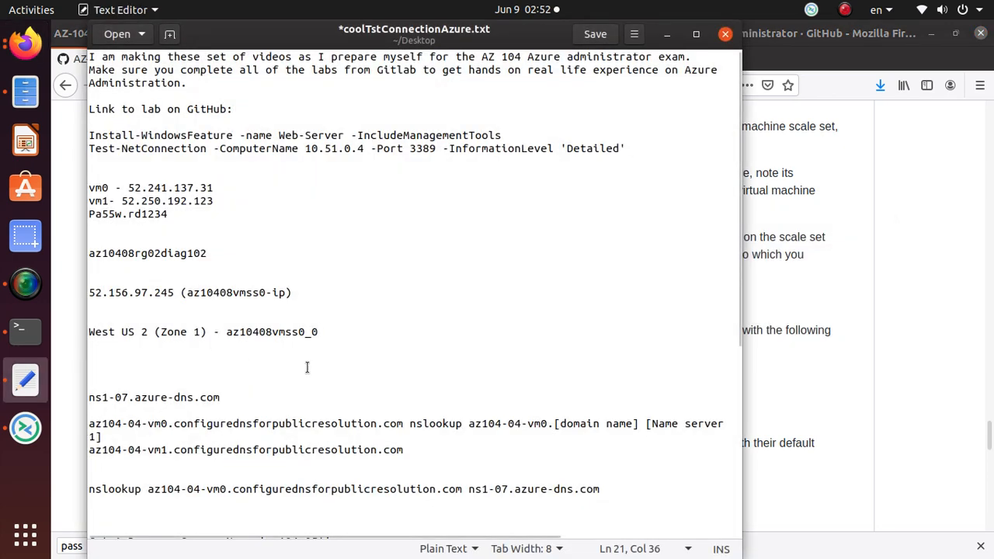
key("Return")
key("Return")
key("ctrl+v")
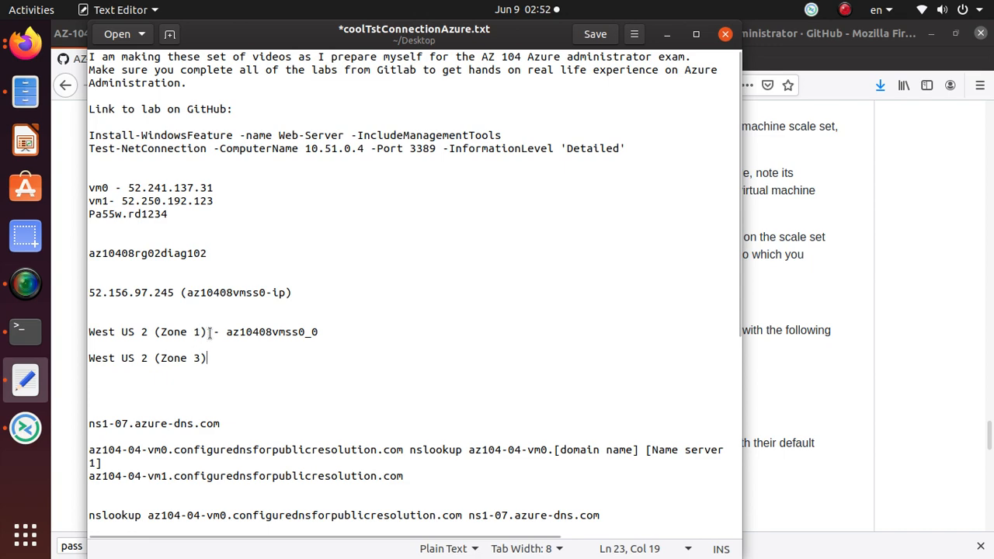
left_click_drag(209, 331, 92, 331)
left_click_drag(206, 358, 73, 360)
- Append "- az10408vmss0_2" to the West US 2 (Zone 3) line in the notes and remove the stray leading space
key("alt+Tab")
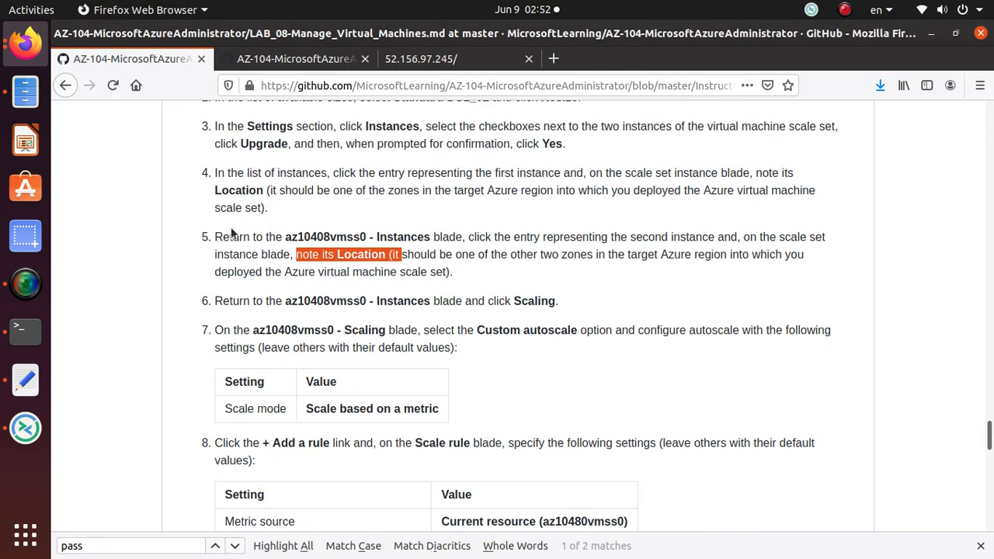
key("alt+Tab")
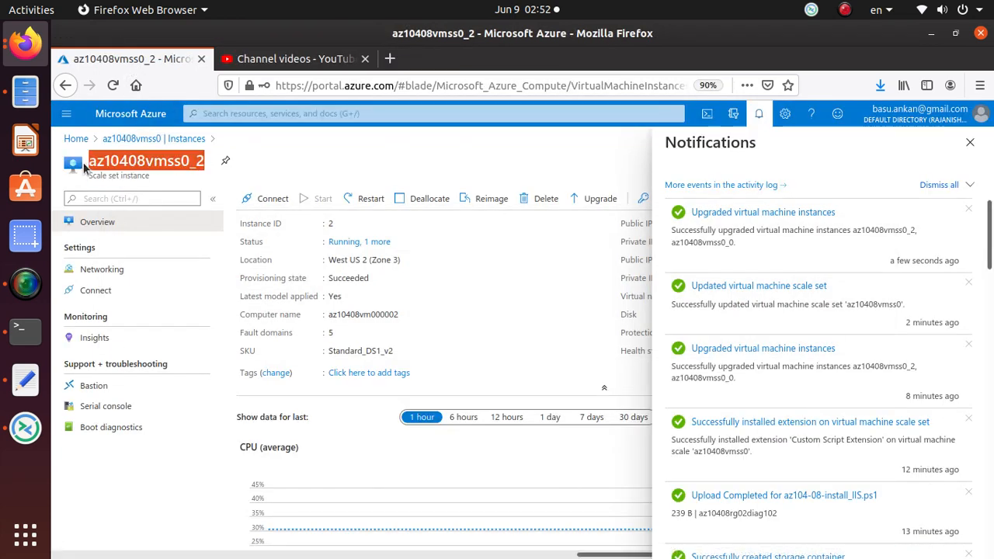
key("alt+Tab")
key("alt+Tab")
key("alt+Tab")
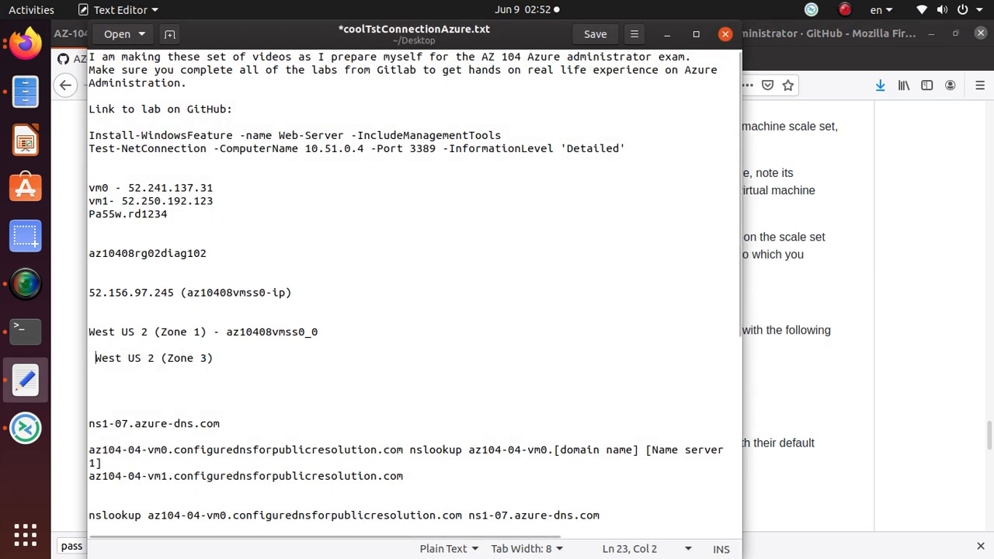
key("BackSpace")
left_click(292, 374)
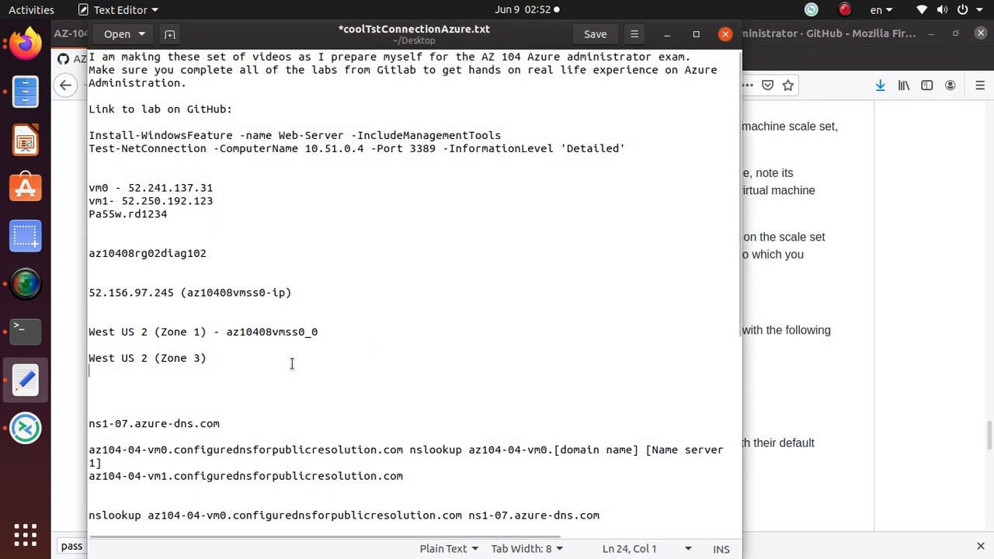
left_click(289, 358)
type("- az10408vmss0_2")
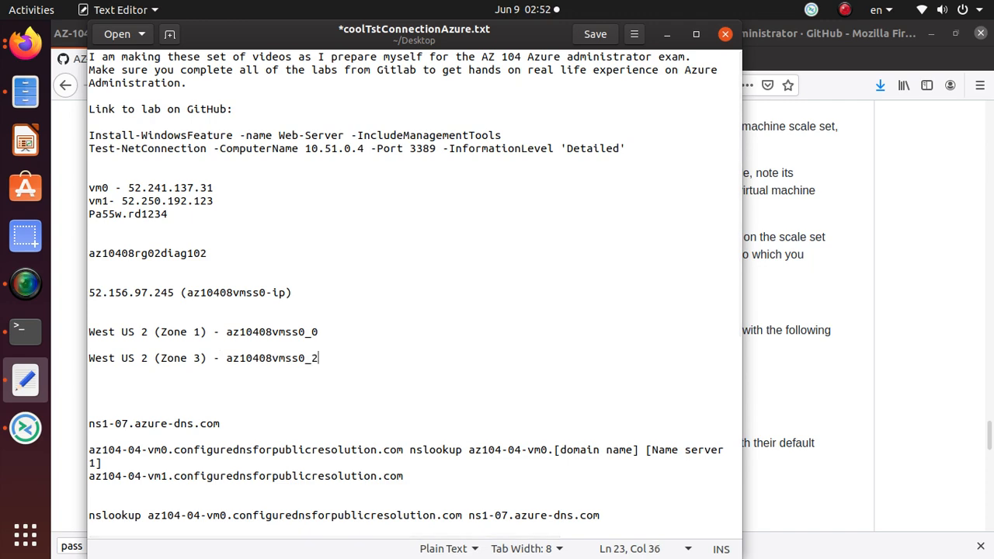
- Read step 6 of the lab instructions and return to the az10408vmss0 instances list in the Azure portal
key("alt+Tab")
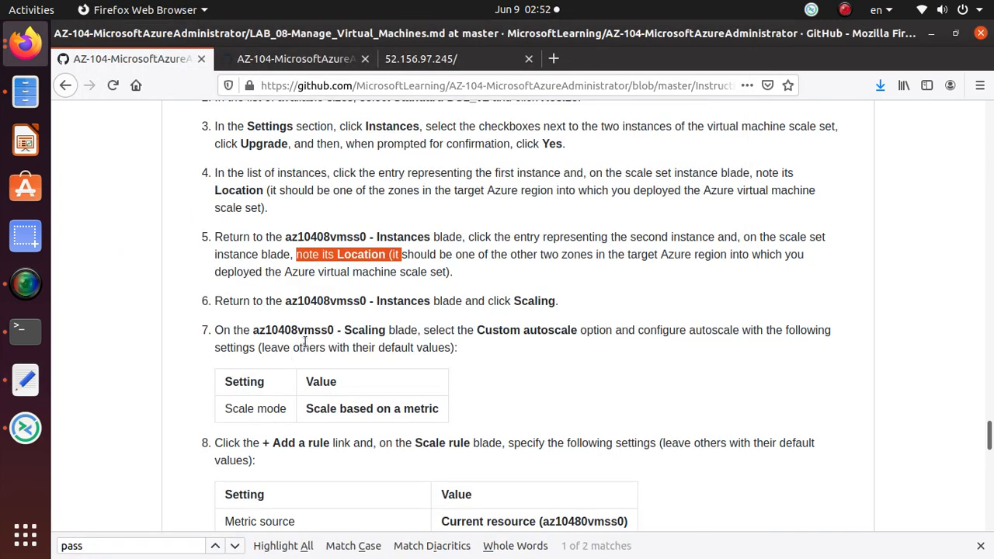
double_click(538, 303)
key("alt+Tab")
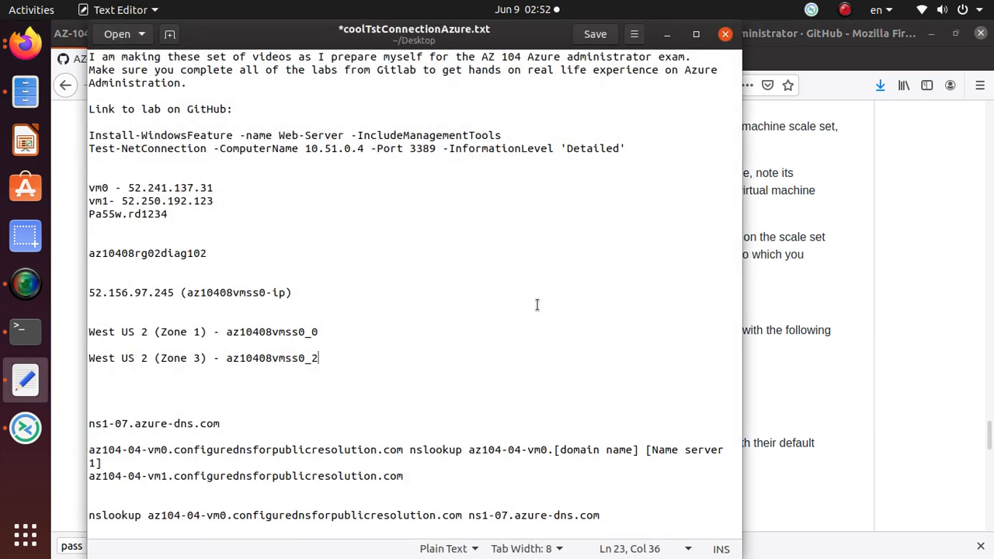
key("alt+Tab")
key("alt+Tab")
key("alt+Tab")
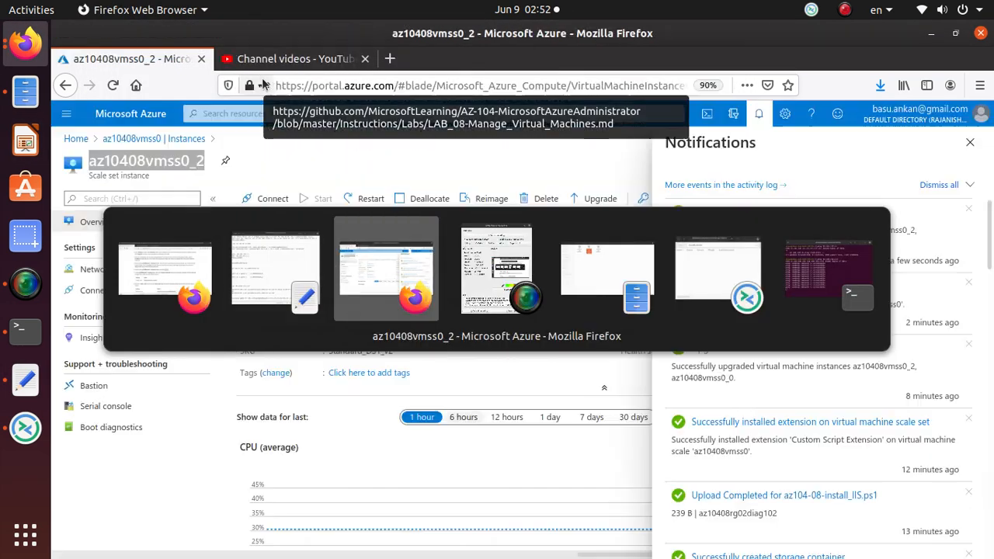
left_click(151, 138)
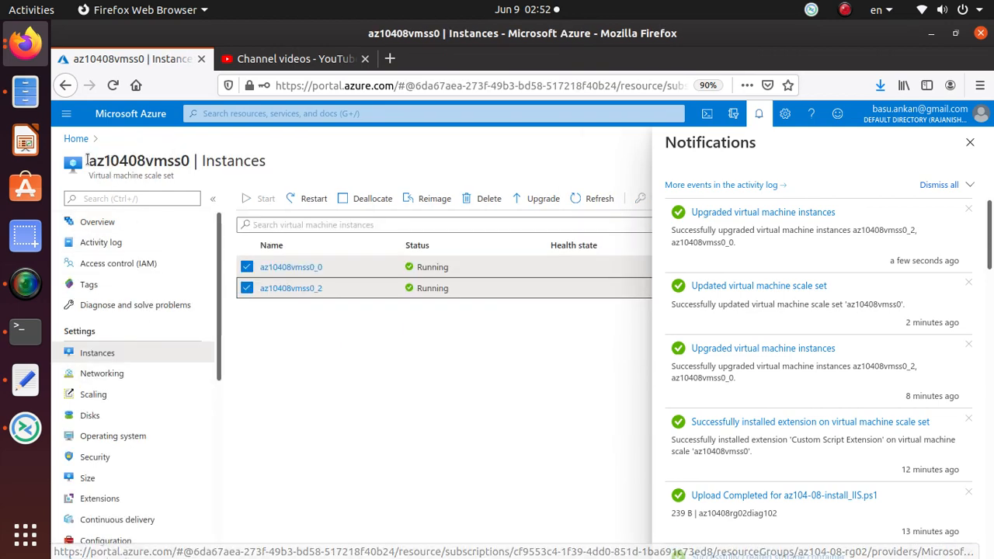
- Recheck the overview of instance az10408vmss0_0 and open the Scaling settings of the az10408vmss0 scale set
left_click(289, 267)
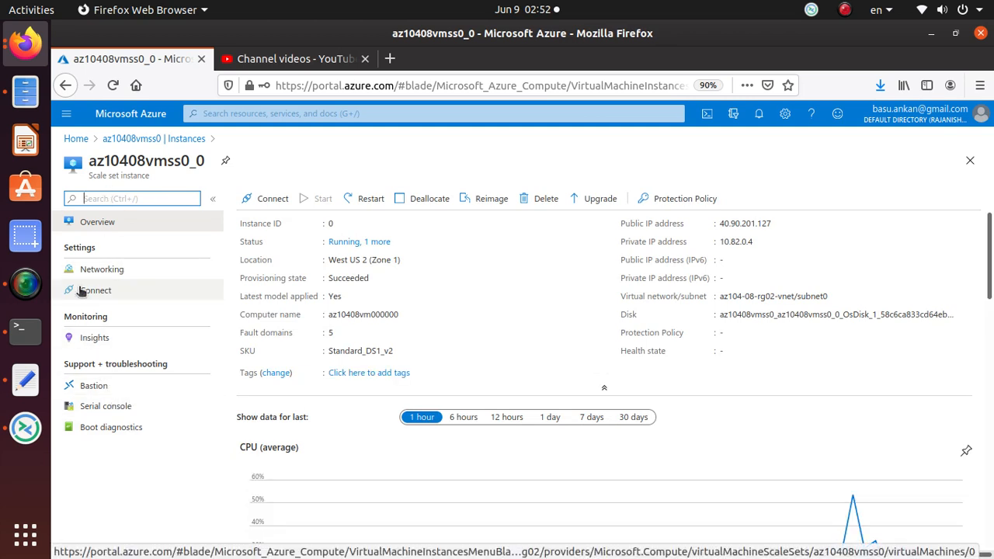
left_click(138, 140)
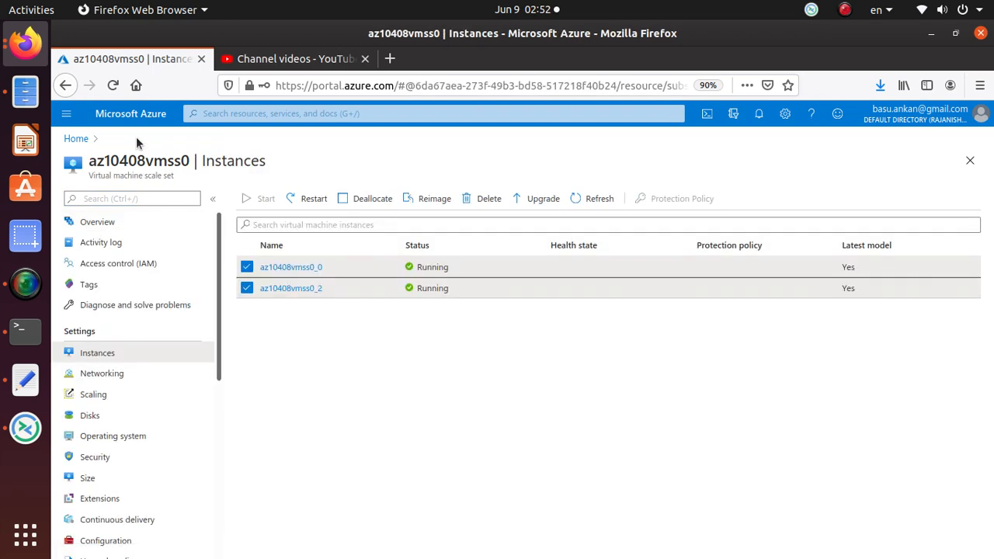
left_click(90, 395)
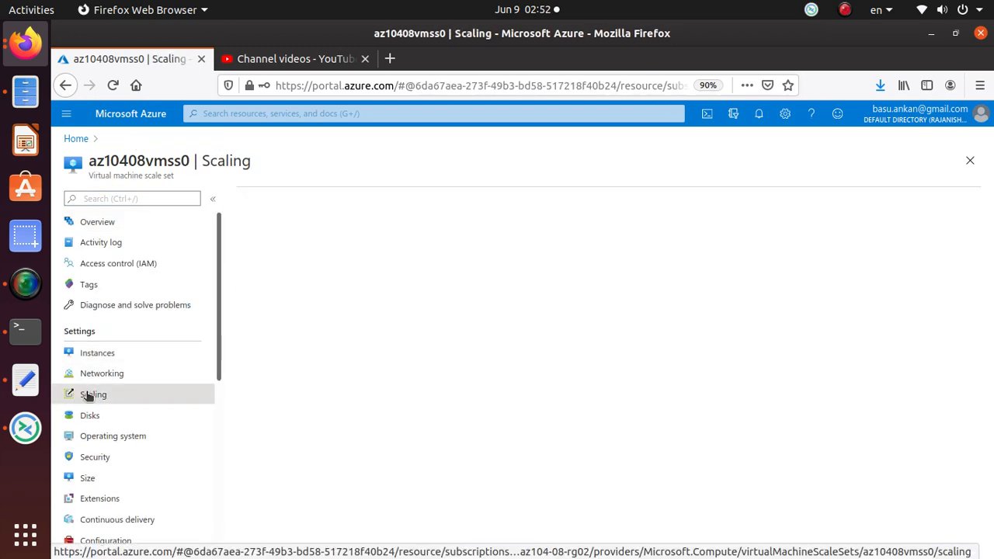
- Read step 7 of the lab instructions and choose Custom autoscale for az10408vmss0, comparing it with the Manual scale option
key("alt+Tab")
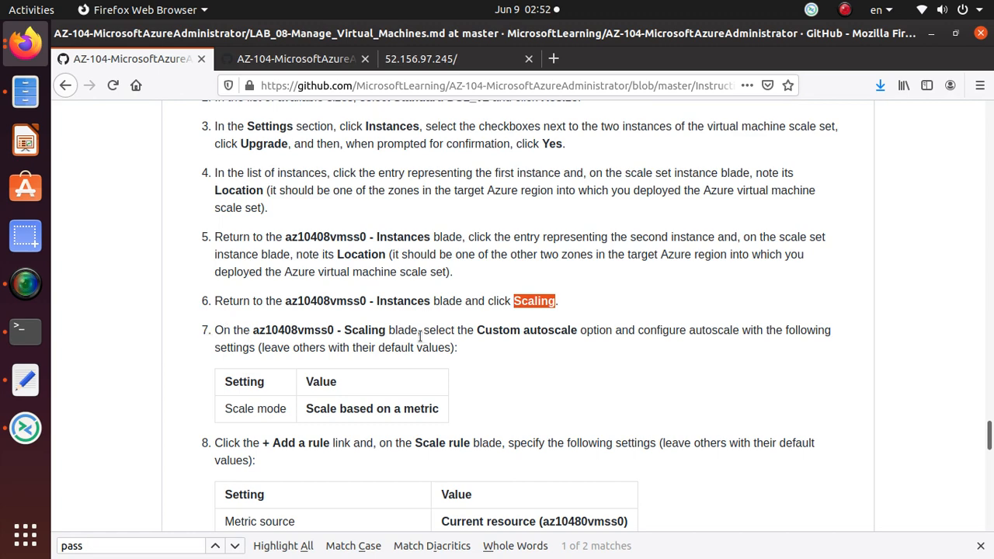
triple_click(537, 332)
scroll(492, 366, "down", 3)
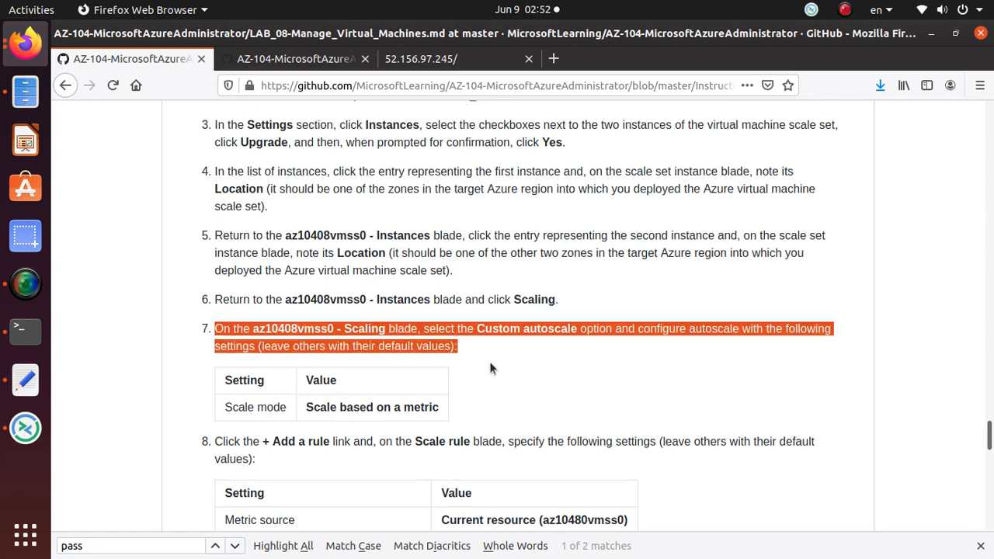
key("alt+Tab")
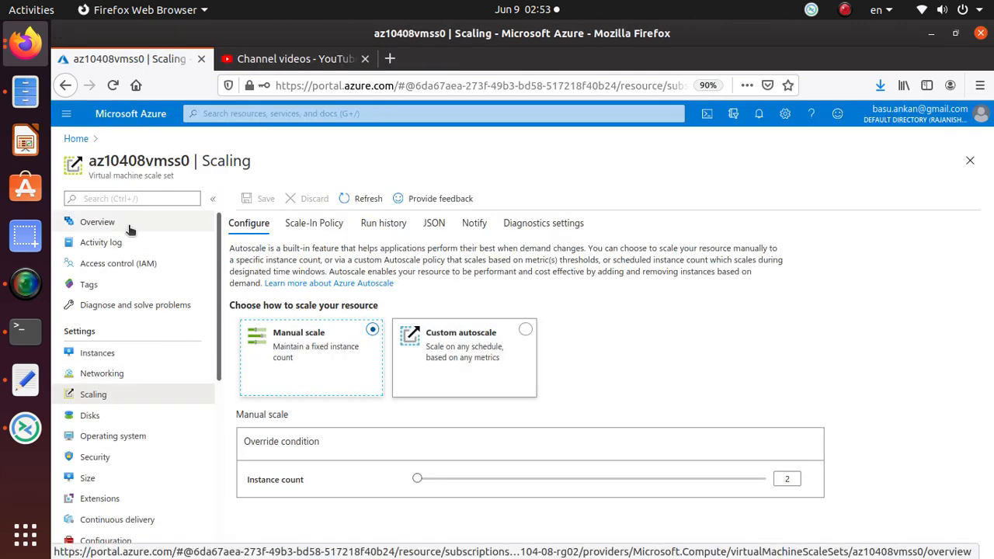
left_click(466, 349)
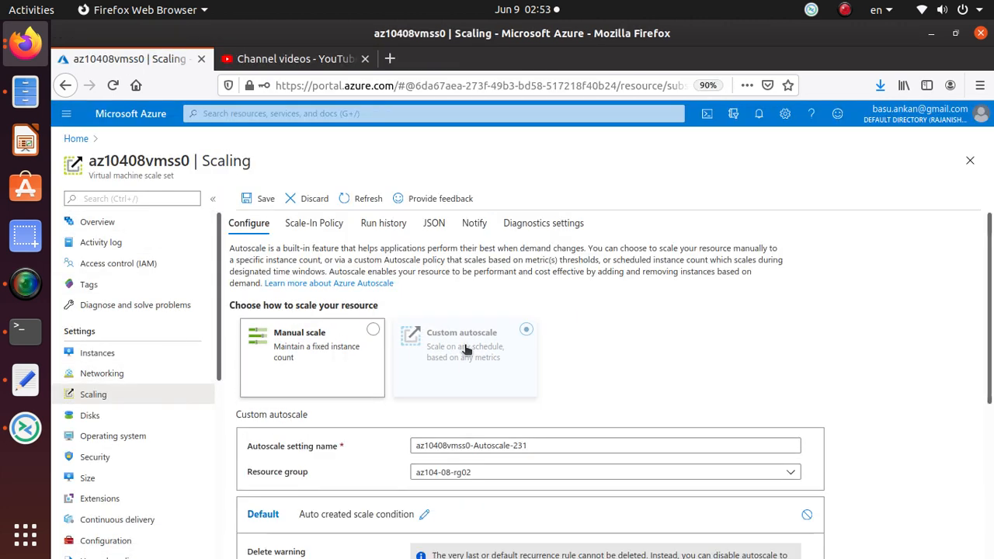
left_click(333, 358)
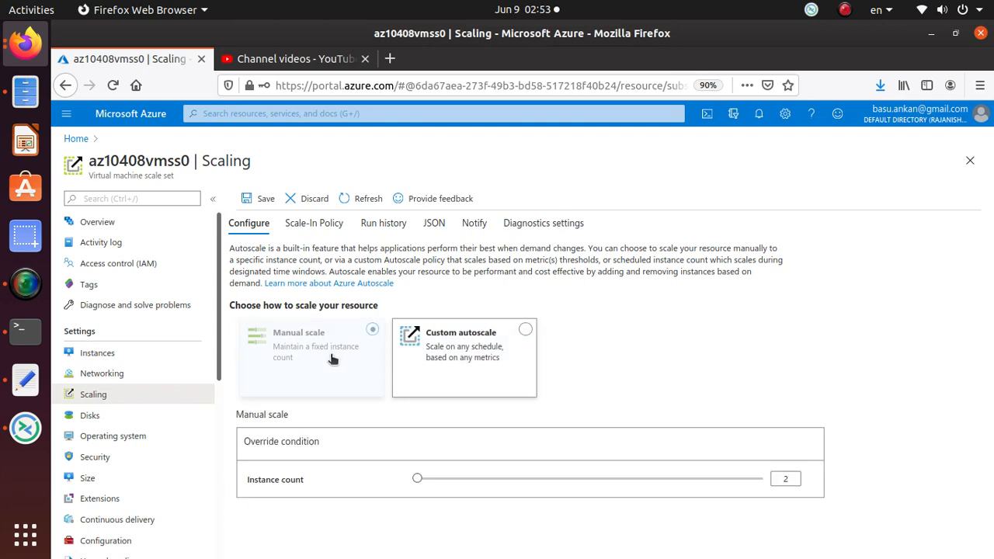
left_click(477, 367)
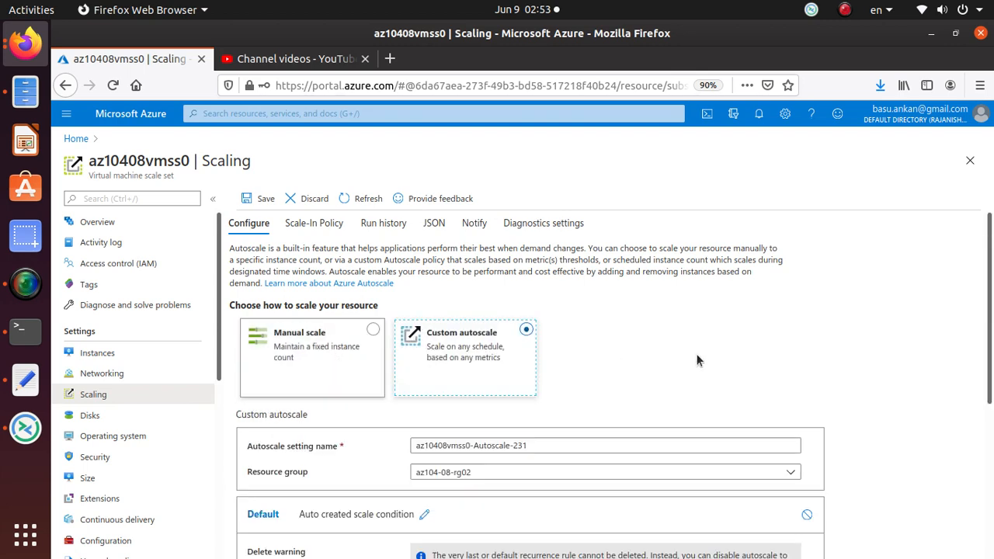
- Read the scale mode required by step 7 and check it against the Default scale condition of az10408vmss0
key("alt+Tab")
scroll(450, 340, "down", 1)
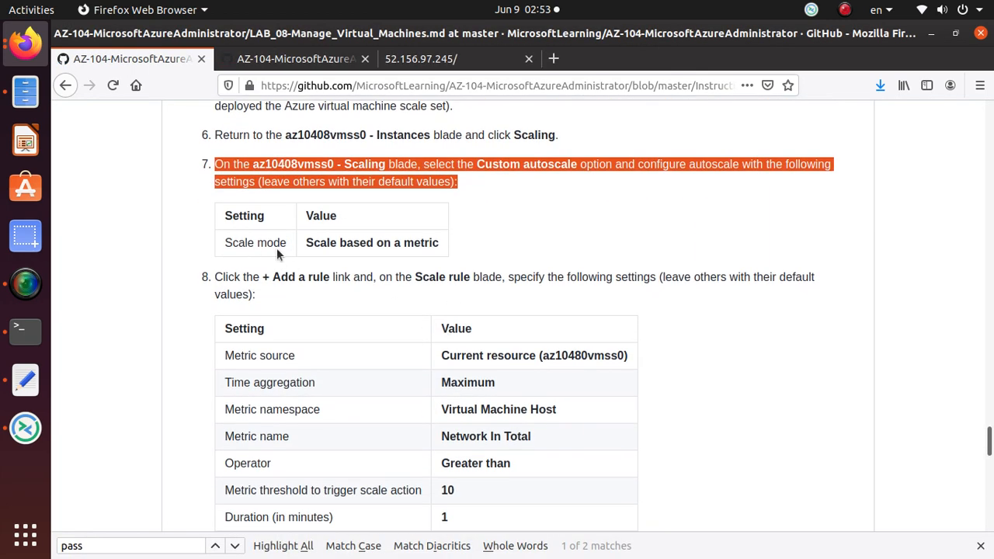
key("alt+Tab")
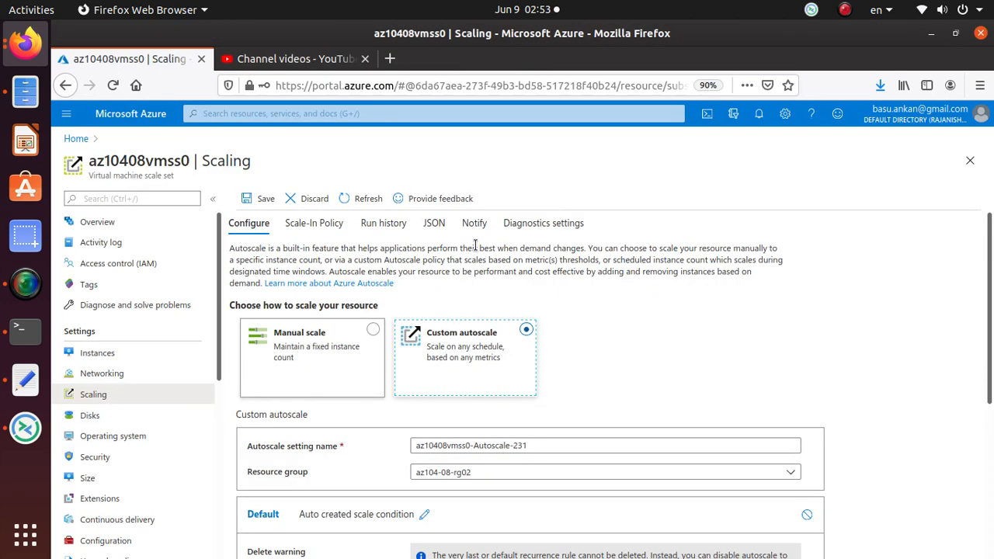
scroll(703, 323, "down", 3)
scroll(700, 324, "down", 2)
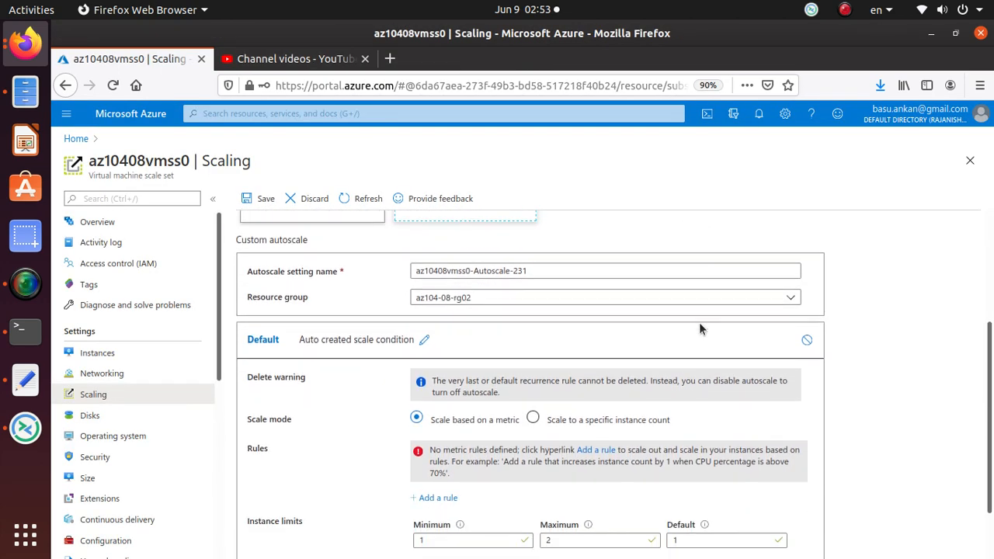
scroll(698, 327, "down", 2)
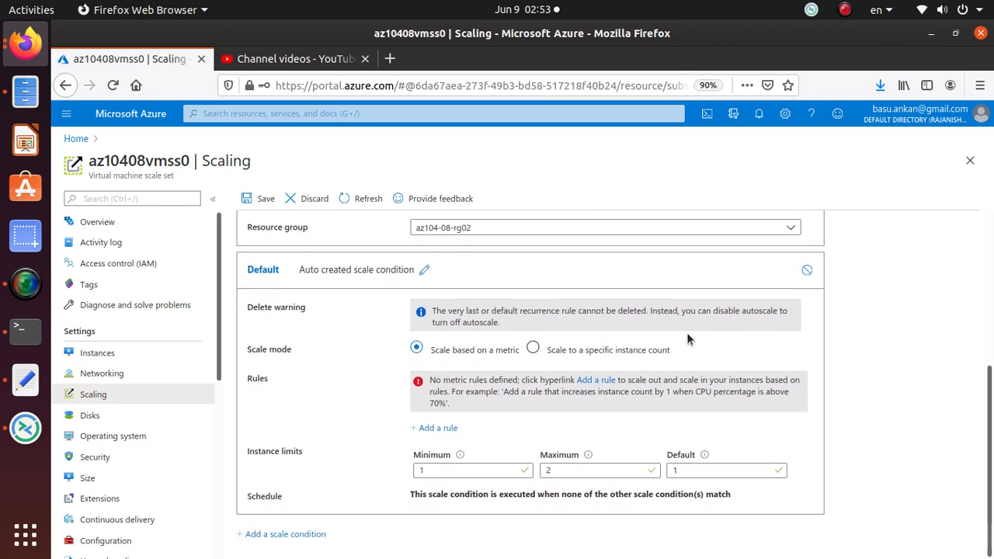
left_click_drag(429, 350, 492, 361)
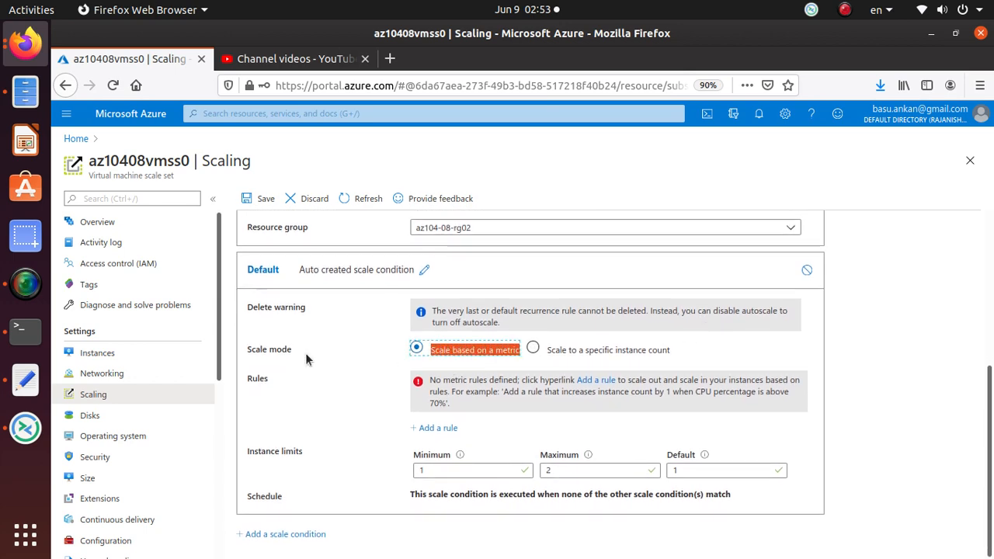
- Read step 8 of the lab instructions and start adding a scale rule to the Default condition
key("alt+Tab")
scroll(284, 336, "down", 1)
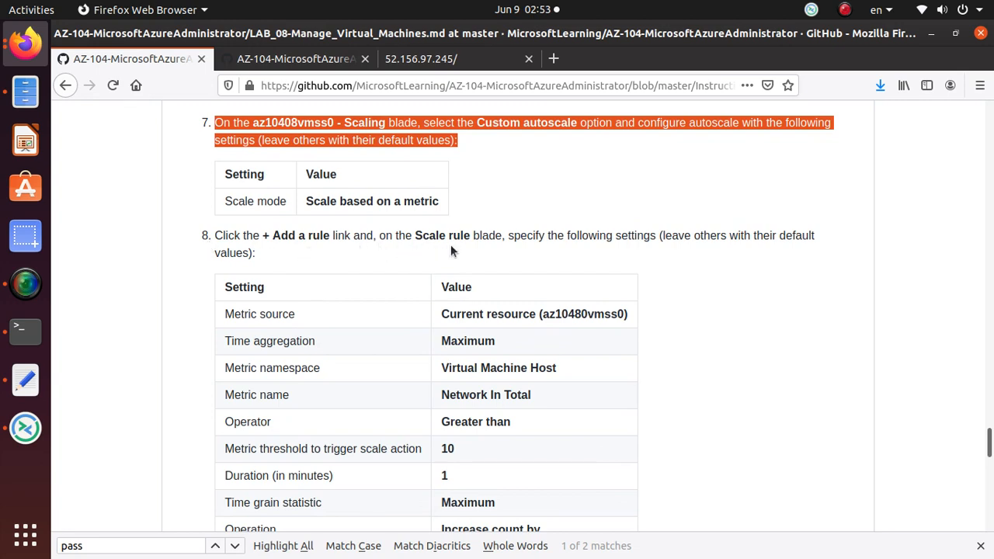
key("alt+Tab")
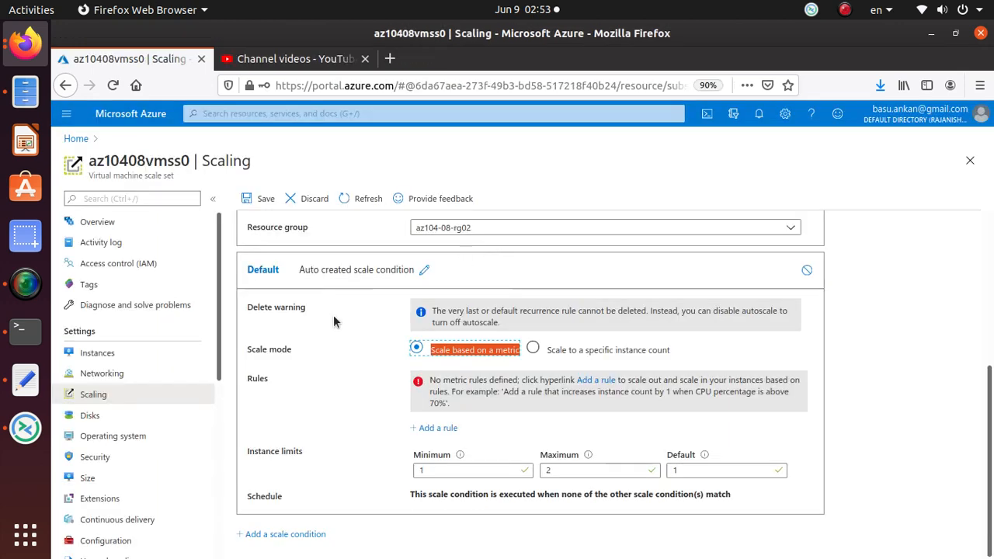
left_click(439, 430)
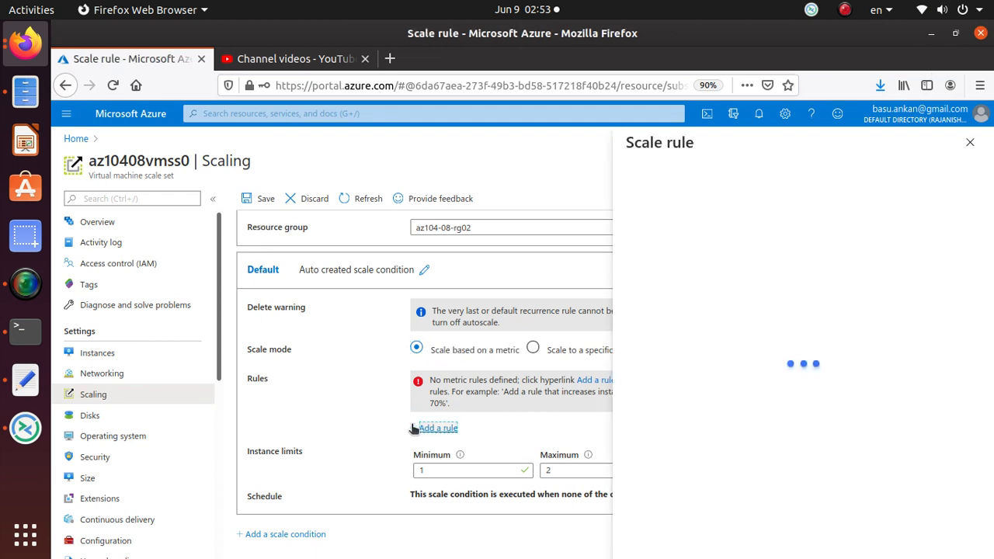
- Check the scale rule's metric source against the step 8 table and set its time aggregation to Maximum
key("alt+Tab")
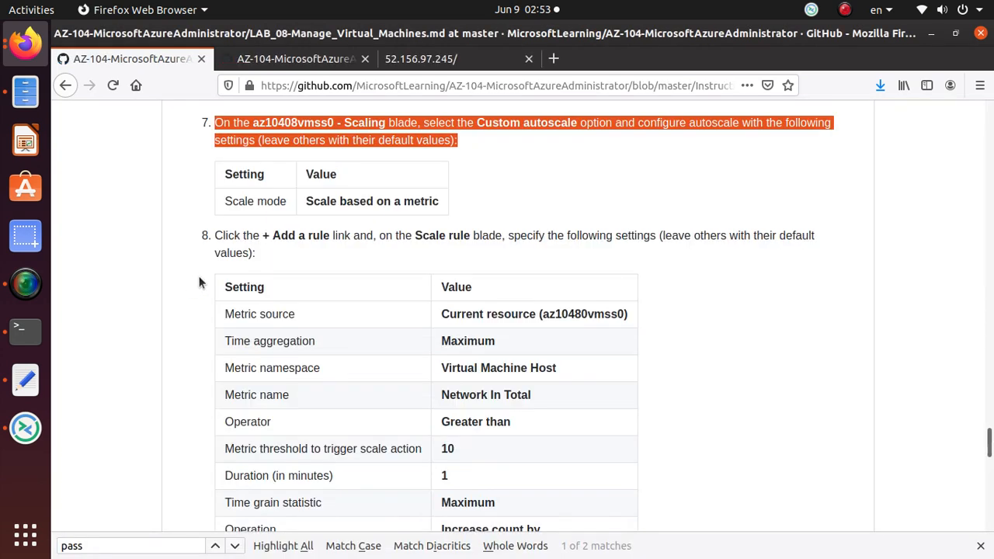
scroll(369, 274, "down", 2)
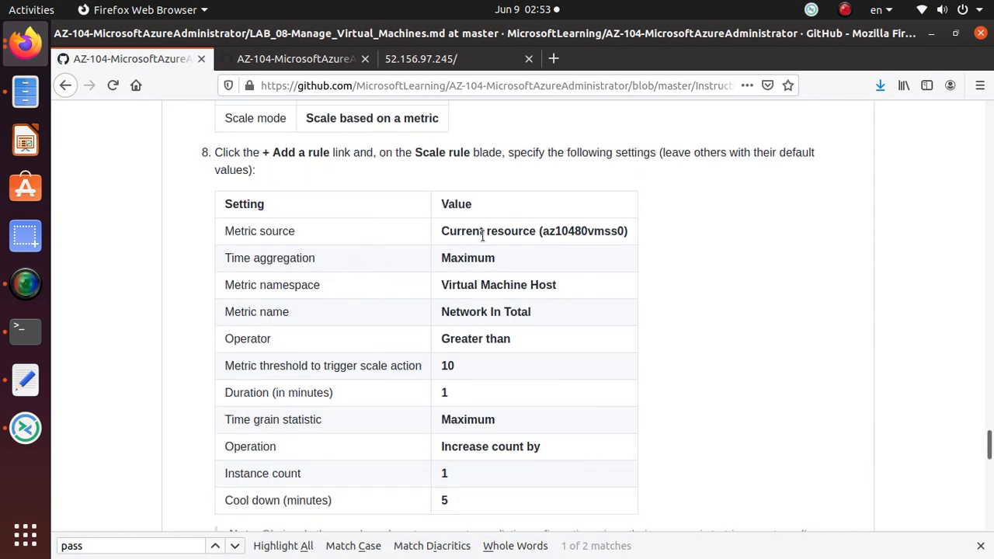
triple_click(557, 230)
right_click(569, 233)
left_click(584, 246)
key("alt+Tab")
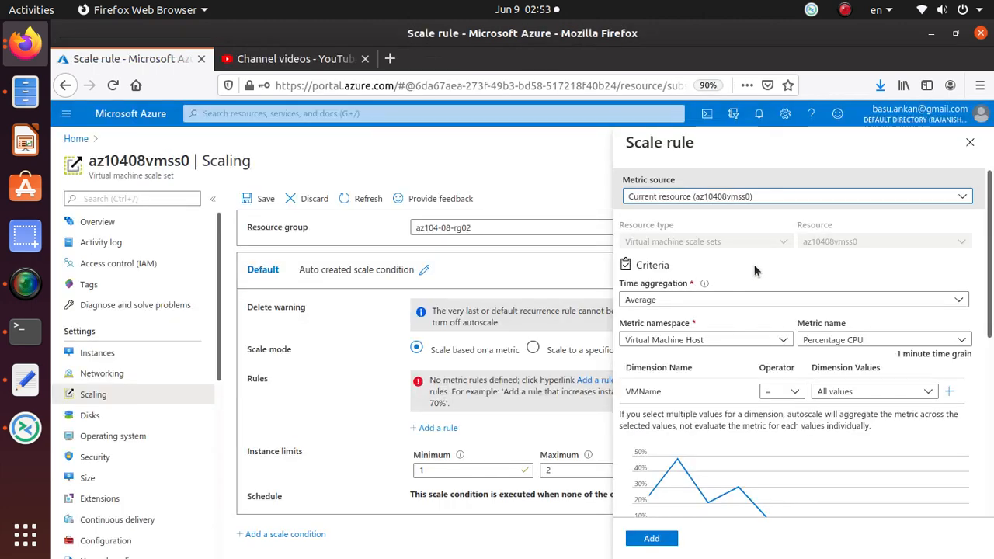
key("alt+Tab")
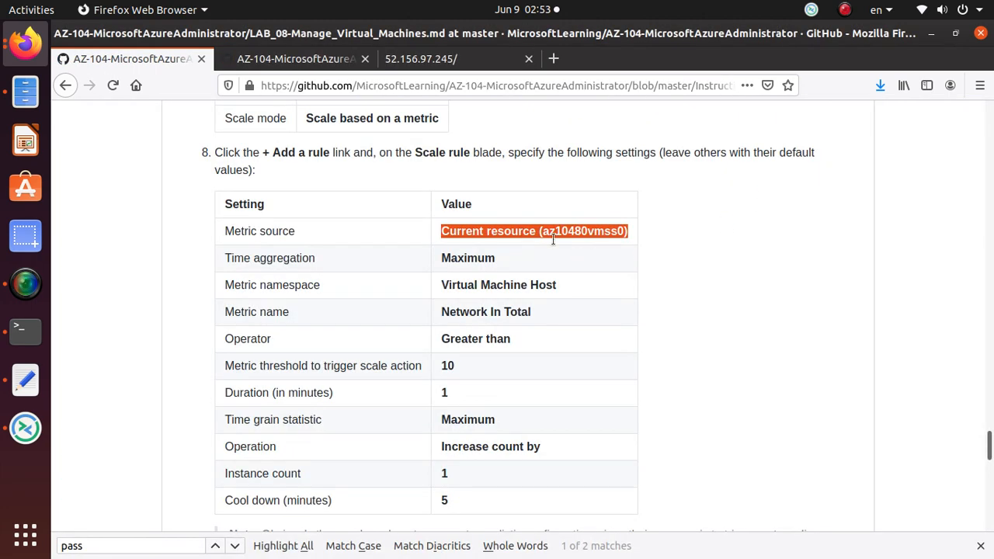
key("alt+Tab")
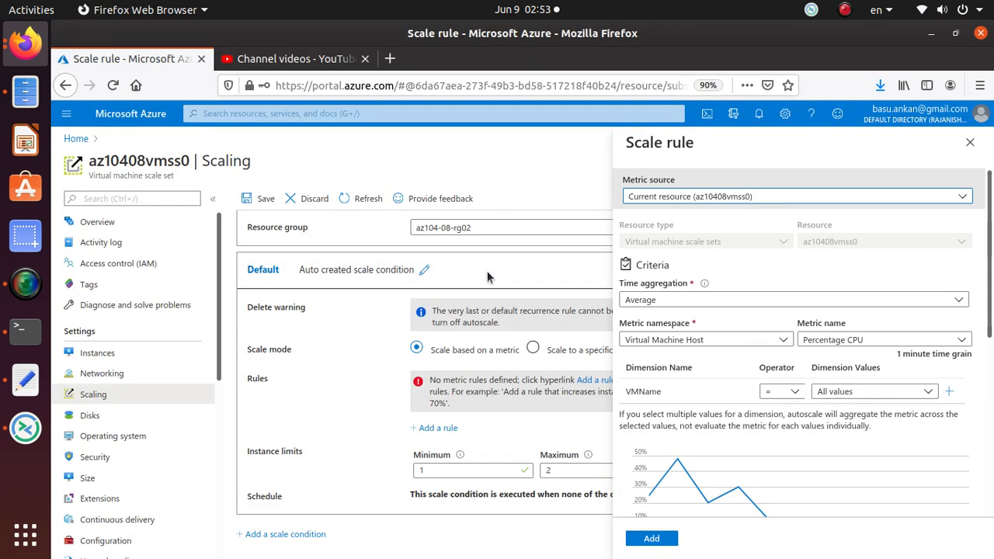
left_click(683, 303)
left_click(665, 360)
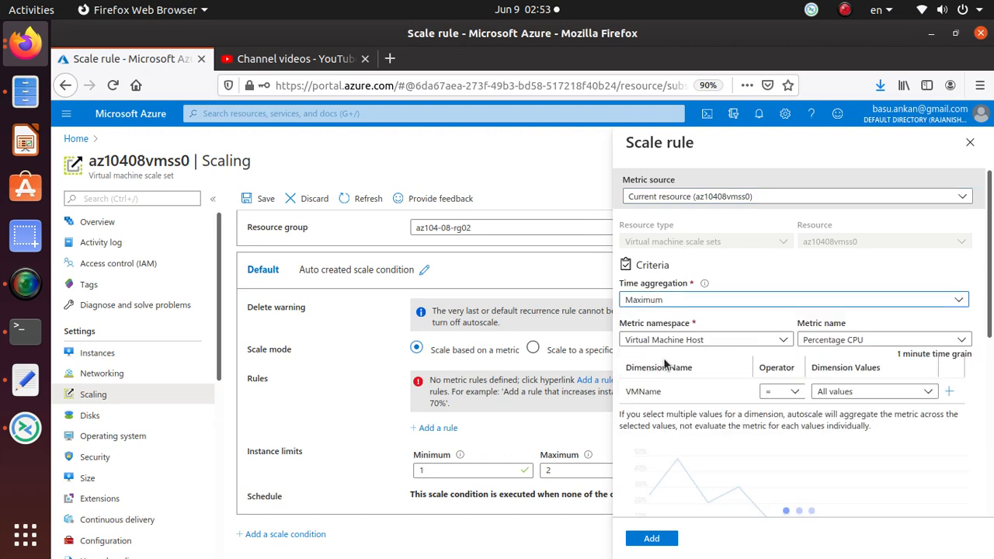
- Copy the metric namespace value from the step 8 table and compare it with the scale rule's metric namespace
key("alt+Tab")
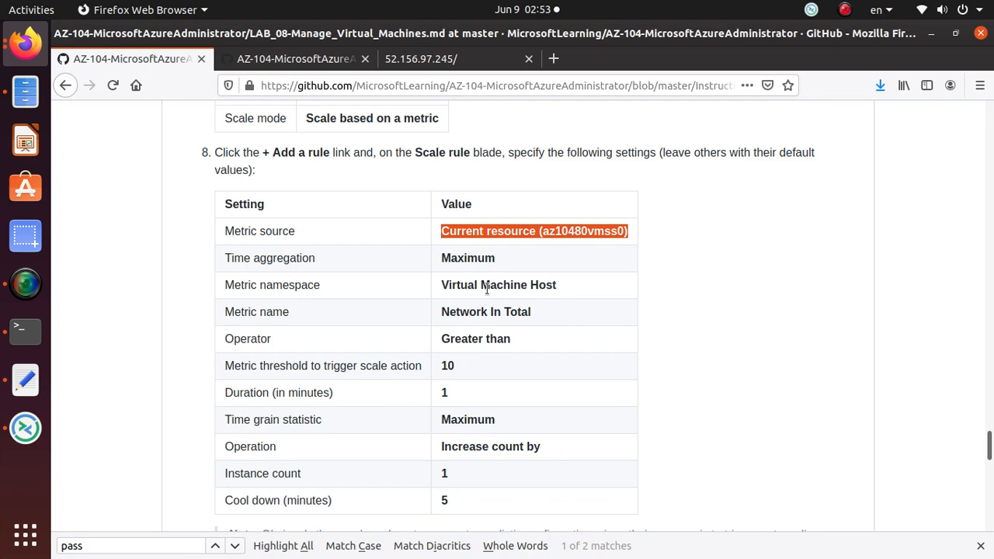
triple_click(539, 285)
right_click(561, 289)
left_click(567, 298)
key("alt+Tab")
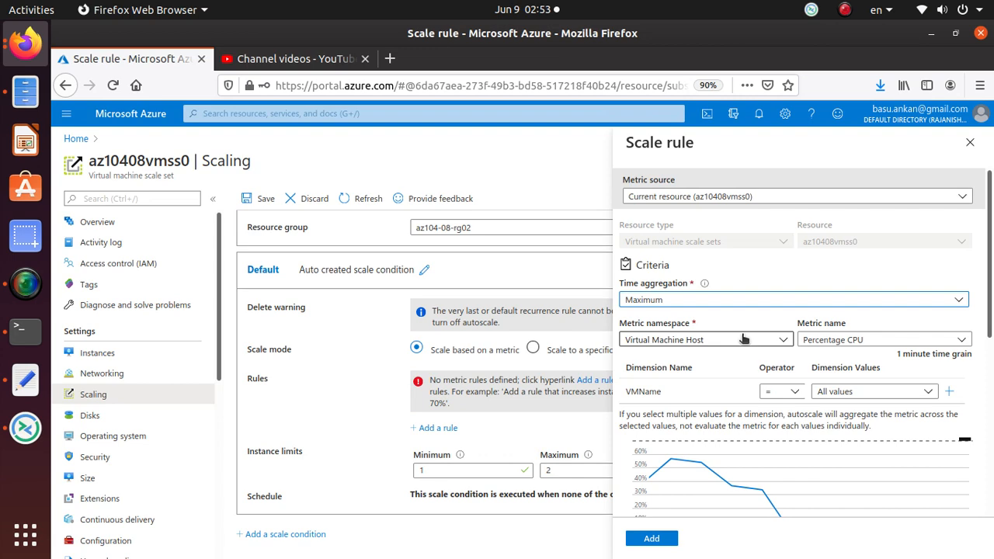
- Look up the metric name in the step 8 table and set the scale rule's metric name to Network In Total
key("alt+Tab")
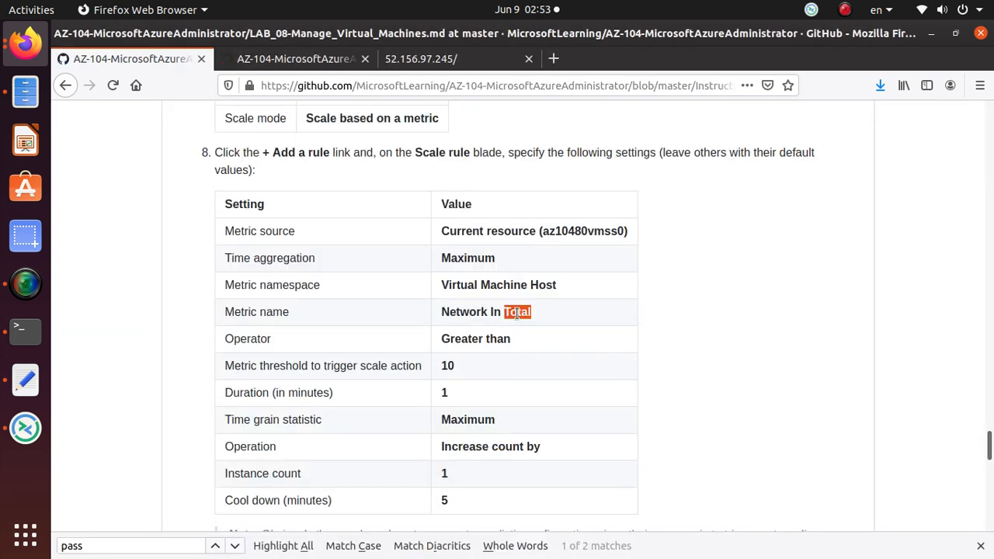
triple_click(515, 311)
key("alt+Tab")
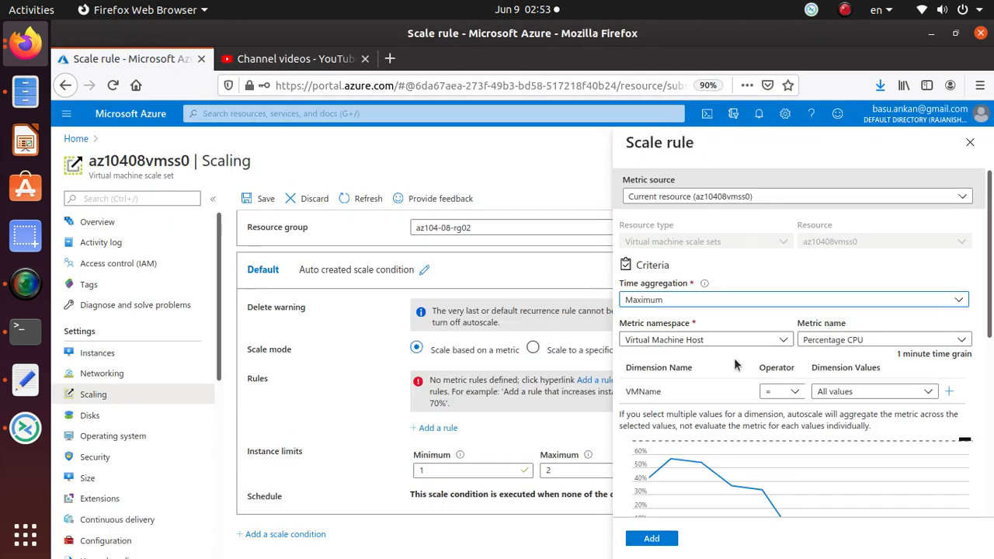
left_click(843, 342)
scroll(843, 341, "down", 2)
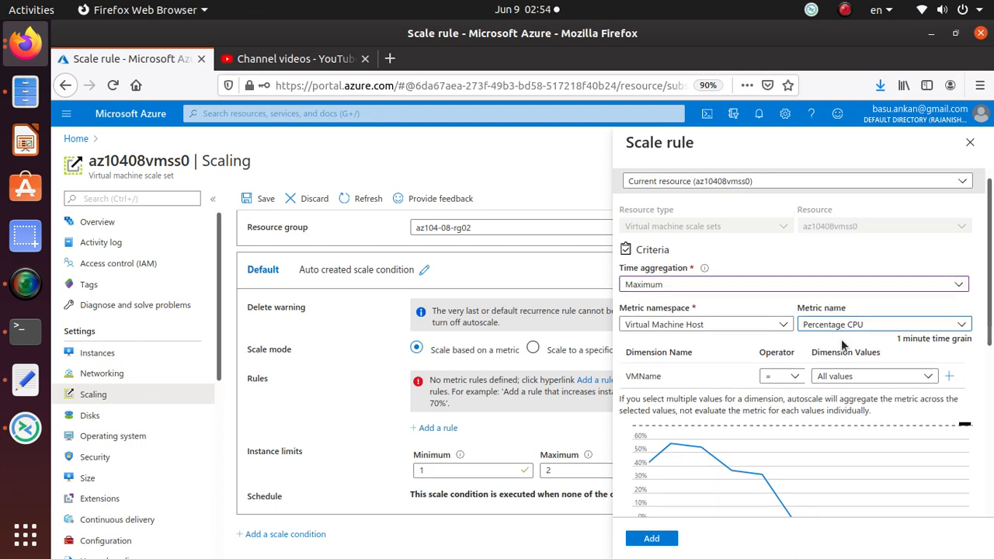
left_click(835, 272)
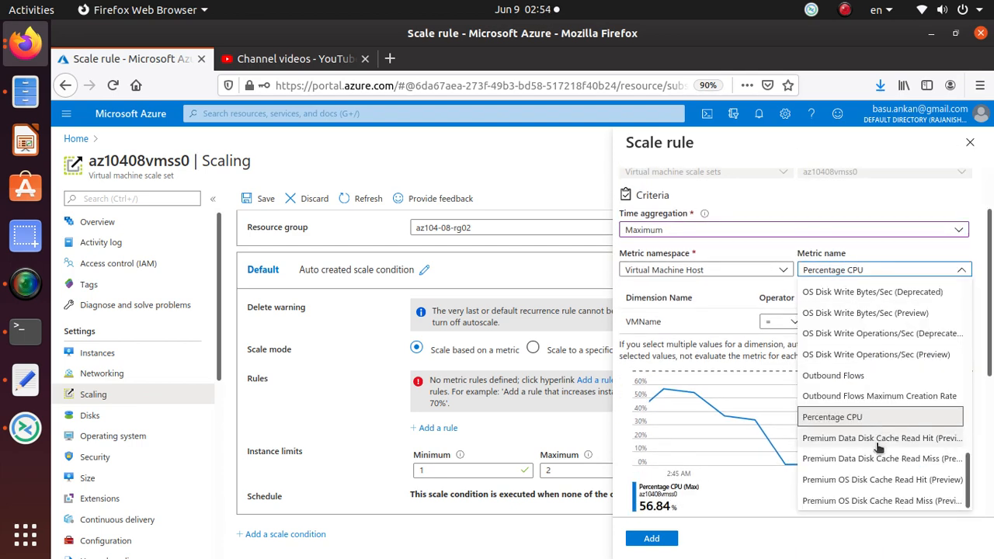
scroll(876, 466, "up", 4)
scroll(876, 490, "up", 3)
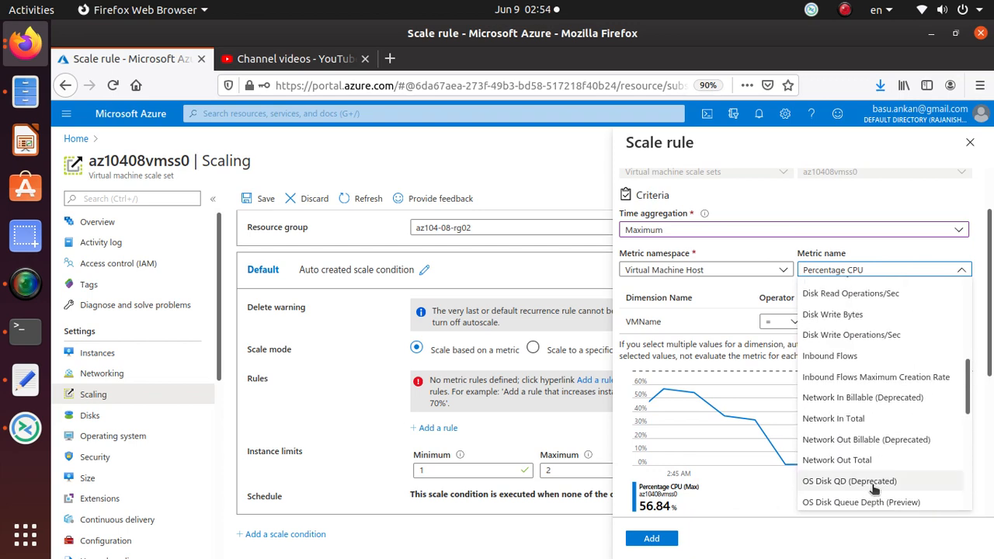
left_click(865, 418)
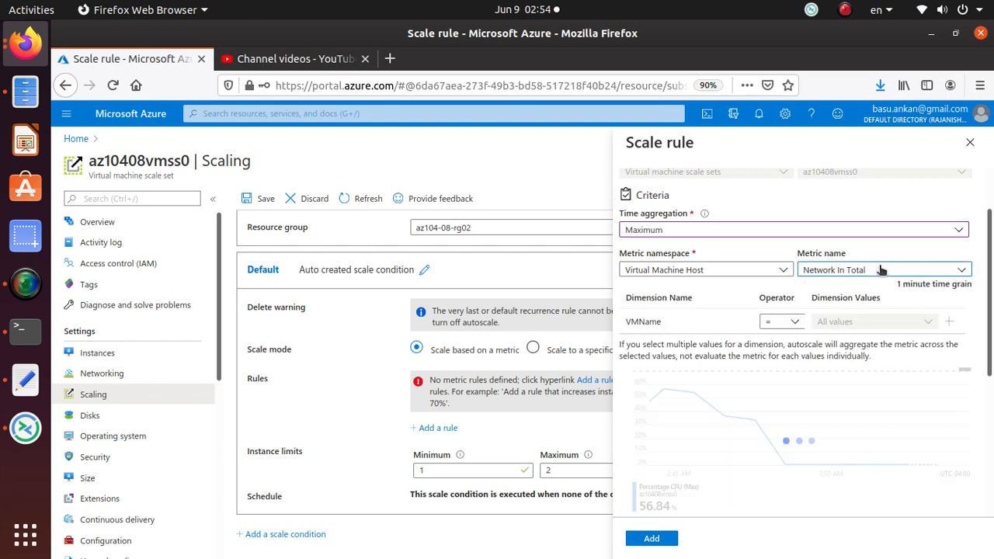
- Read the operator required by step 8 and examine the operator choices for the VMName dimension
key("alt+Tab")
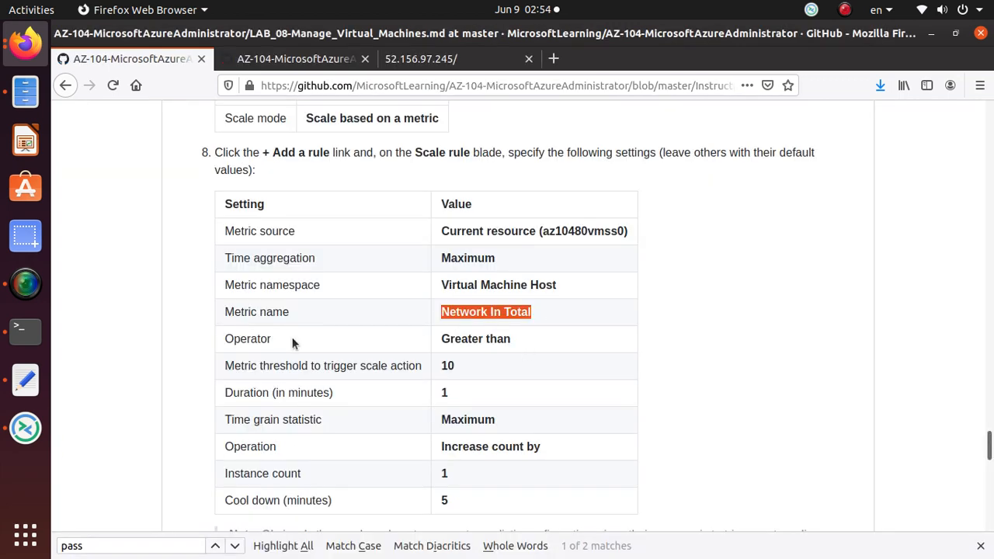
key("alt+Tab")
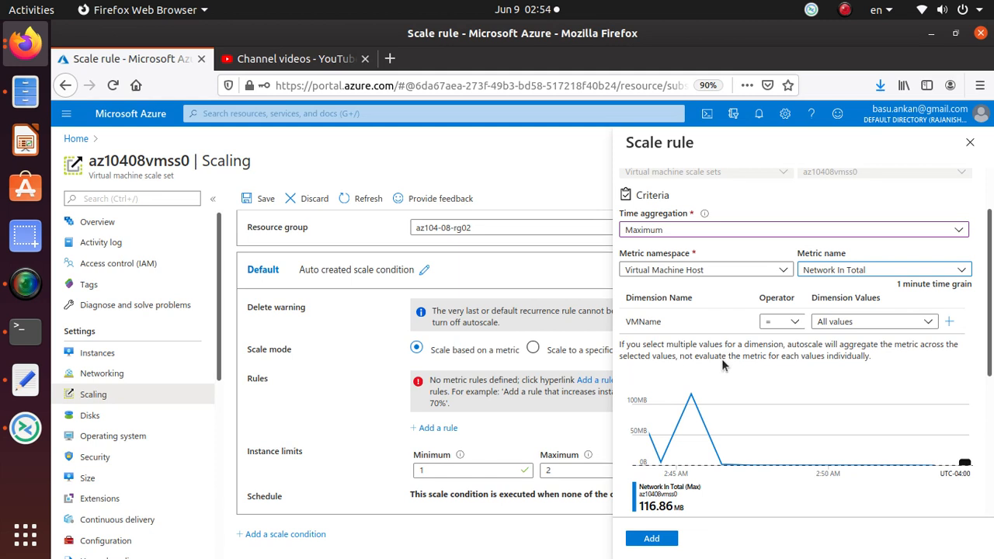
left_click(793, 323)
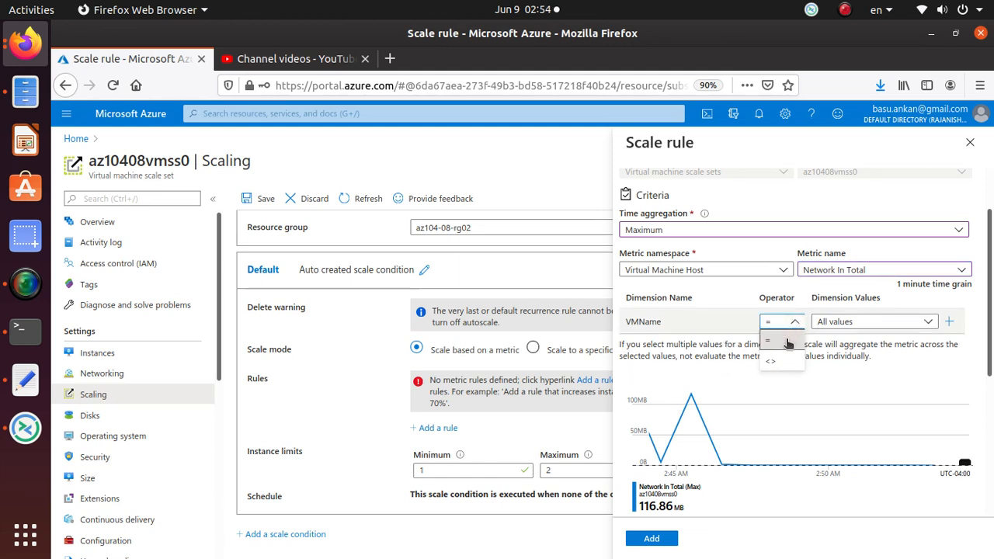
left_click(737, 296)
scroll(889, 348, "up", 1)
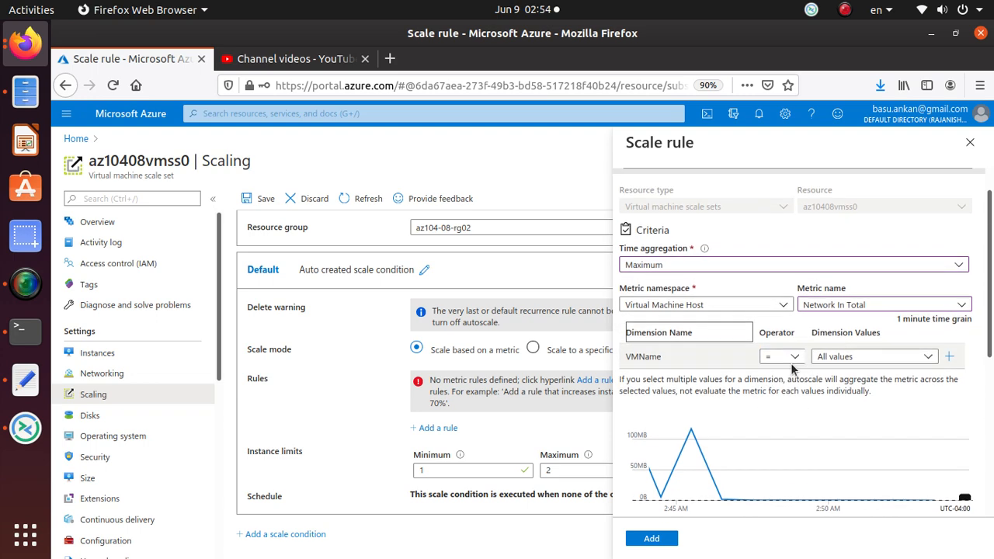
left_click(796, 359)
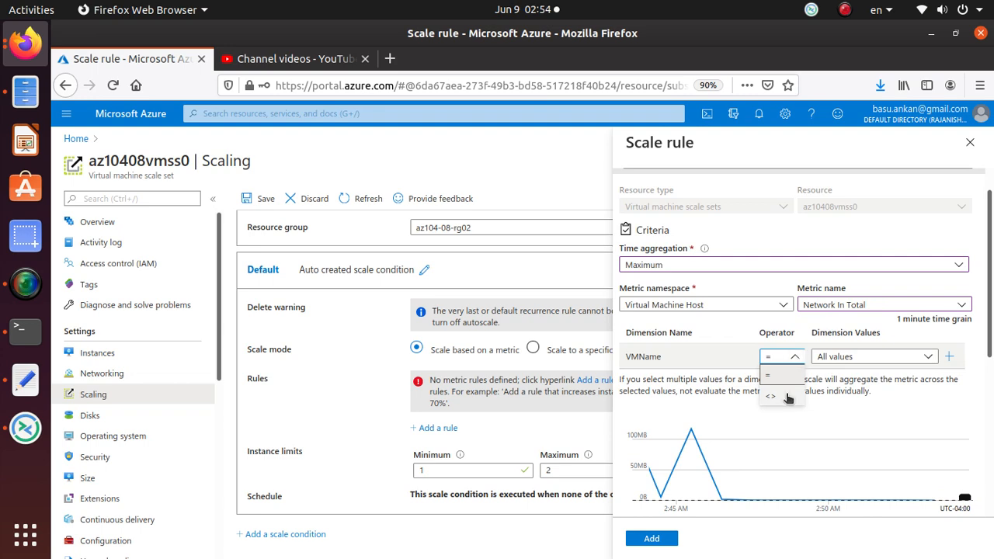
left_click(718, 328)
scroll(796, 347, "up", 1)
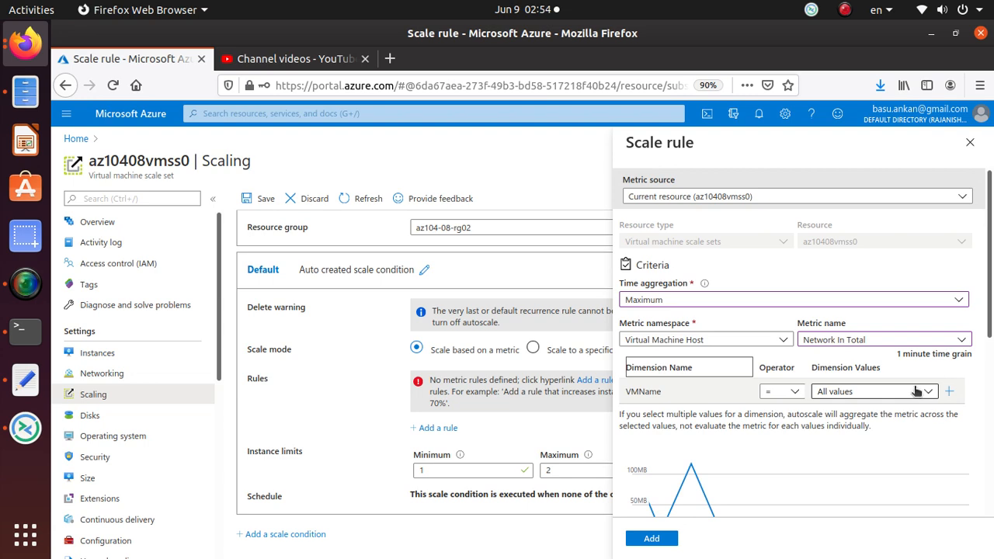
scroll(665, 393, "down", 1)
- Recheck the step 8 table and inspect the VMName dimension's operator and dimension value choices for a matching setting
key("alt+Tab")
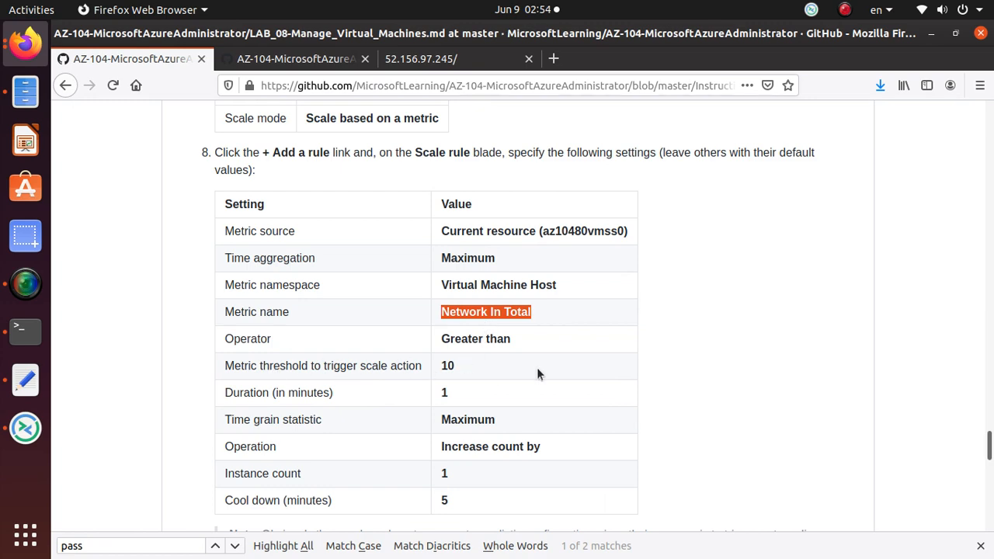
key("alt+Tab")
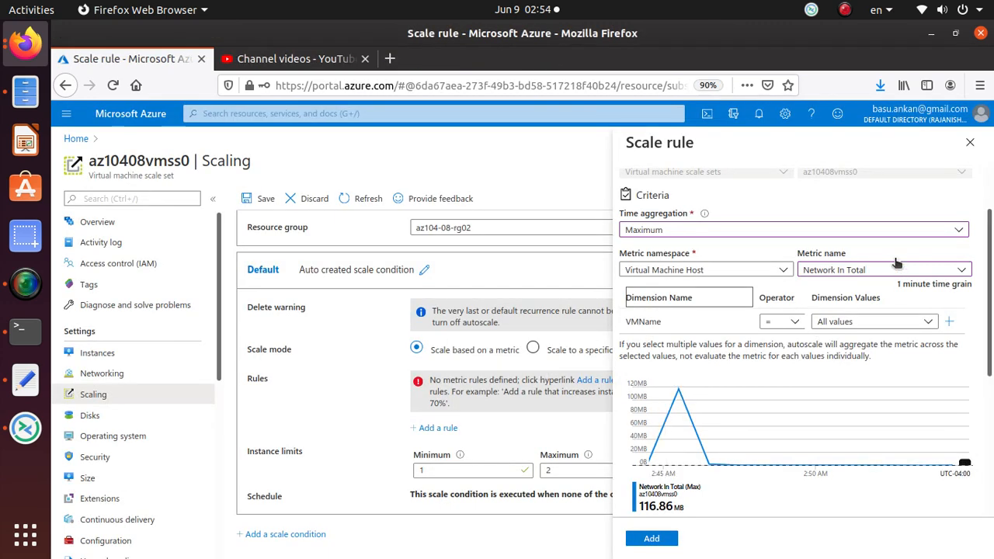
left_click(795, 322)
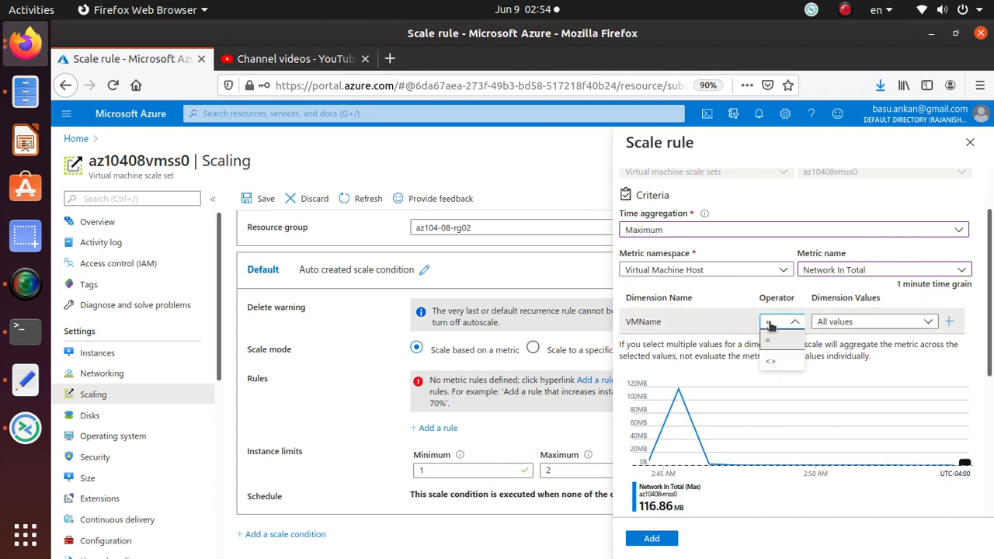
left_click(769, 322)
left_click(885, 328)
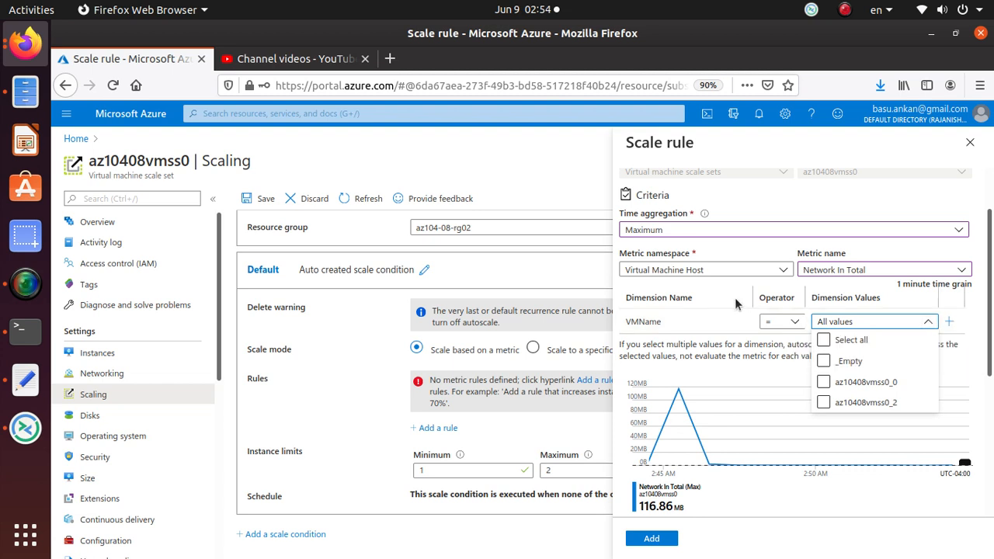
left_click(910, 247)
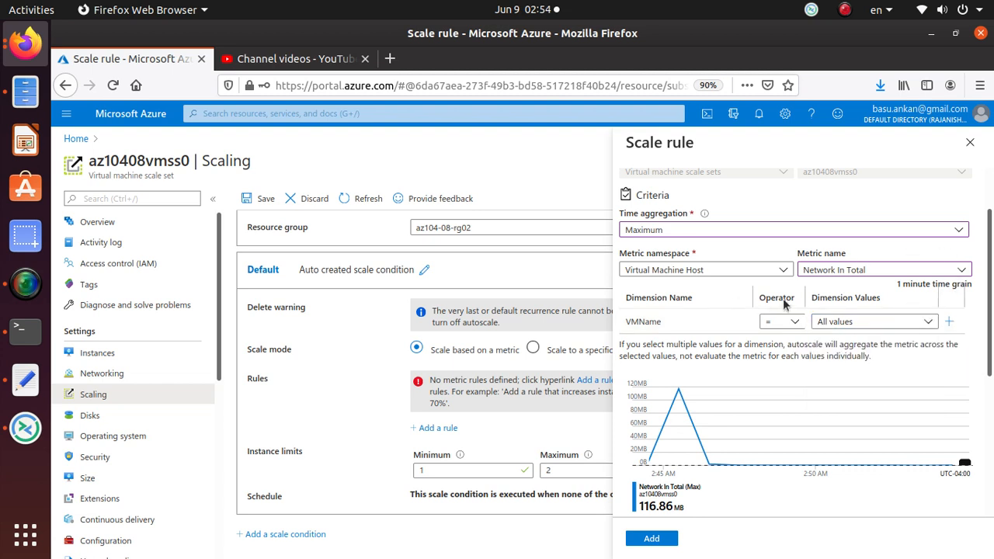
key("alt+Tab")
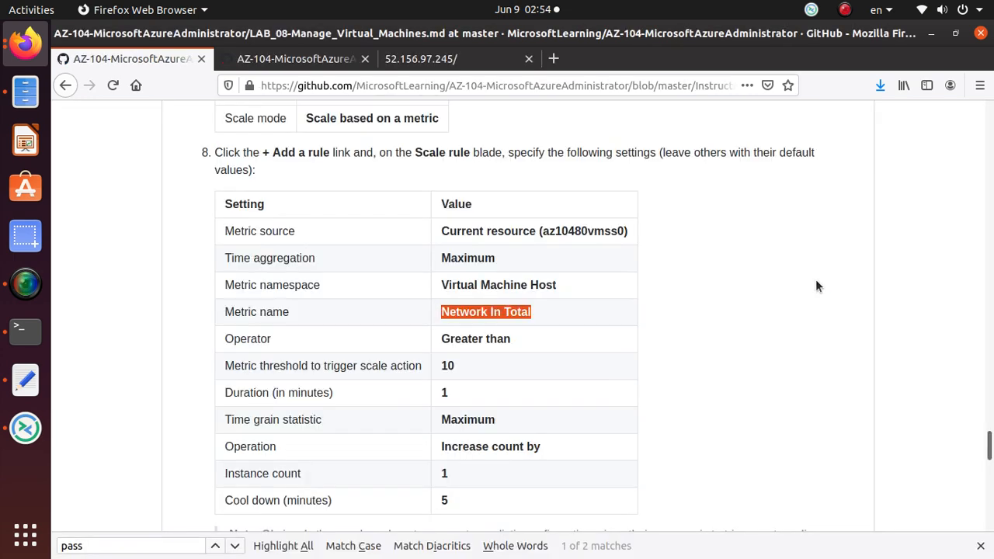
key("alt+Tab")
scroll(823, 280, "up", 2)
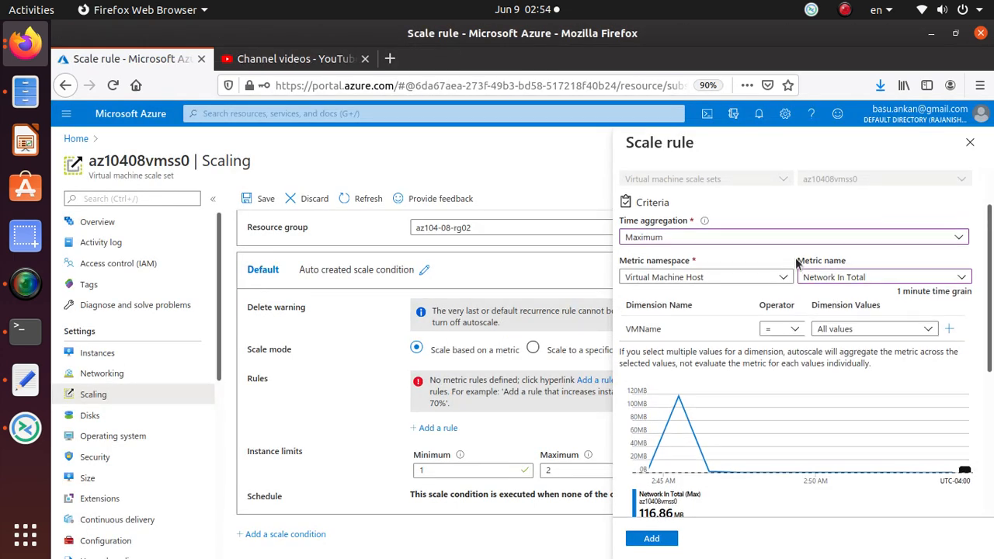
- Add a custom dimension value named Test to the VMName dimension and check it in the dimension values list
scroll(795, 265, "down", 3)
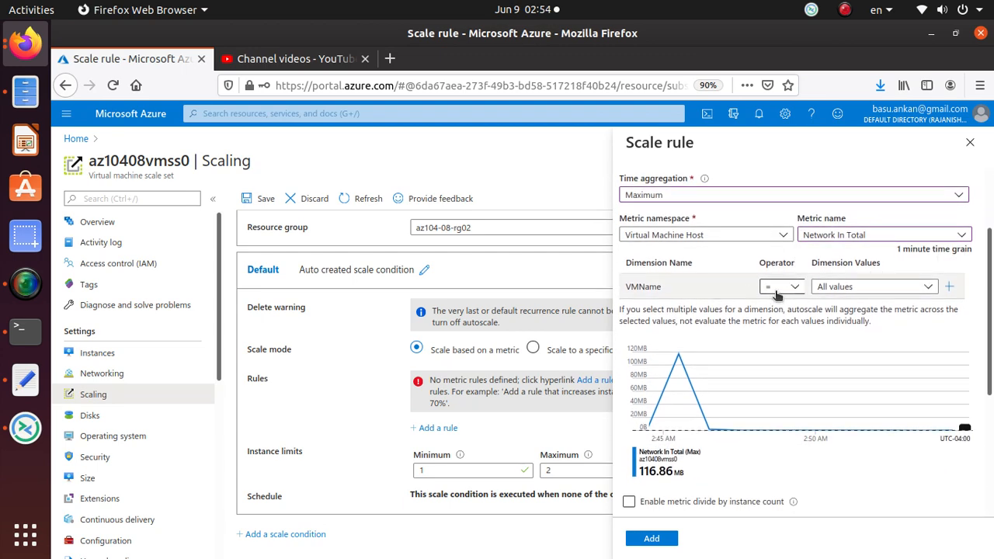
scroll(788, 319, "up", 1)
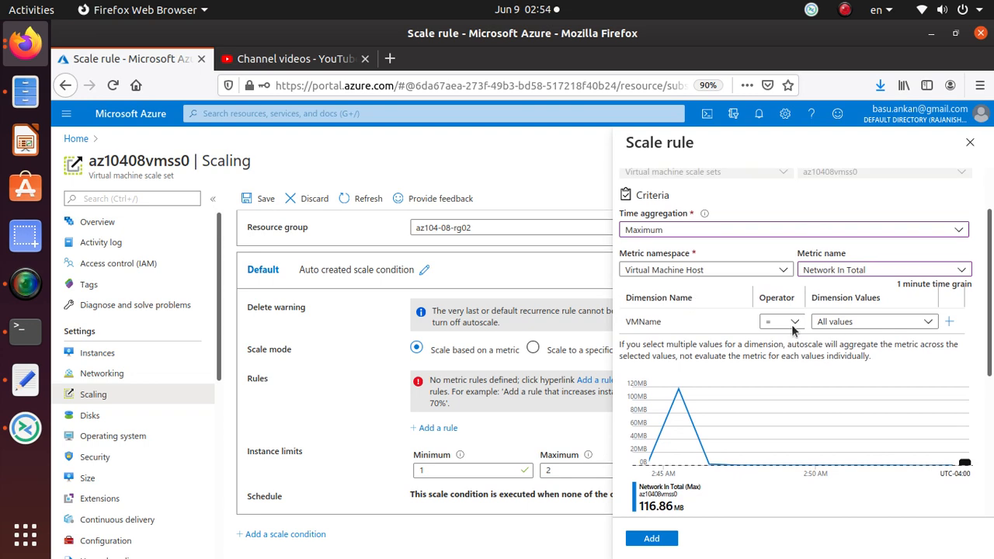
left_click(951, 322)
key("alt+Tab")
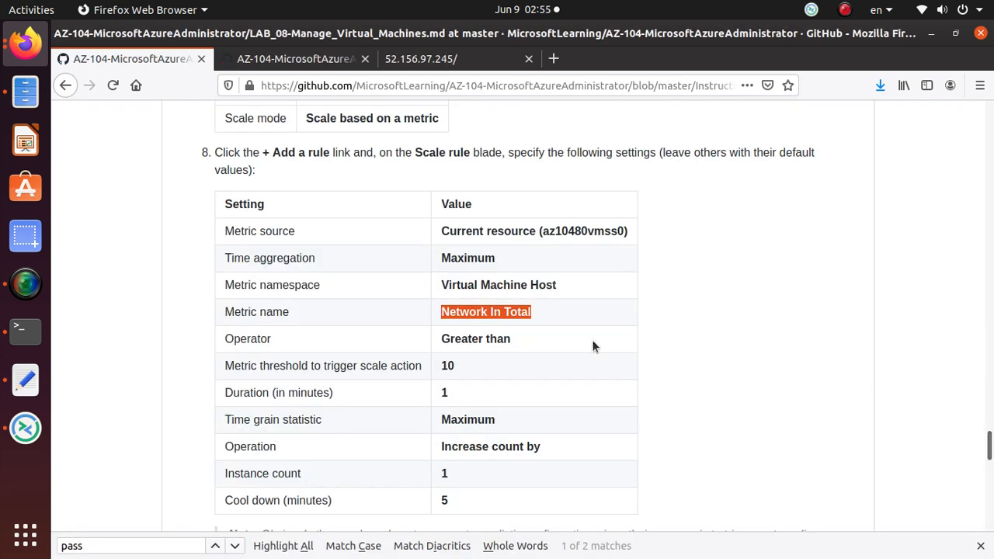
key("alt+Tab")
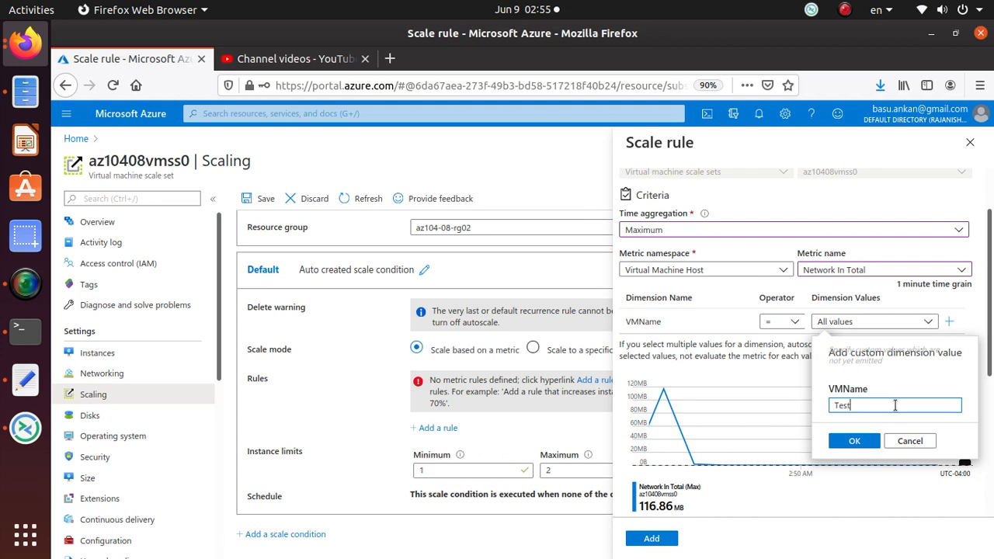
left_click(846, 446)
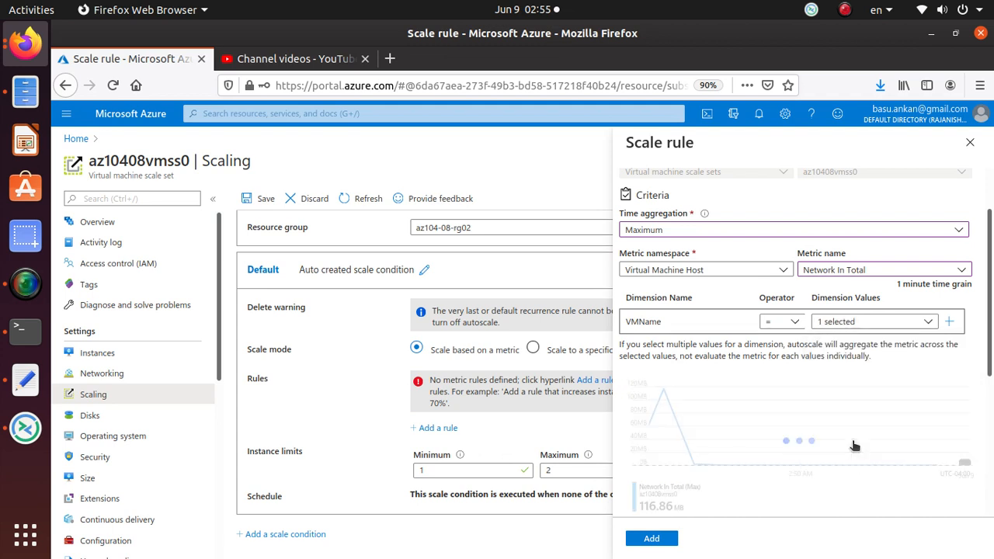
left_click(891, 326)
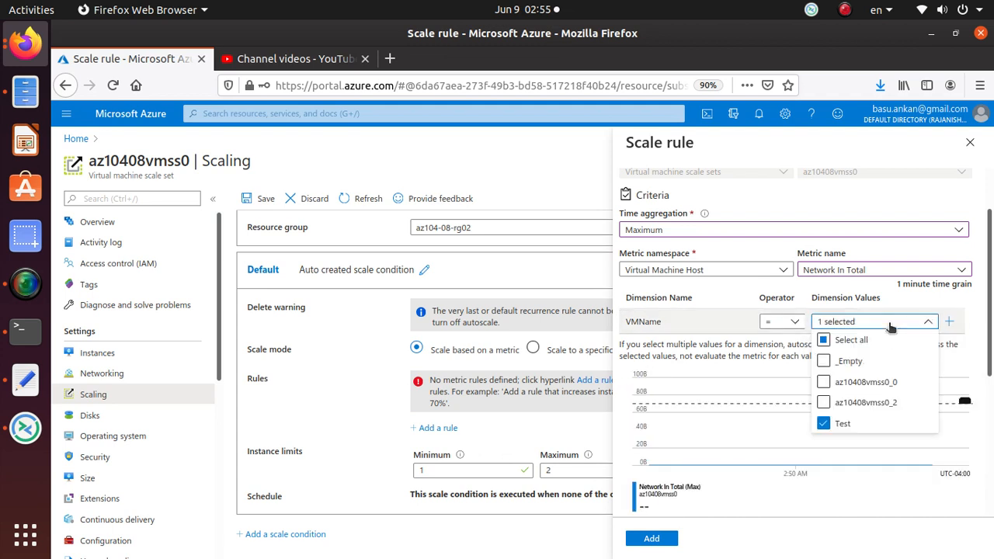
left_click(891, 327)
- Look up the metric threshold in the step 8 table and set the scale rule's trigger threshold to 10 bytes
scroll(679, 330, "down", 4)
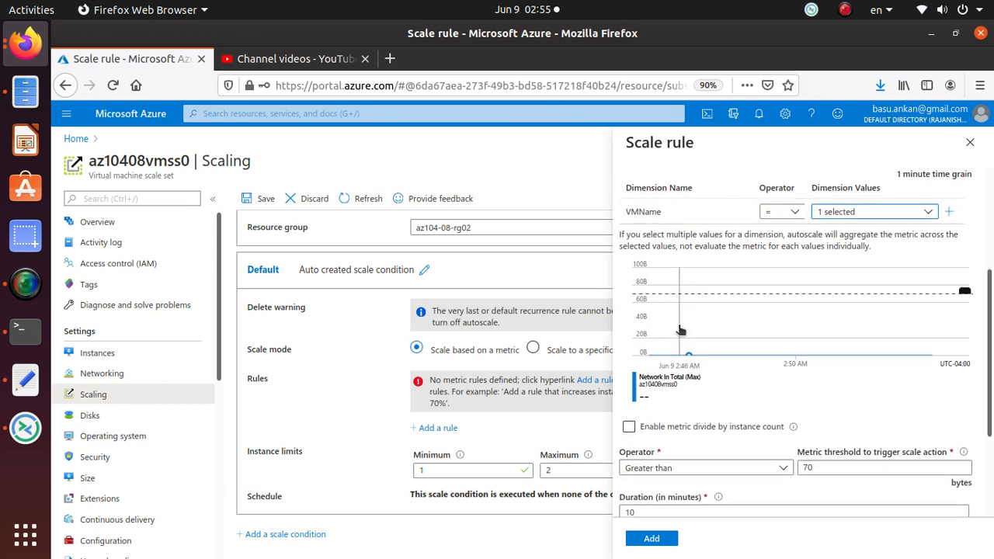
scroll(695, 332, "down", 2)
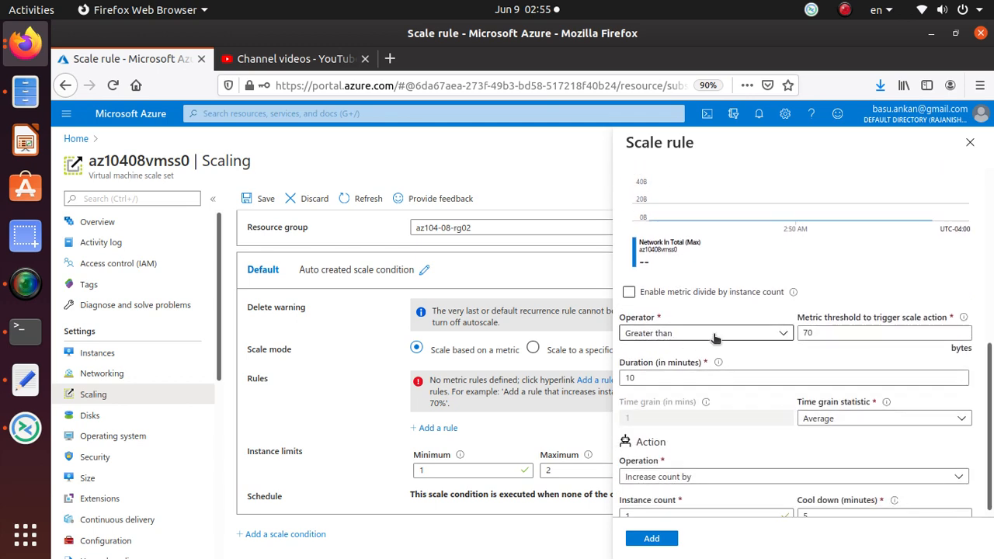
scroll(714, 336, "up", 3)
scroll(715, 336, "down", 3)
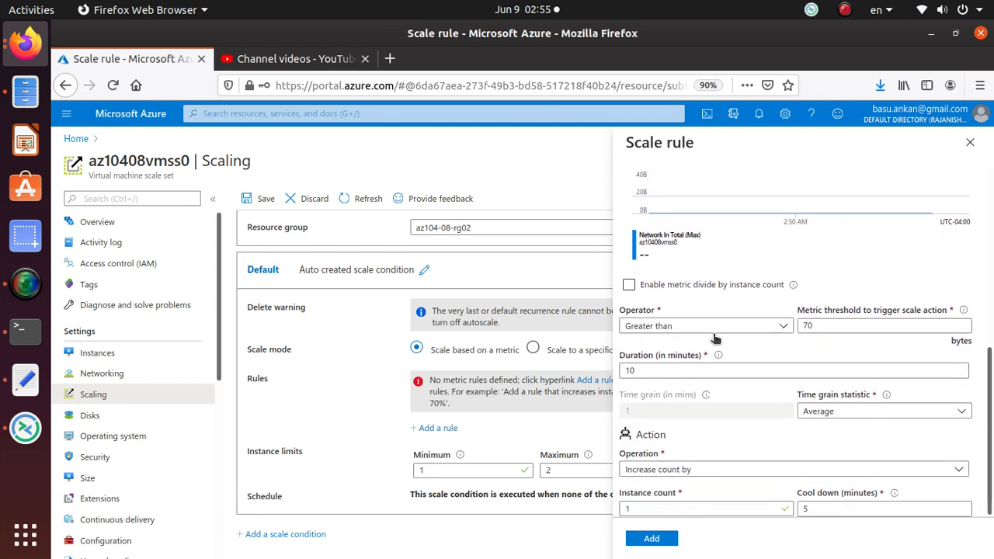
scroll(712, 332, "up", 1)
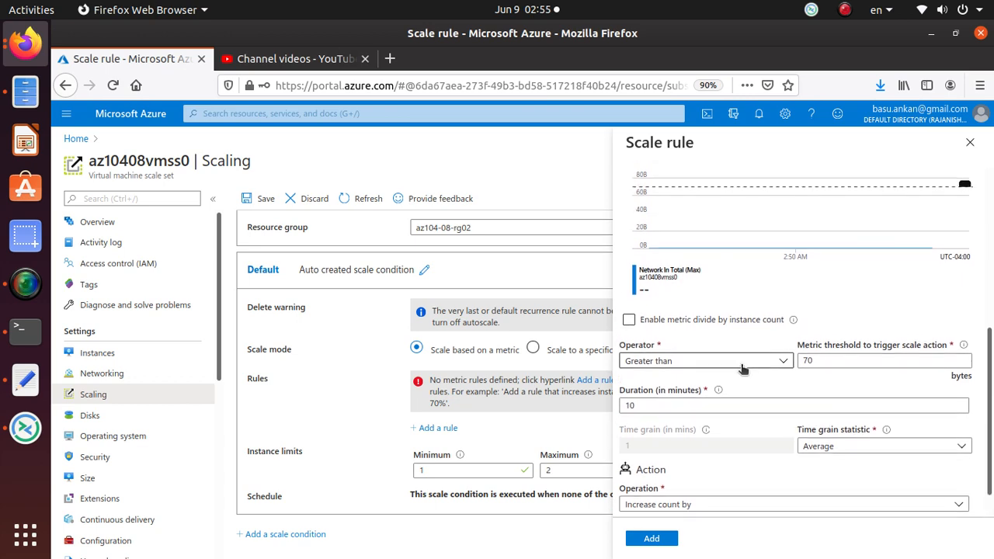
scroll(741, 369, "up", 6)
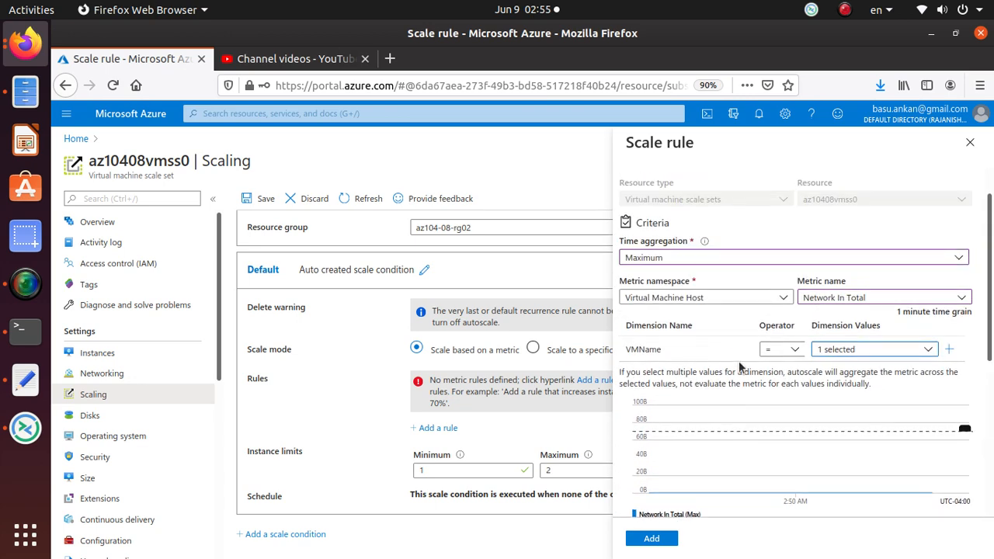
scroll(738, 361, "down", 7)
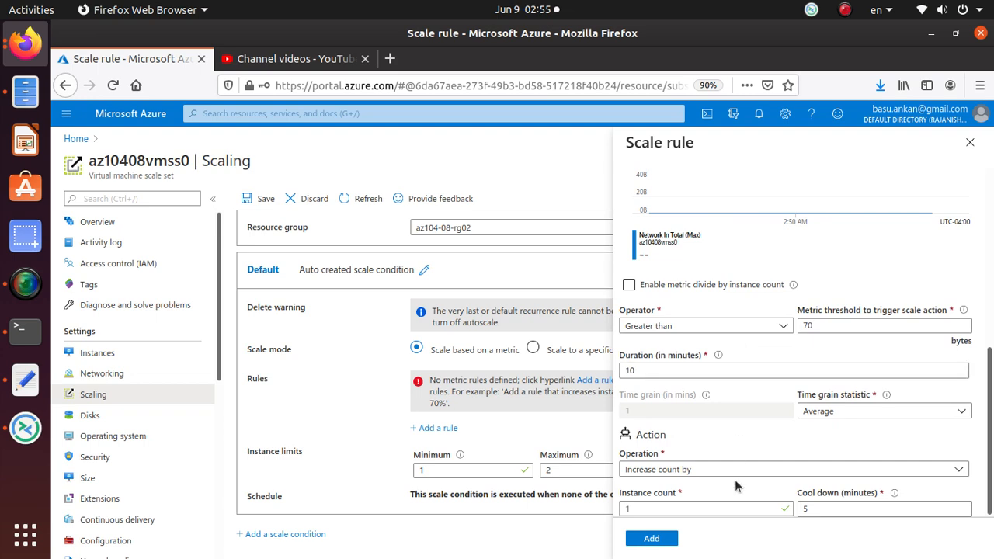
key("alt+Tab")
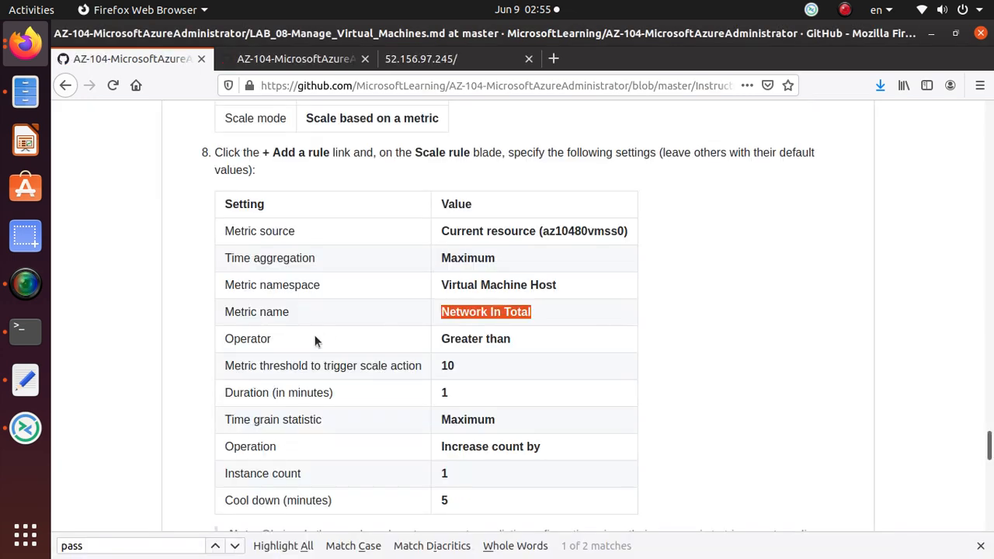
key("alt+Tab")
left_click_drag(843, 326, 786, 326)
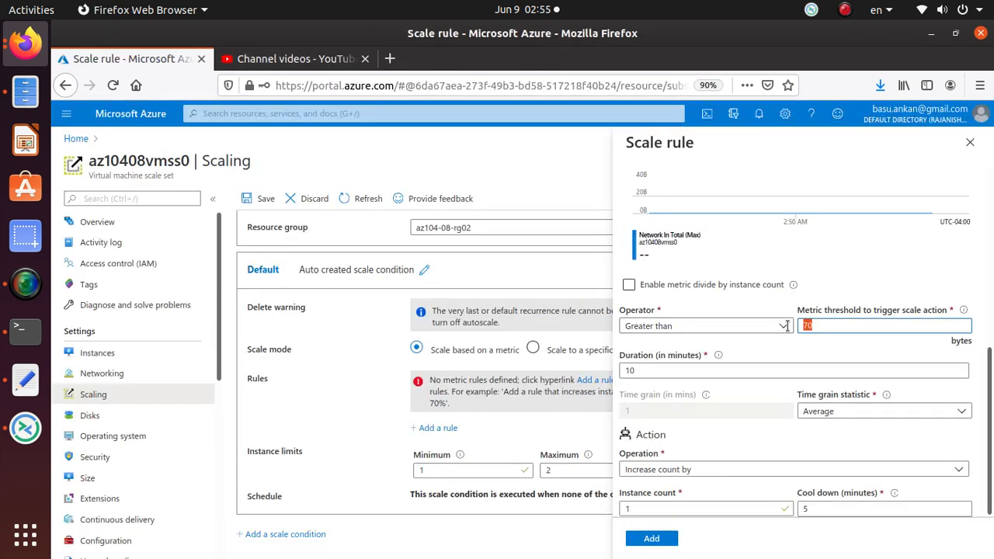
type("10")
- Look up the duration in the step 8 table and set the scale rule's duration to 1 minute
key("alt+Tab")
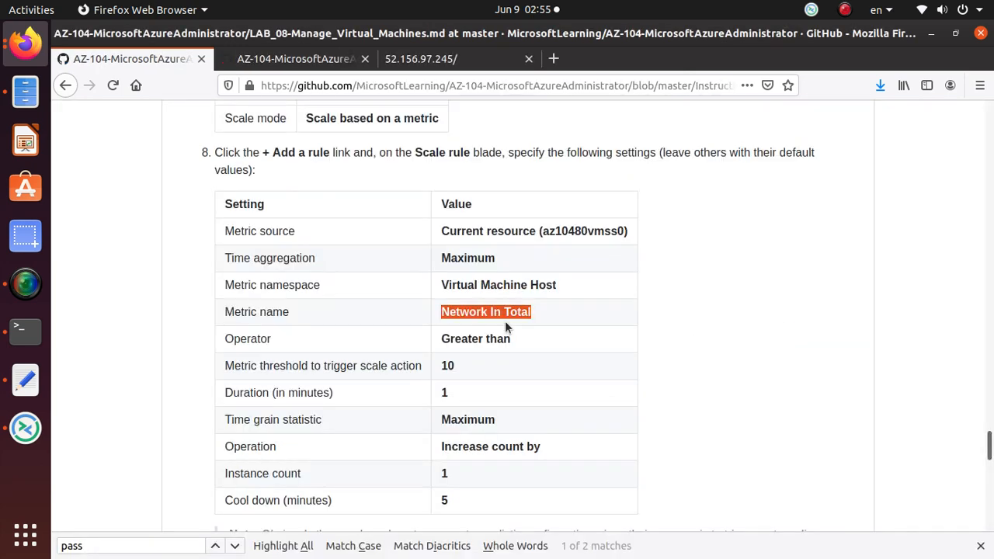
key("alt+Tab")
left_click(691, 372)
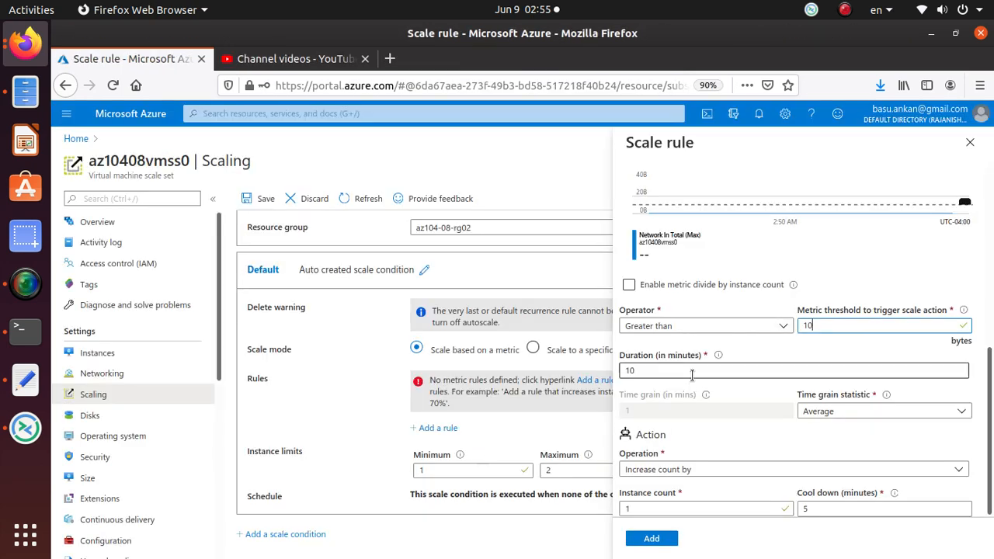
double_click(685, 367)
type("1")
- Look up the time grain statistic in the lab instructions and set it to Maximum in the scale rule
key("alt+Tab")
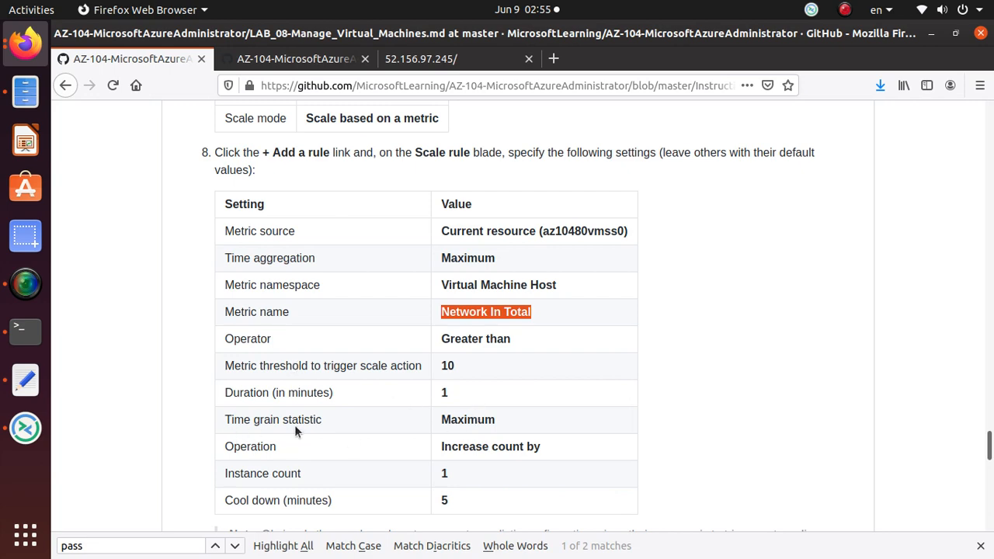
key("alt+Tab")
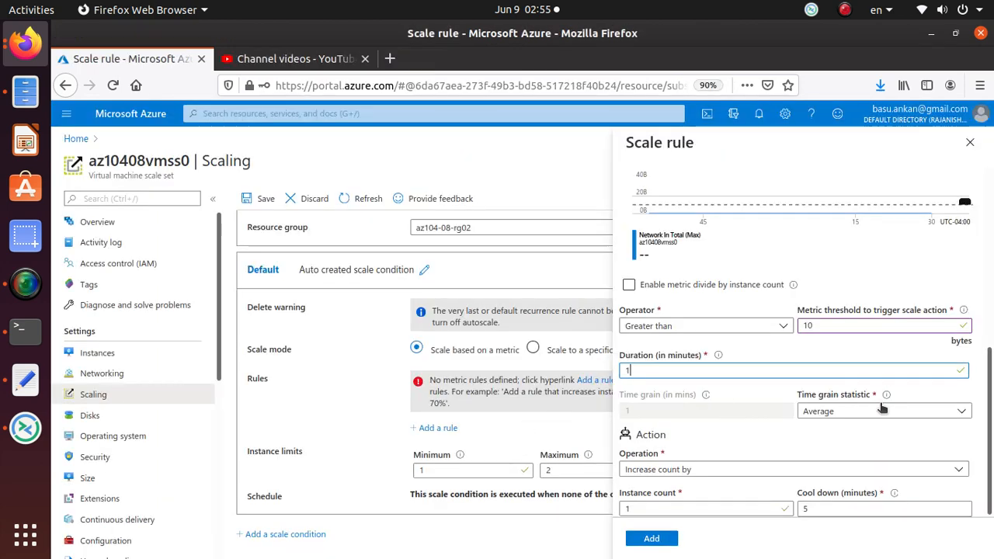
left_click(839, 412)
left_click(841, 466)
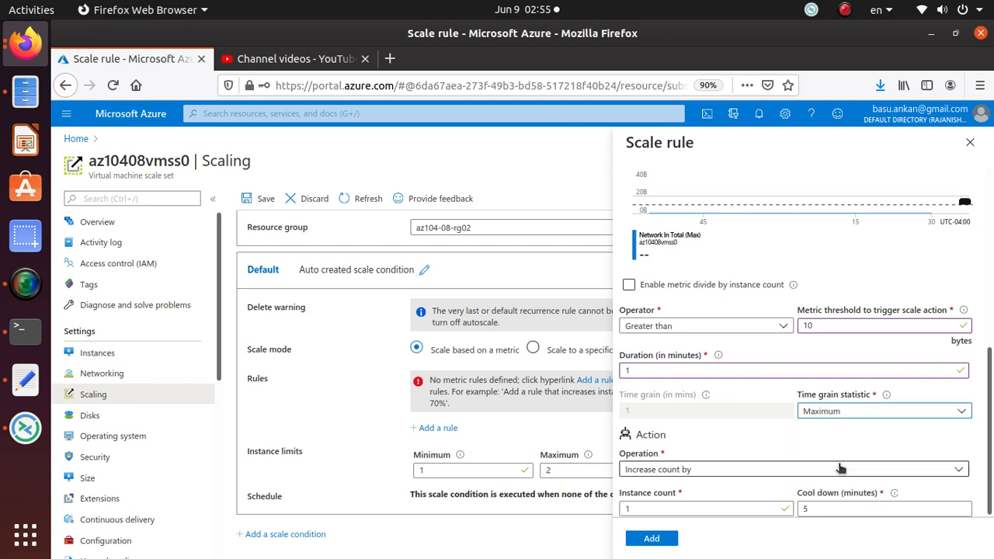
- Compare the scale rule's time grain statistic, operation and instance count with the values in the step 8 table
key("alt+Tab")
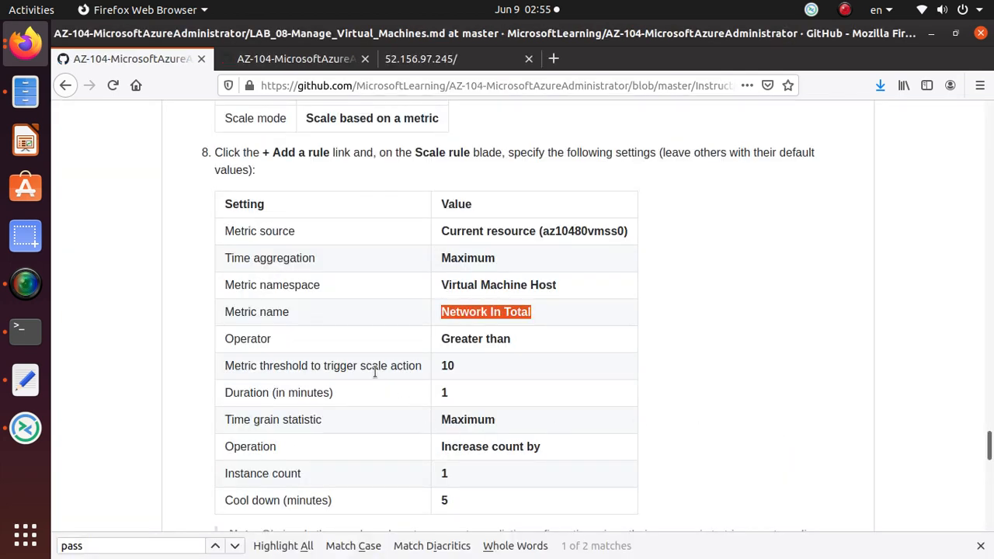
double_click(492, 420)
left_click(498, 452)
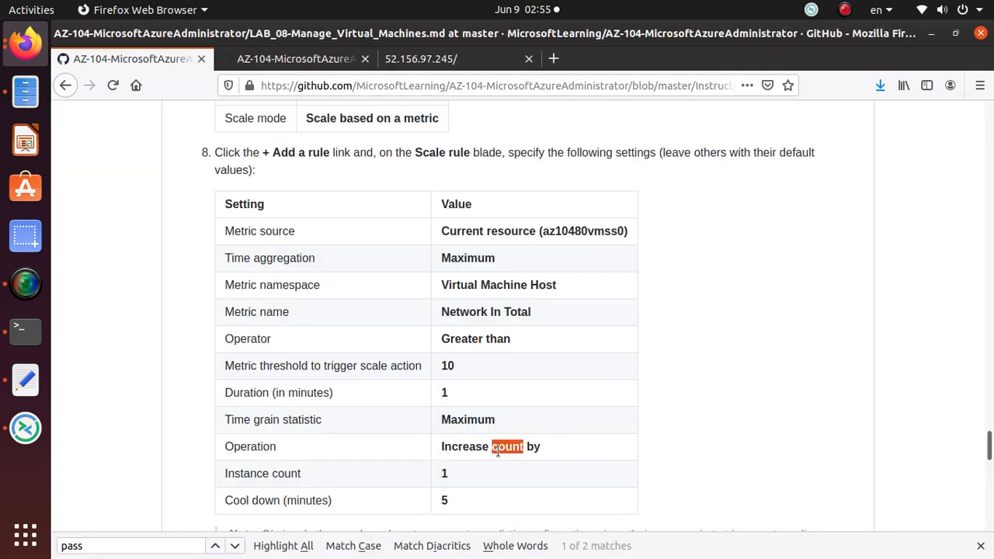
triple_click(498, 449)
key("alt+Tab")
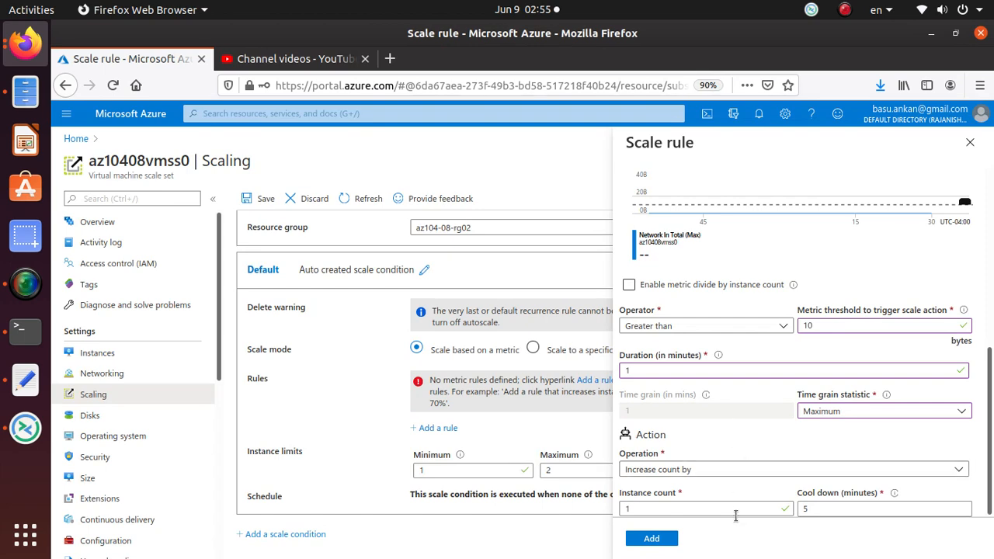
key("alt+Tab")
key("alt+Tab")
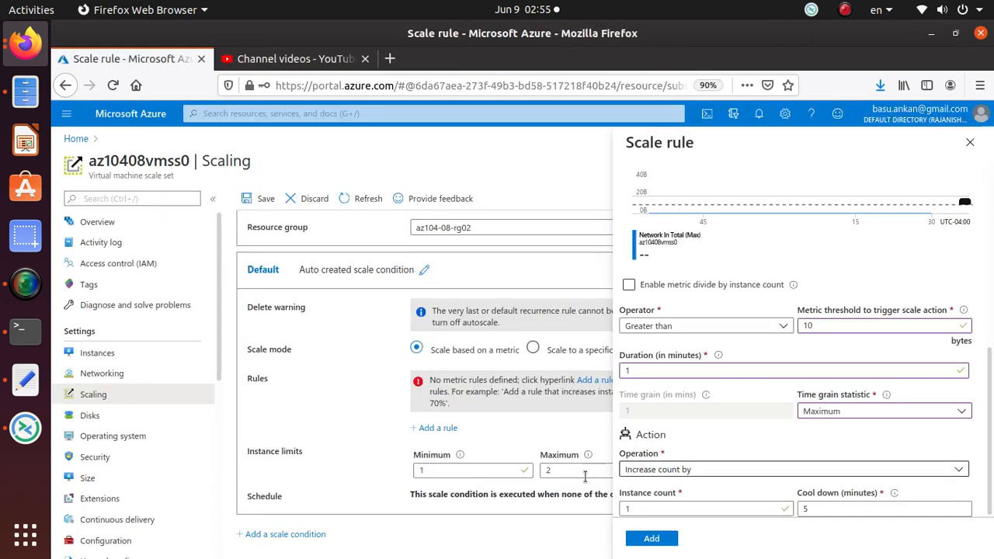
- Read the note below the step 8 table and the instance limits listed in step 9
key("alt+Tab")
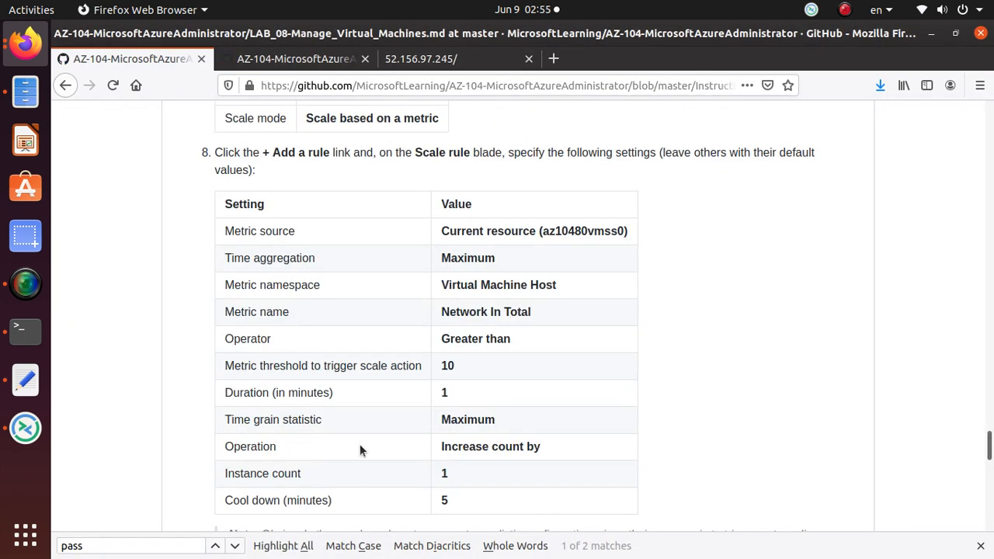
scroll(448, 404, "down", 3)
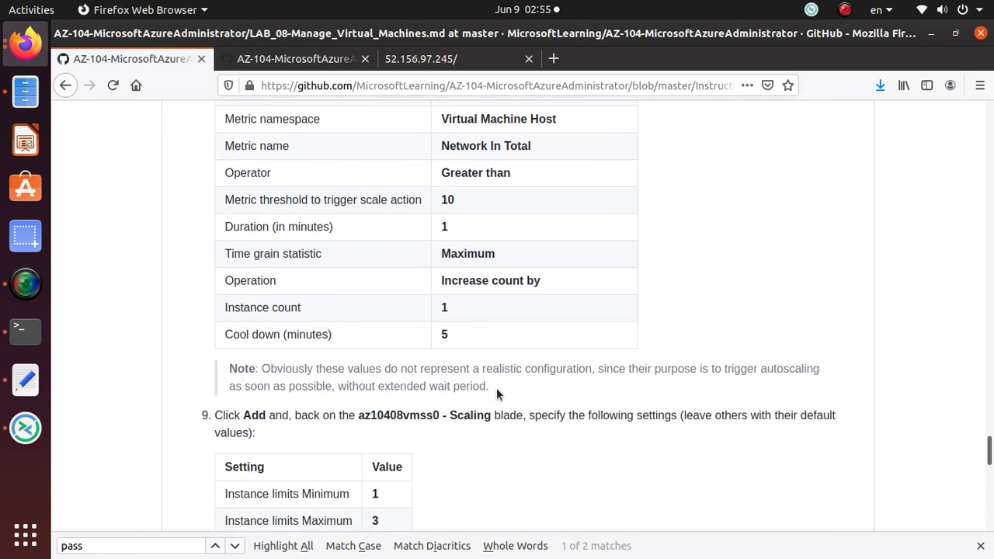
left_click_drag(495, 387, 211, 371)
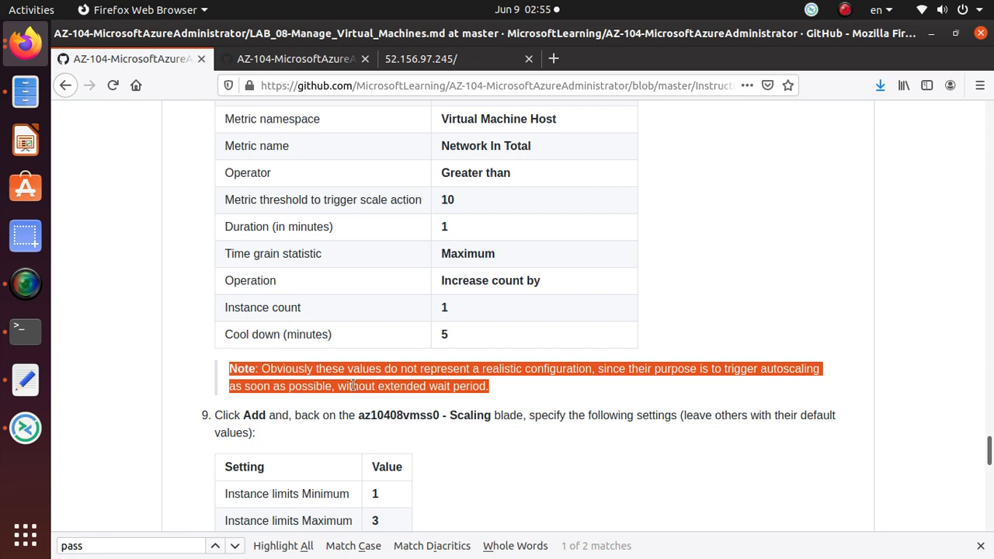
scroll(353, 389, "down", 4)
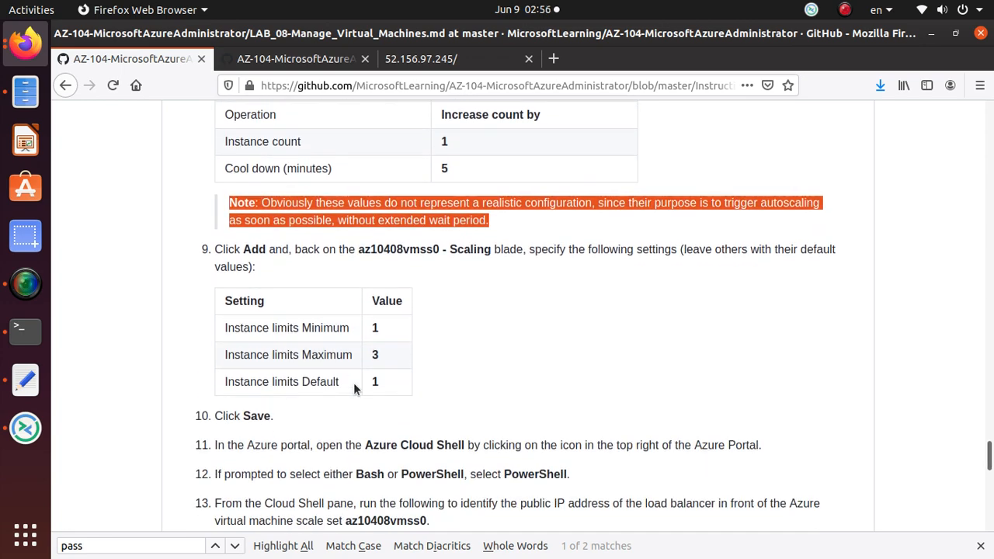
- Review the scale rule's criteria and action settings, and add the rule to the default scale condition
key("alt+Tab")
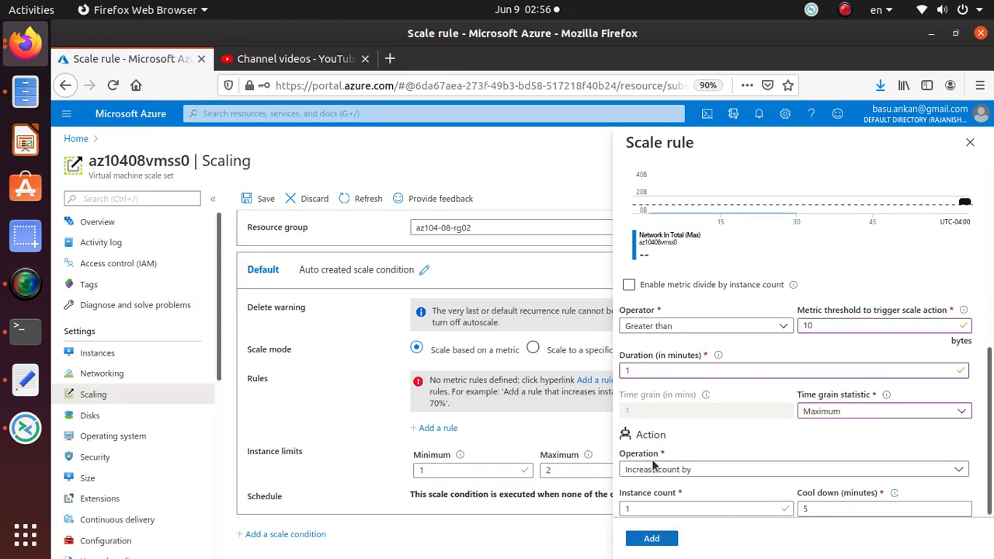
scroll(656, 372, "up", 8)
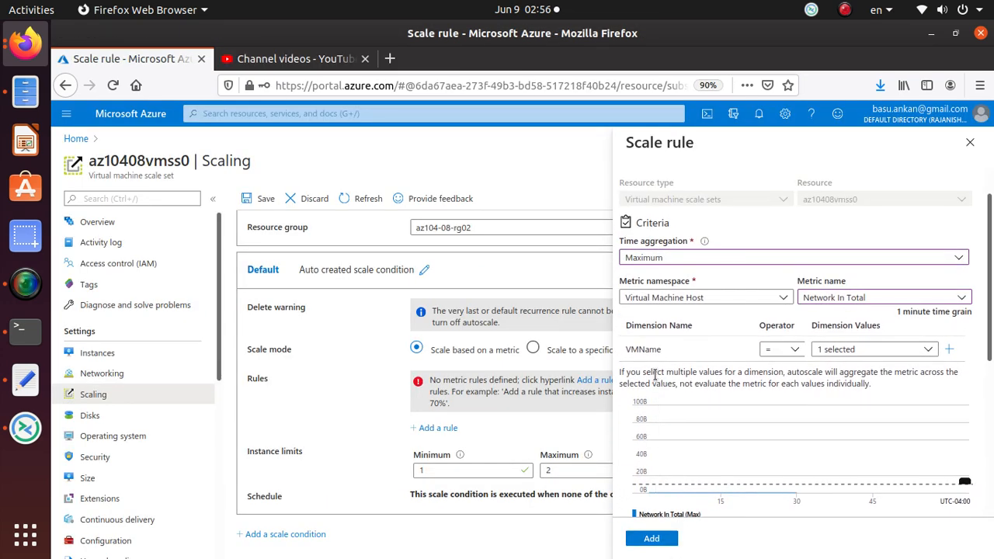
scroll(654, 374, "up", 1)
scroll(655, 374, "down", 8)
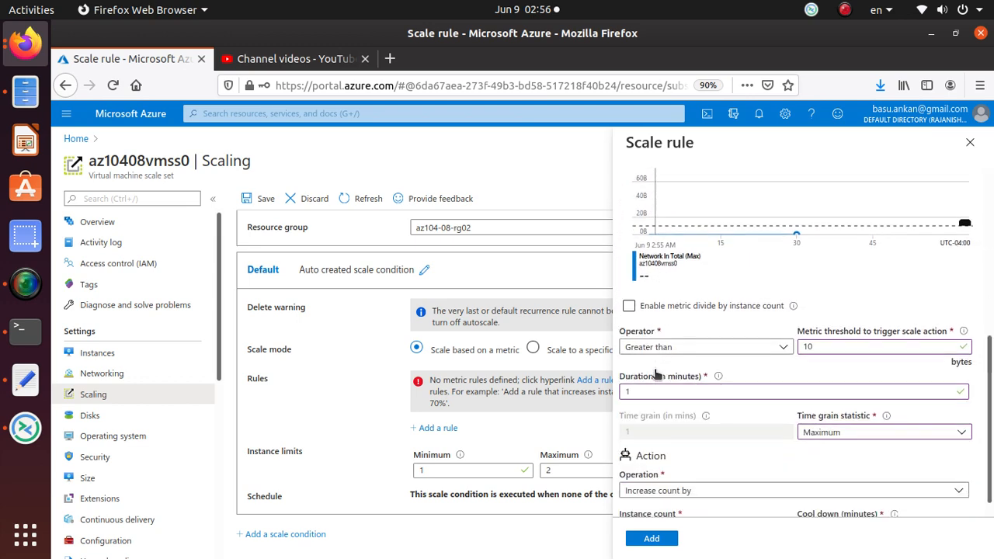
left_click(651, 538)
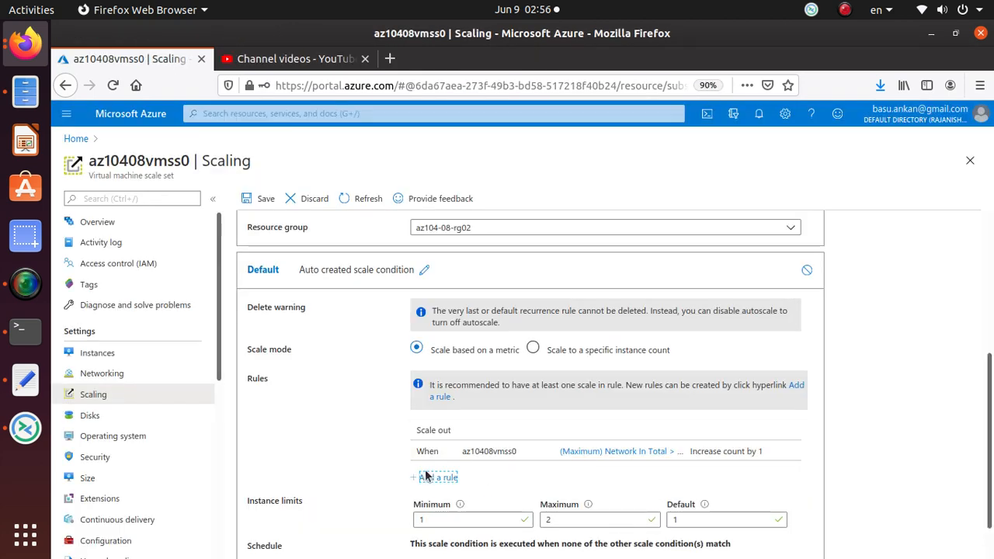
- Check lab steps 9 and 10, save the autoscale configuration of az10408vmss0, and read the Cloud Shell instructions that follow
key("alt+Tab")
scroll(440, 372, "down", 3)
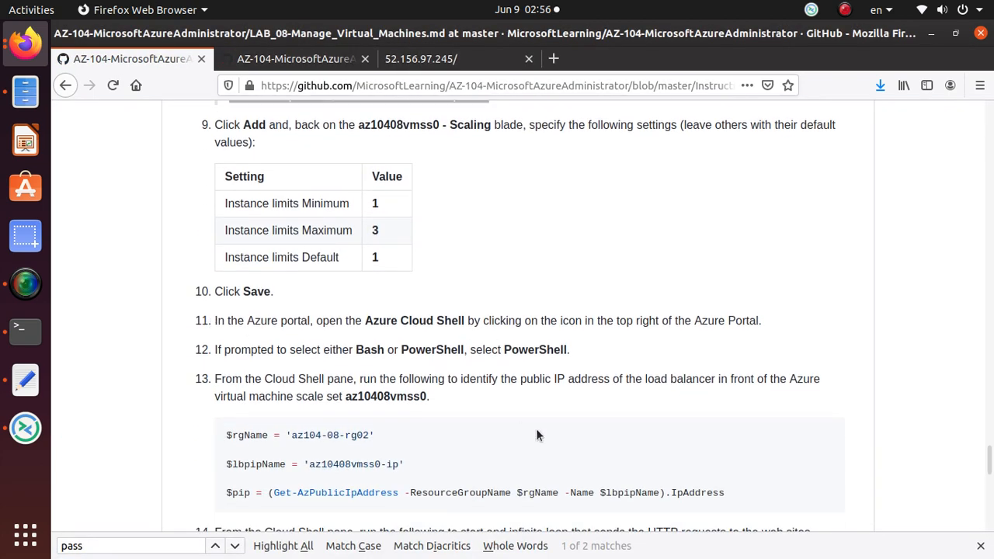
key("alt+Tab")
left_click(261, 198)
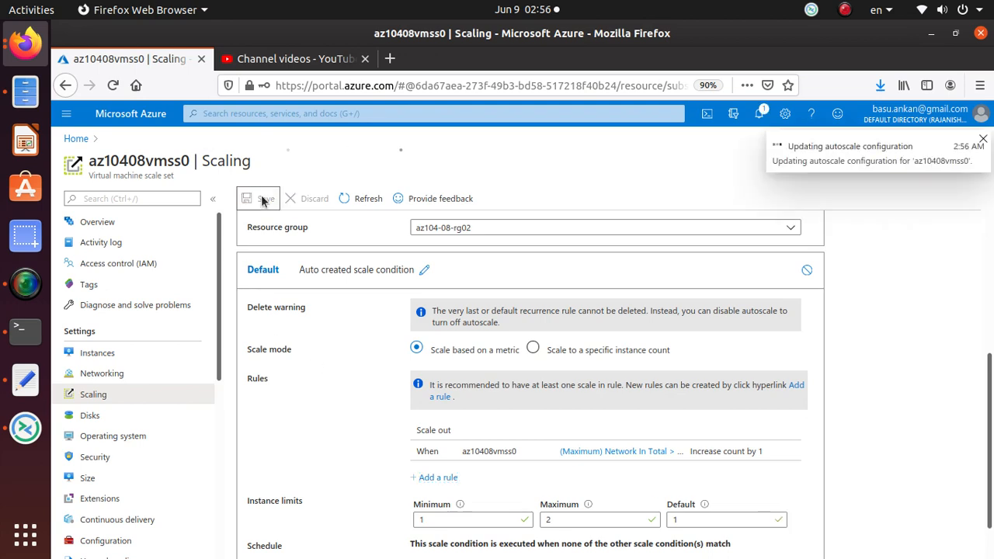
key("alt+Tab")
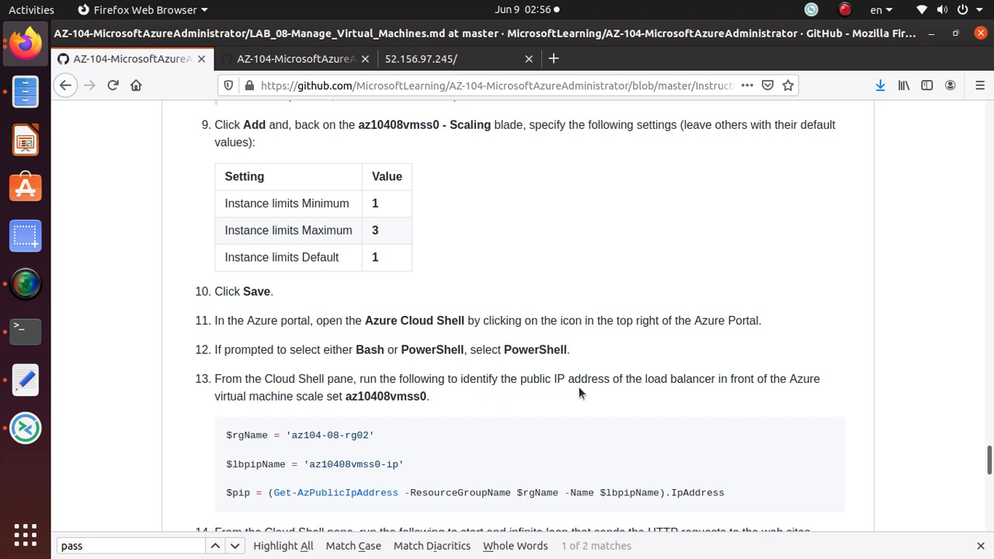
key("alt+Tab")
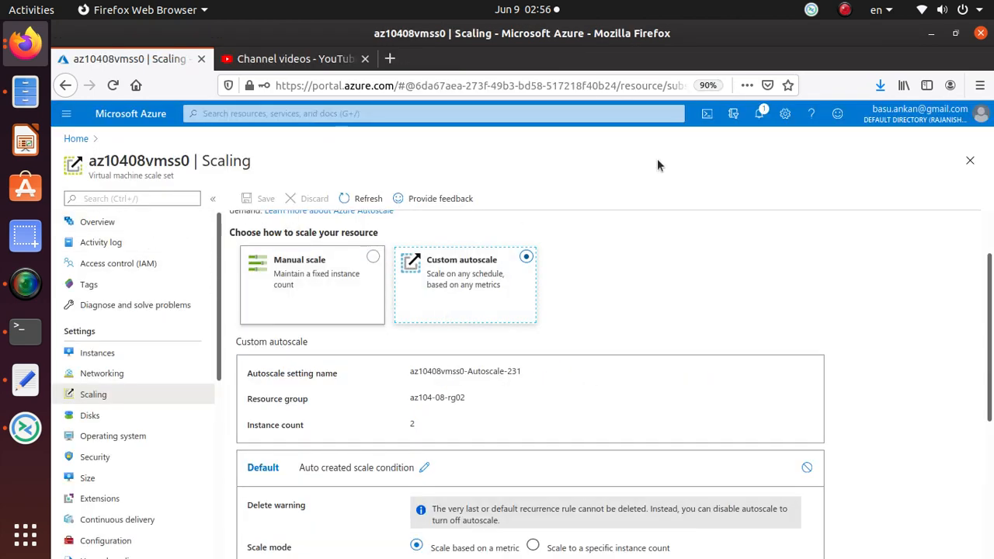
left_click(707, 118)
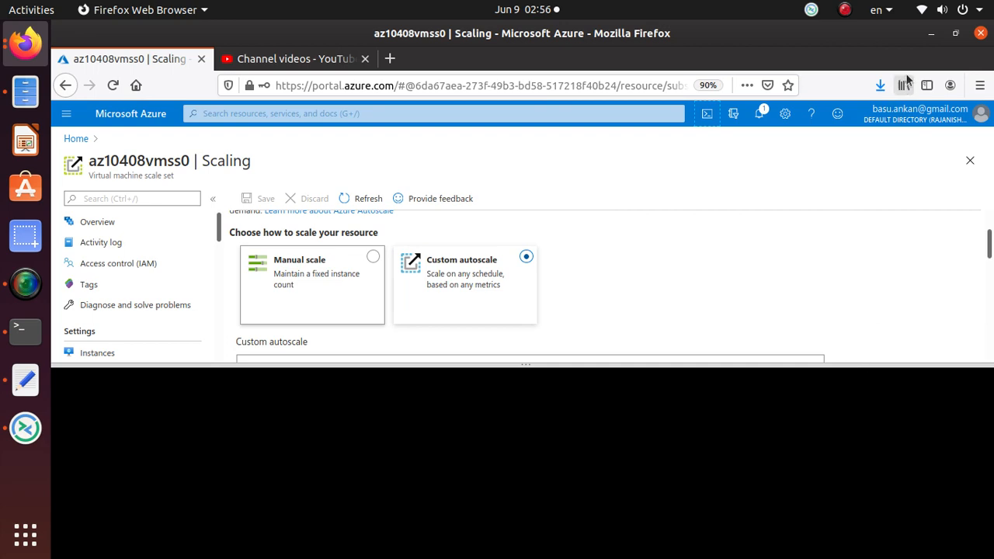
double_click(546, 58)
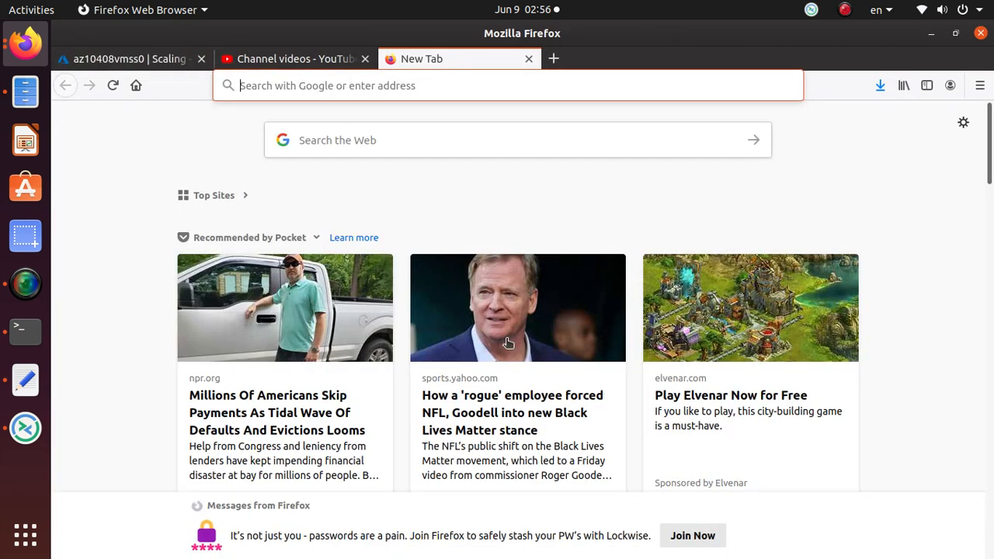
left_click(168, 60)
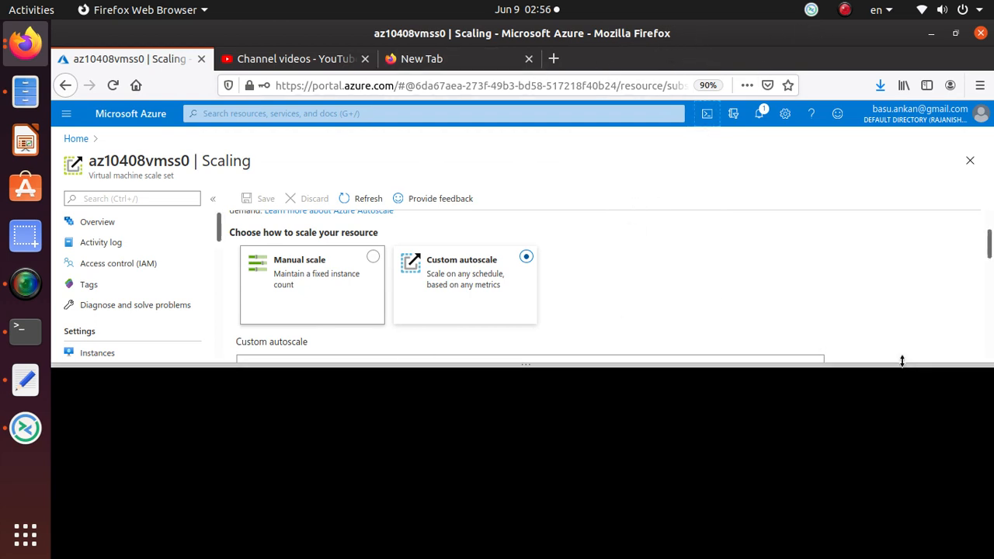
- Reload the portal page of az10408vmss0, confirm leaving the page, and open a Cloud Shell session
left_click(112, 85)
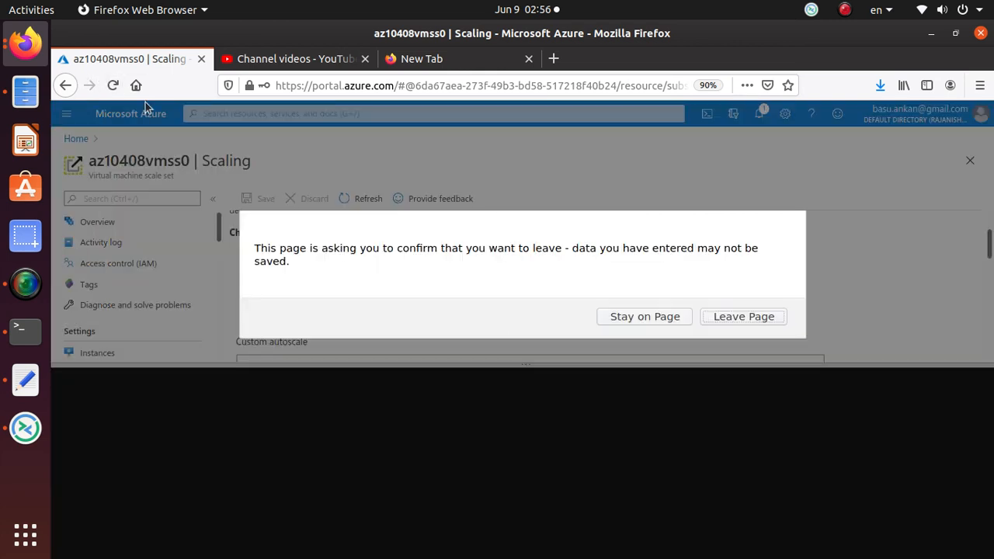
left_click(722, 316)
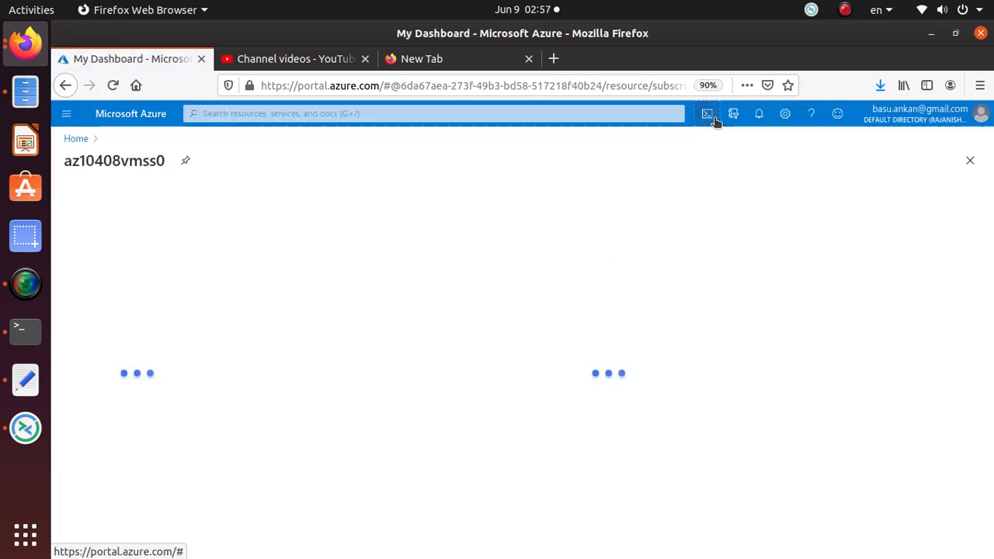
left_click(715, 116)
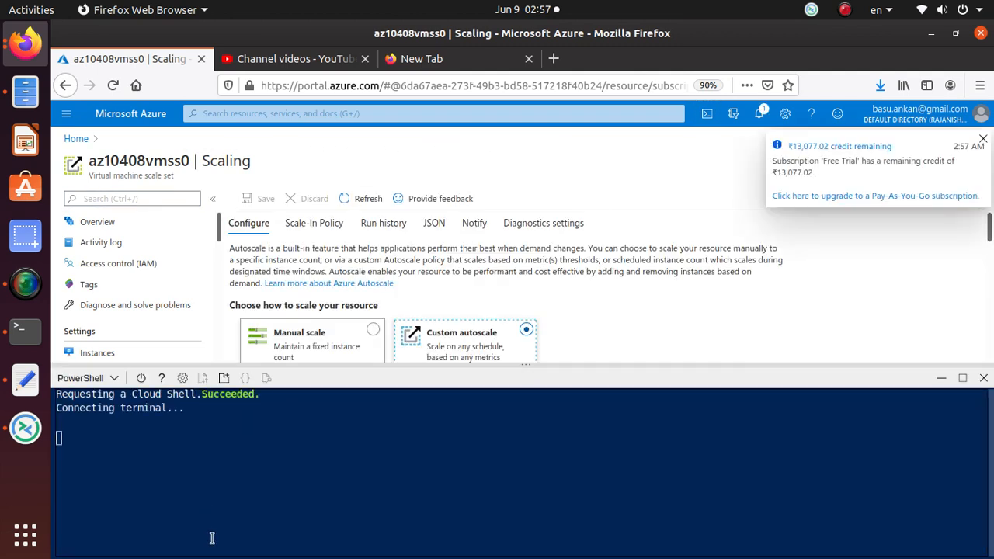
- Run the lab step 13 commands in Cloud Shell, setting $rgName to 'az104-08-rg02', $lbpipName to 'az10408vmss0-ip' and $pip to the load balancer's public IP
key("alt+Tab")
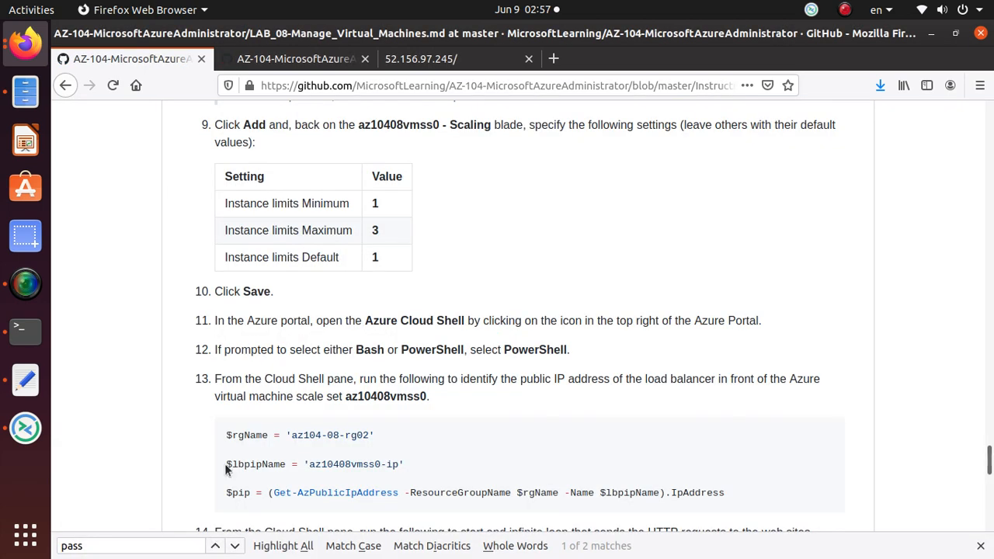
scroll(270, 412, "down", 3)
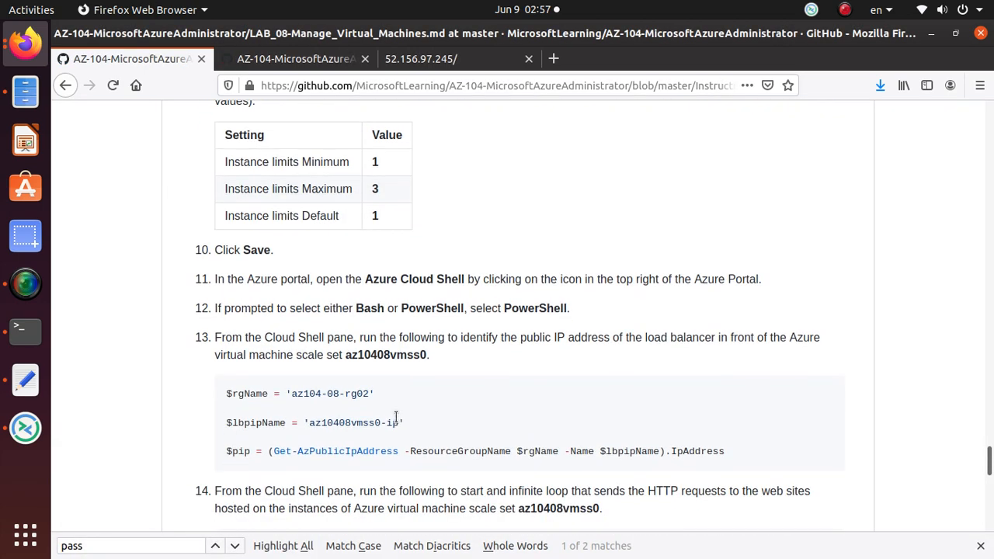
left_click_drag(741, 373, 222, 308)
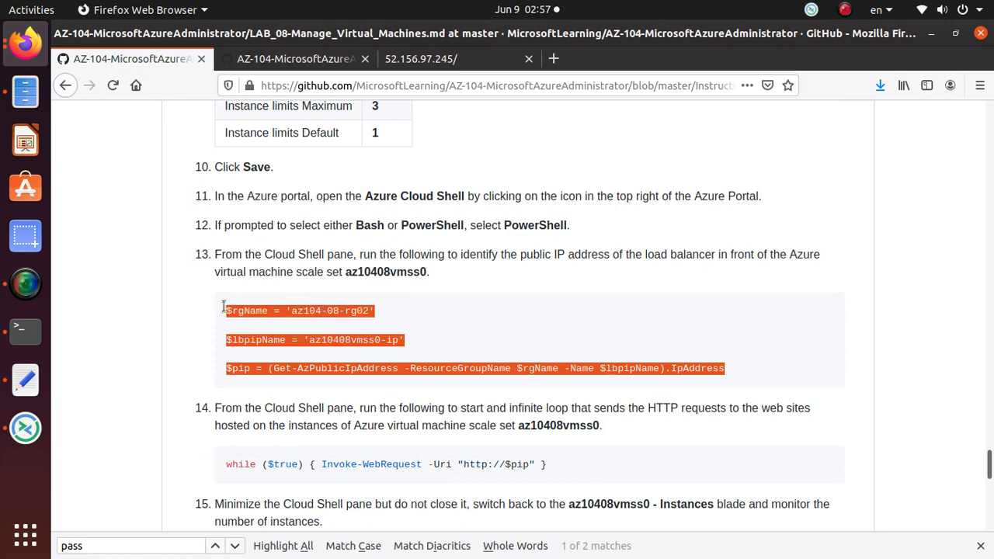
right_click(236, 312)
left_click(268, 322)
key("alt+Tab")
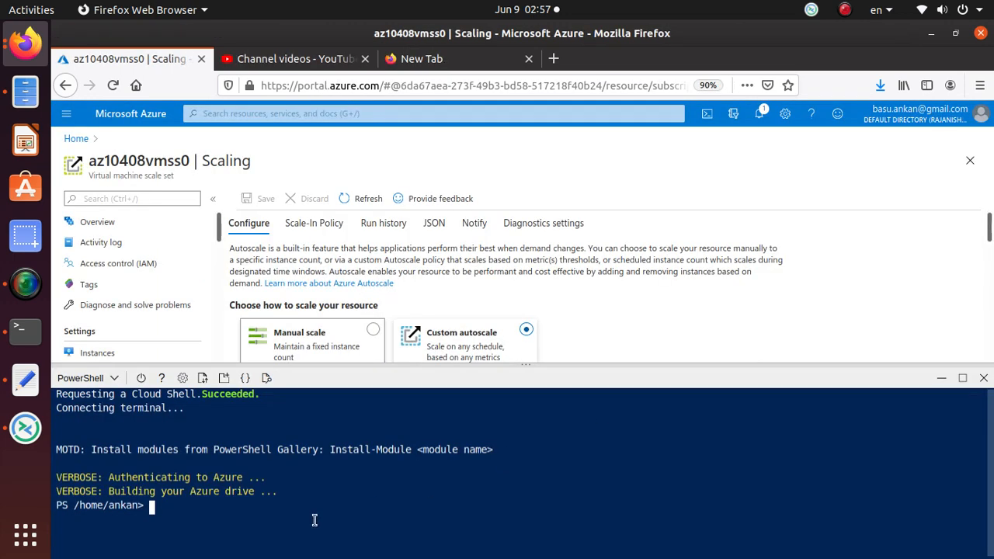
right_click(304, 506)
left_click(340, 402)
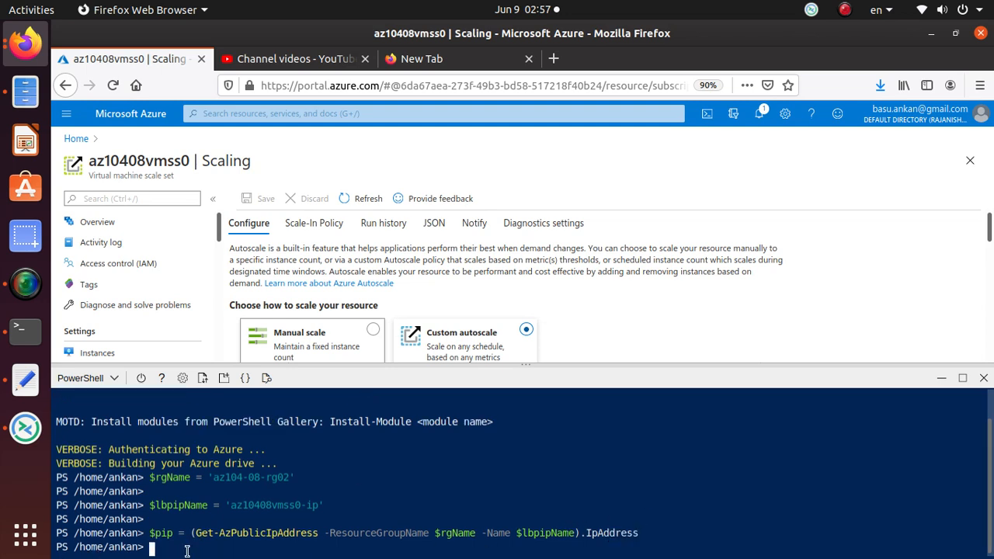
key("alt+Tab")
scroll(393, 361, "down", 1)
scroll(393, 360, "down", 2)
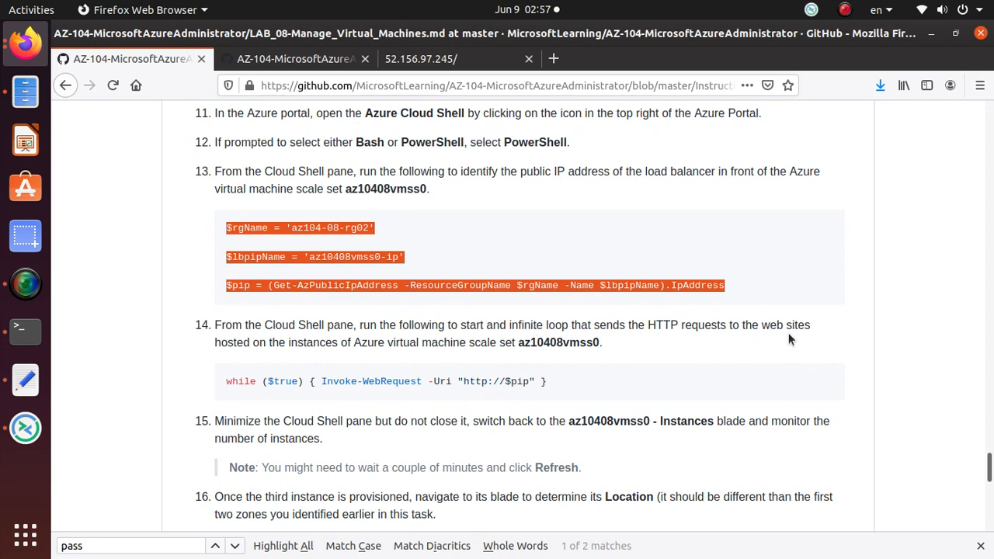
triple_click(520, 386)
right_click(529, 384)
left_click(565, 395)
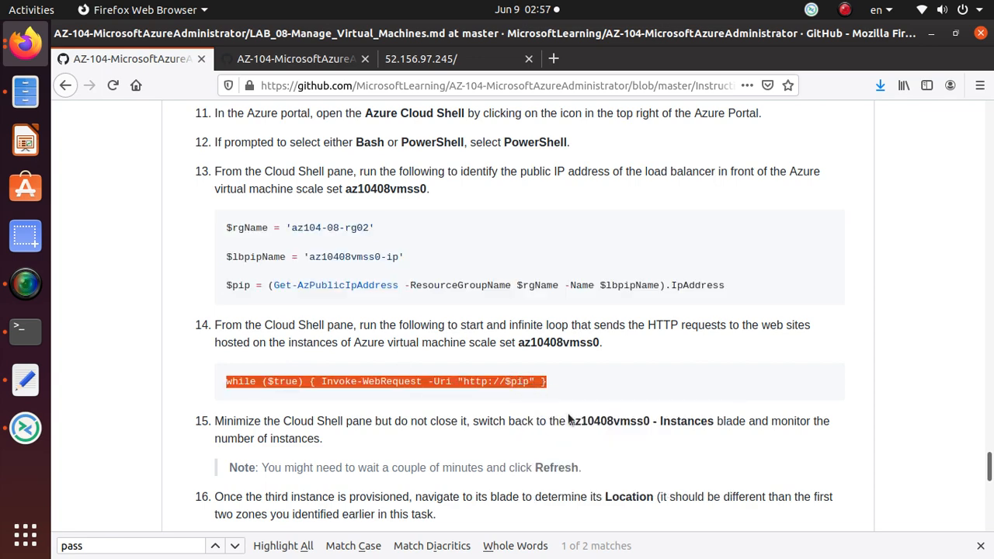
key("alt+Tab")
right_click(336, 546)
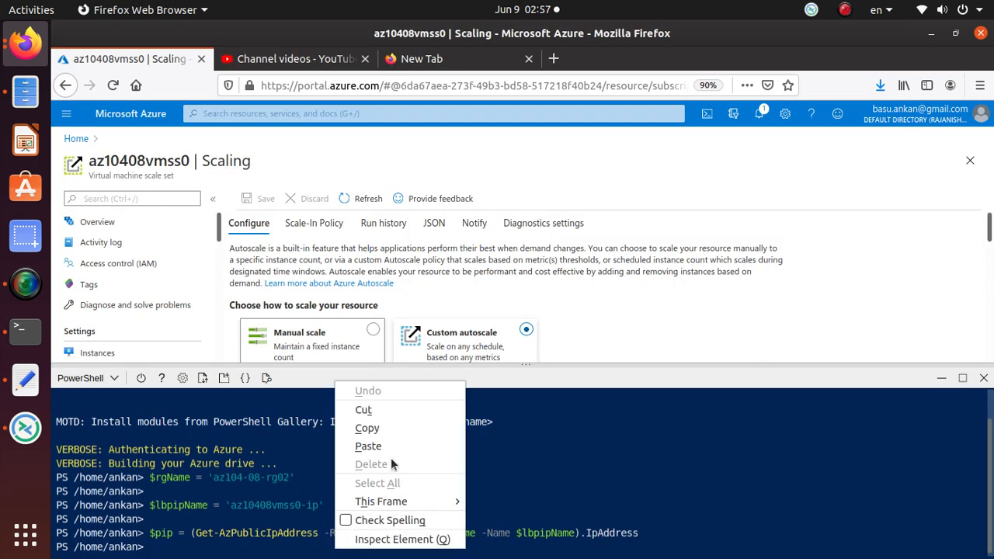
left_click(396, 446)
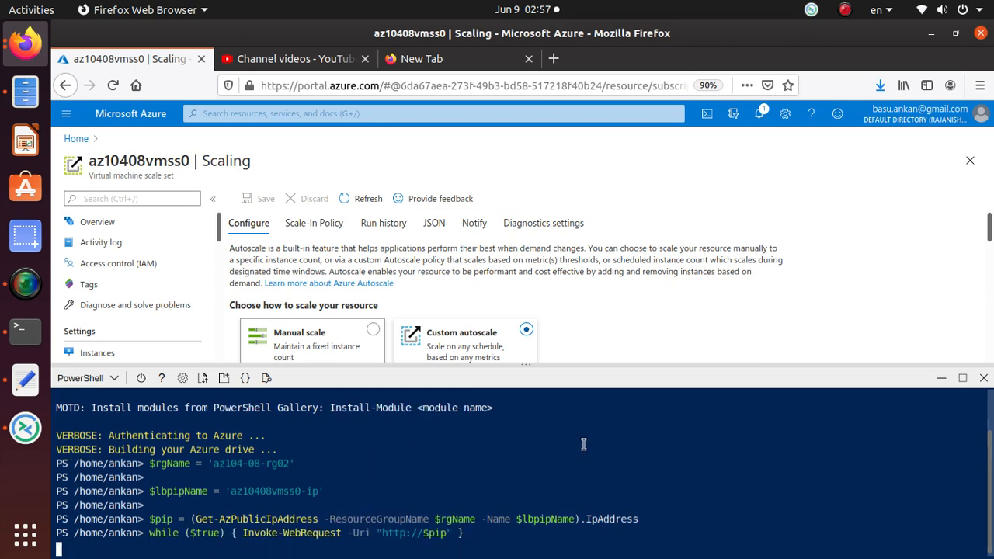
key("Return")
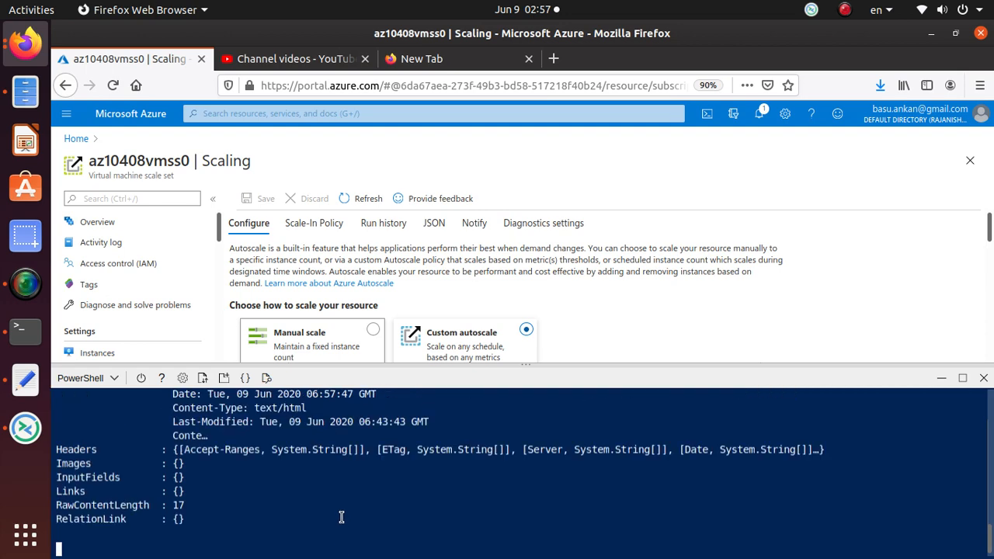
- Read lab steps 14 and 15, and minimize the Cloud Shell pane without closing it
key("alt+Tab")
left_click_drag(519, 344, 602, 344)
scroll(387, 459, "down", 2)
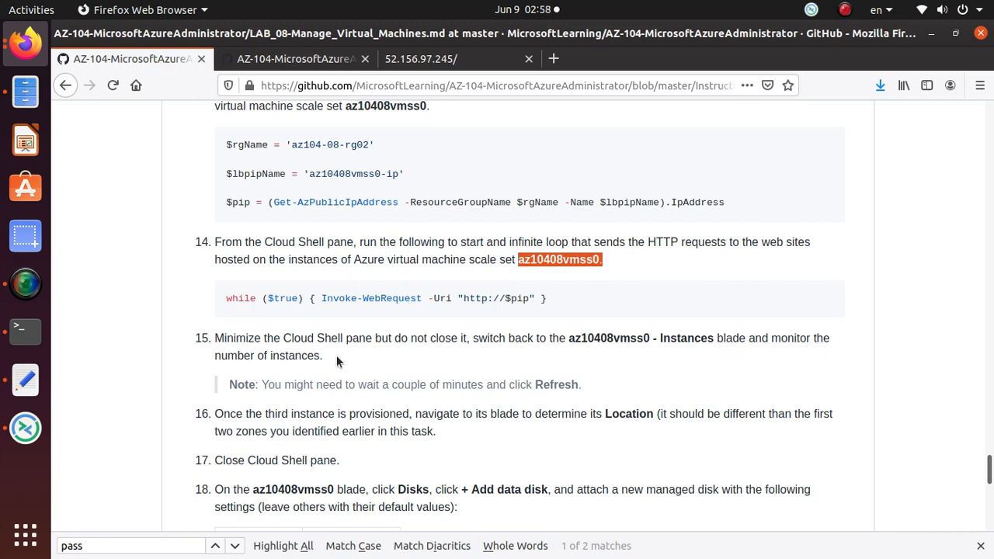
key("alt+Tab")
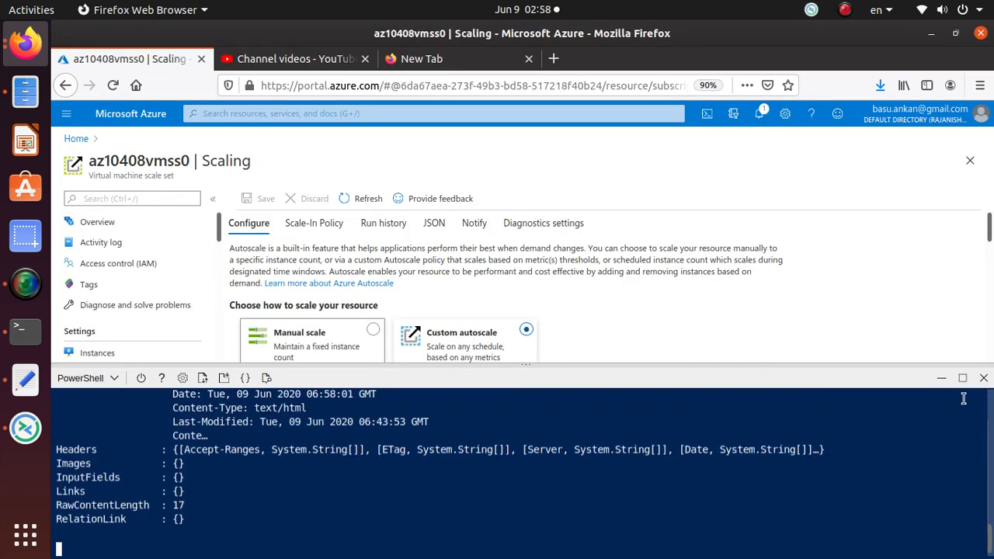
left_click(942, 379)
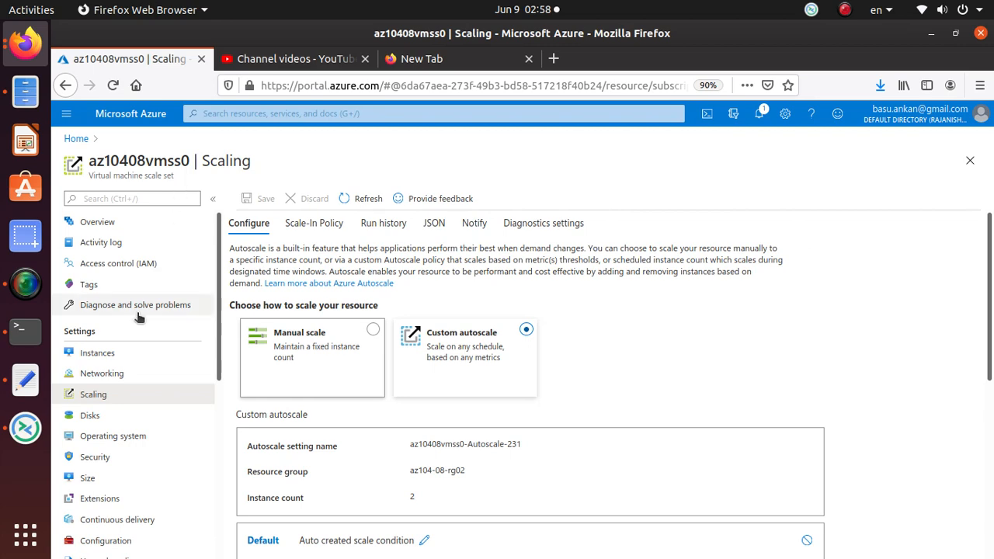
- Show the instances of az10408vmss0 and refresh the list repeatedly to monitor the number of instances, as lab step 15 asks
key("alt+Tab")
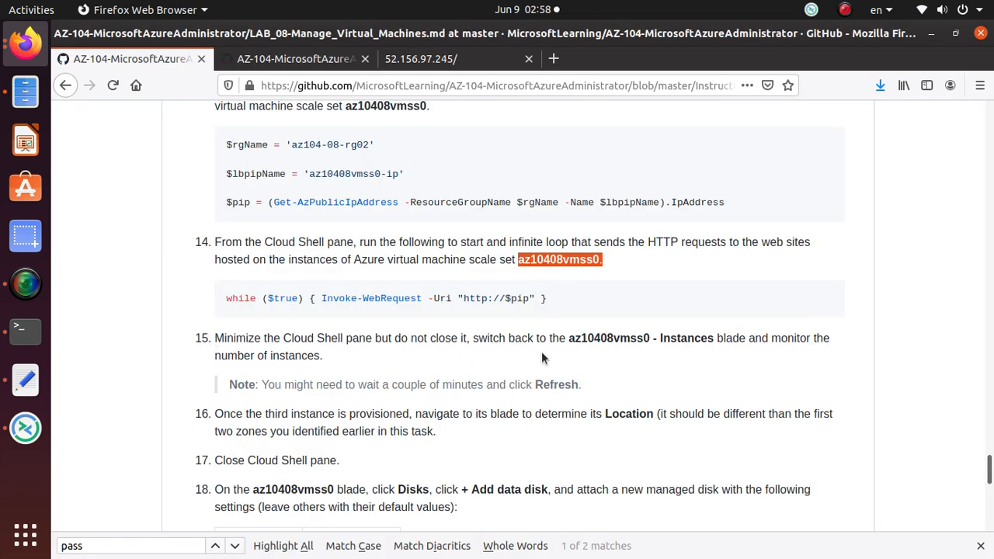
key("alt+Tab")
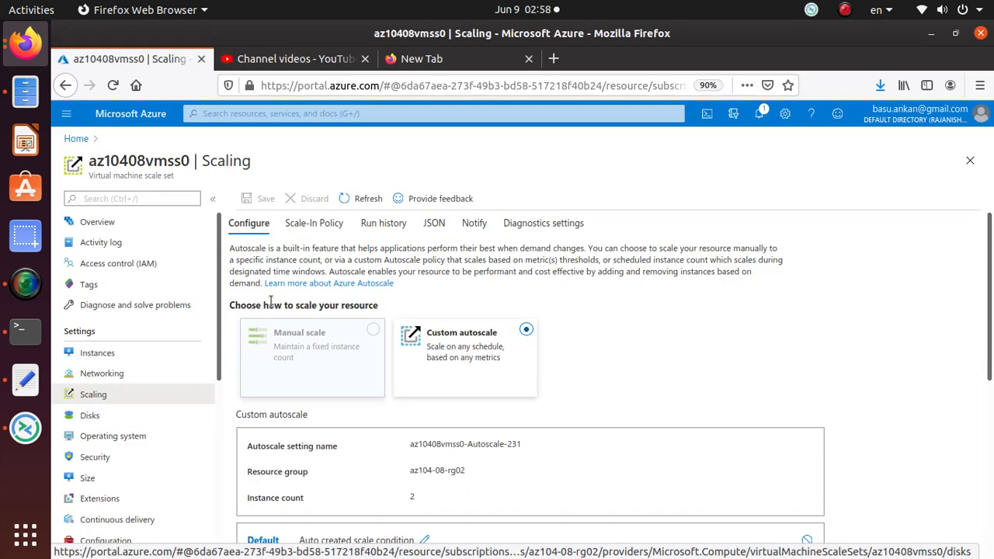
left_click(111, 352)
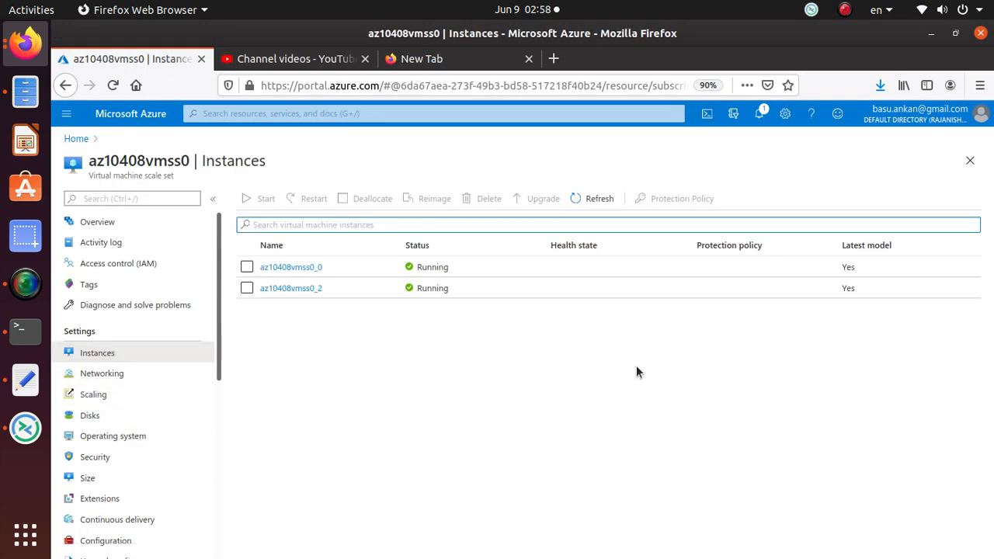
key("alt+Tab")
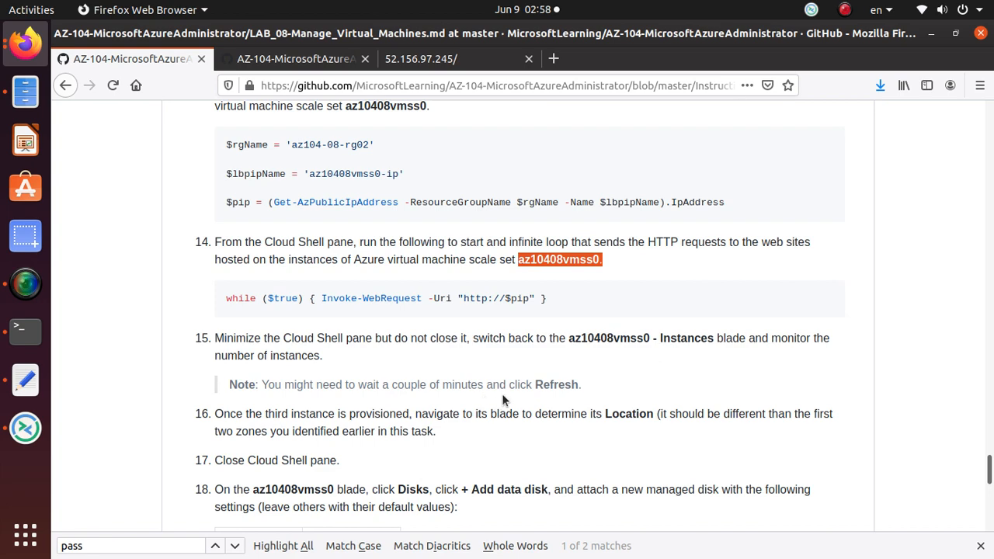
key("alt+Tab")
left_click(599, 200)
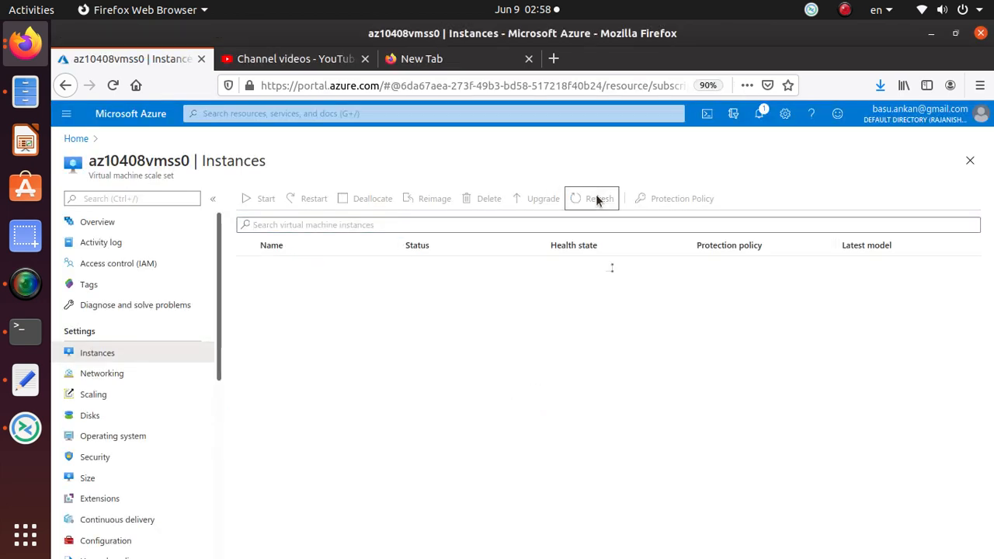
left_click(599, 200)
left_click(599, 200)
left_click(598, 200)
left_click(599, 199)
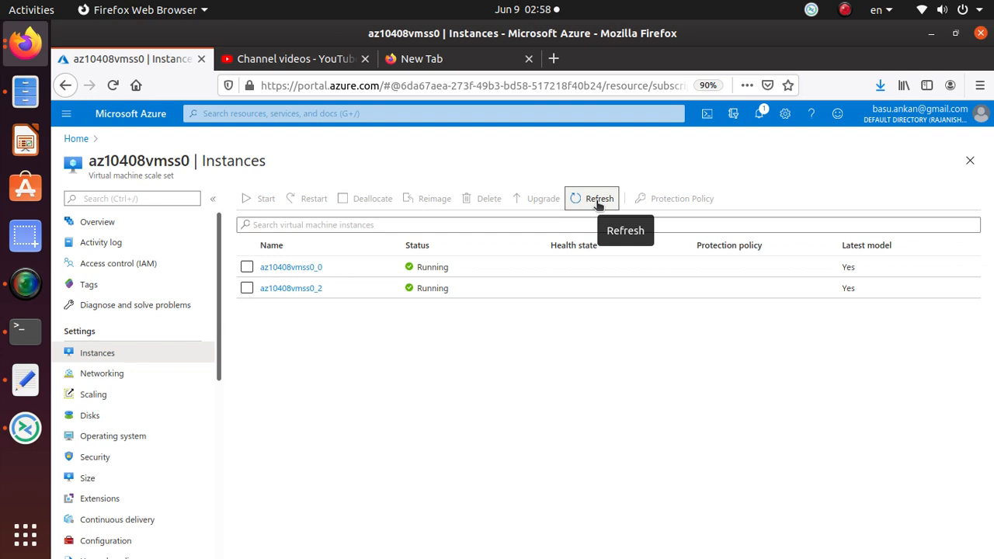
- Look ahead at lab steps 16 to 18, and keep refreshing the az10408vmss0 instance list to check for a third instance
key("alt+Tab")
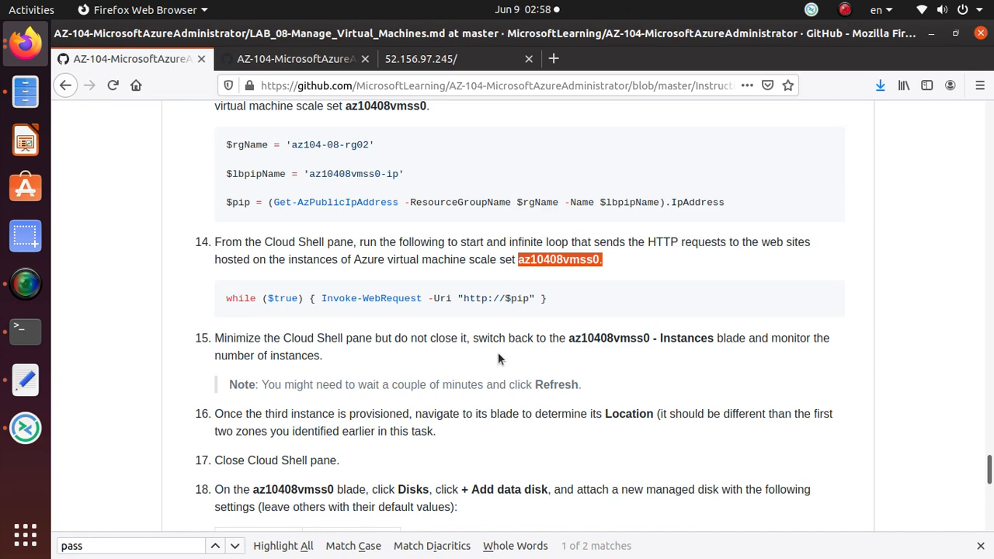
scroll(499, 351, "down", 5)
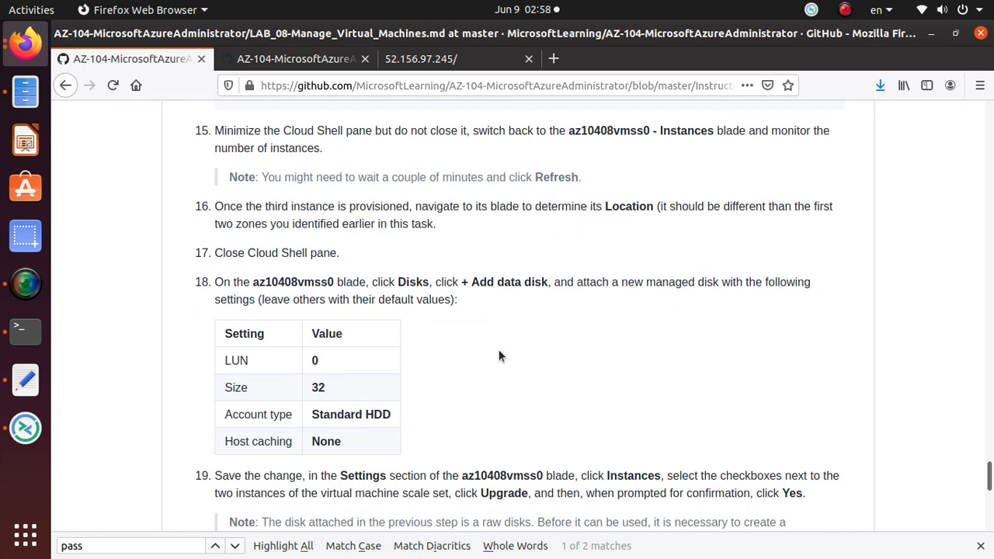
key("alt+Tab")
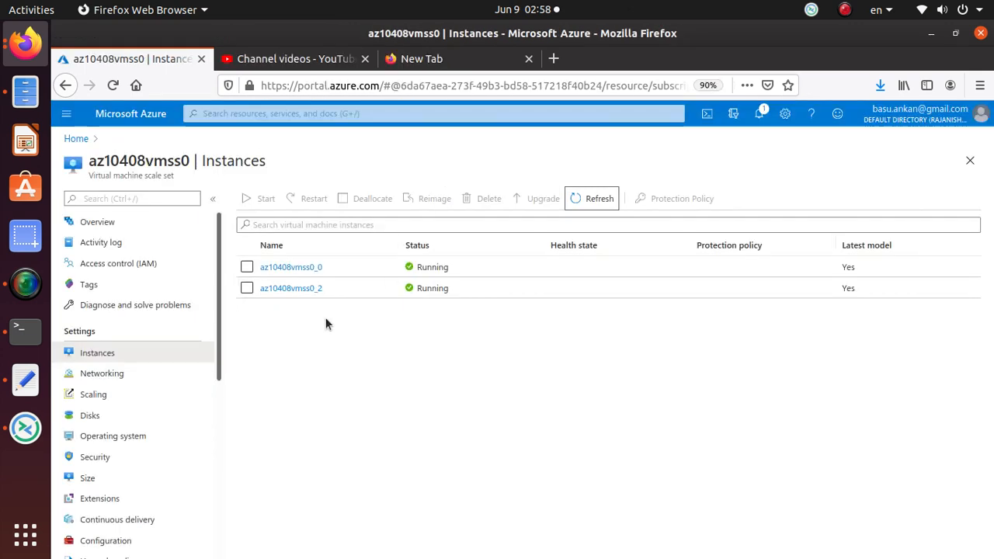
left_click(599, 201)
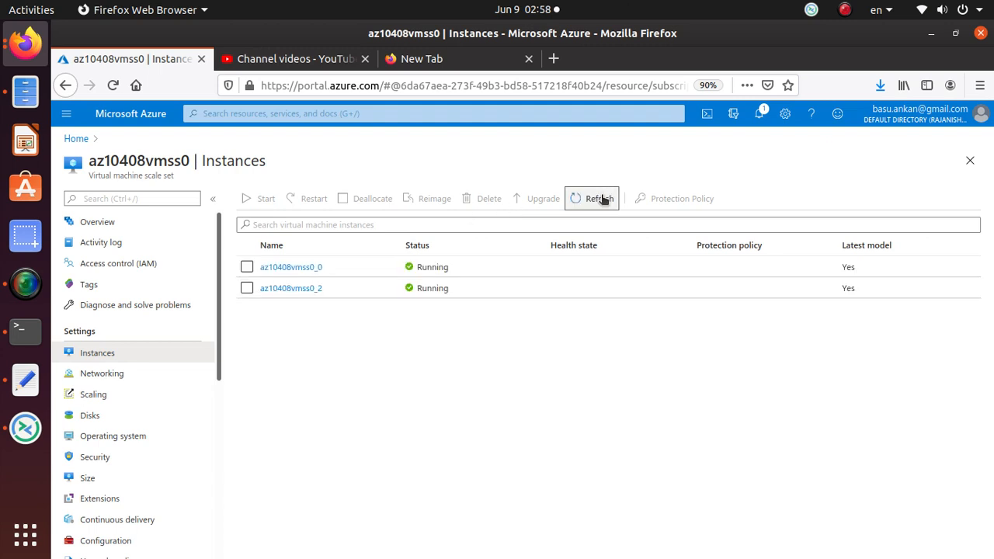
left_click(599, 200)
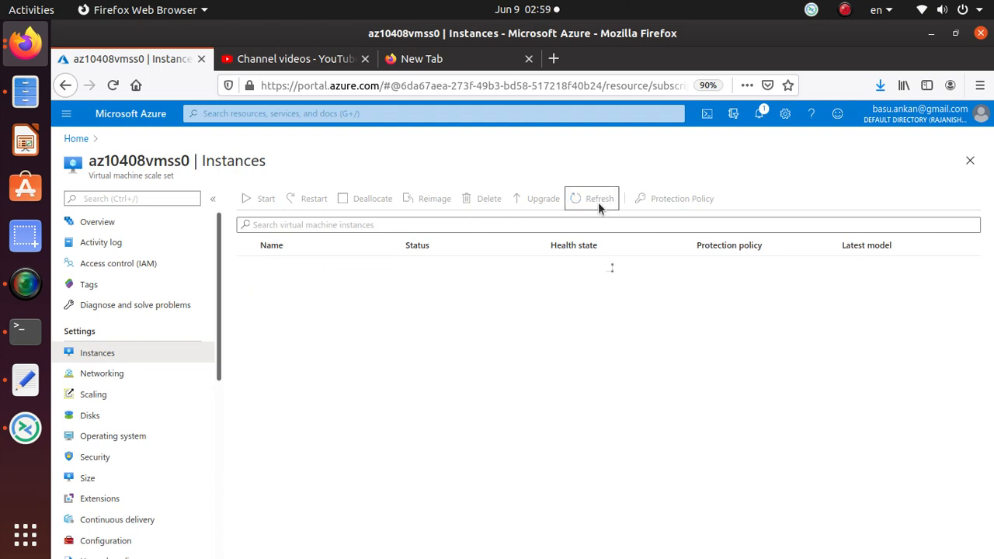
left_click(599, 203)
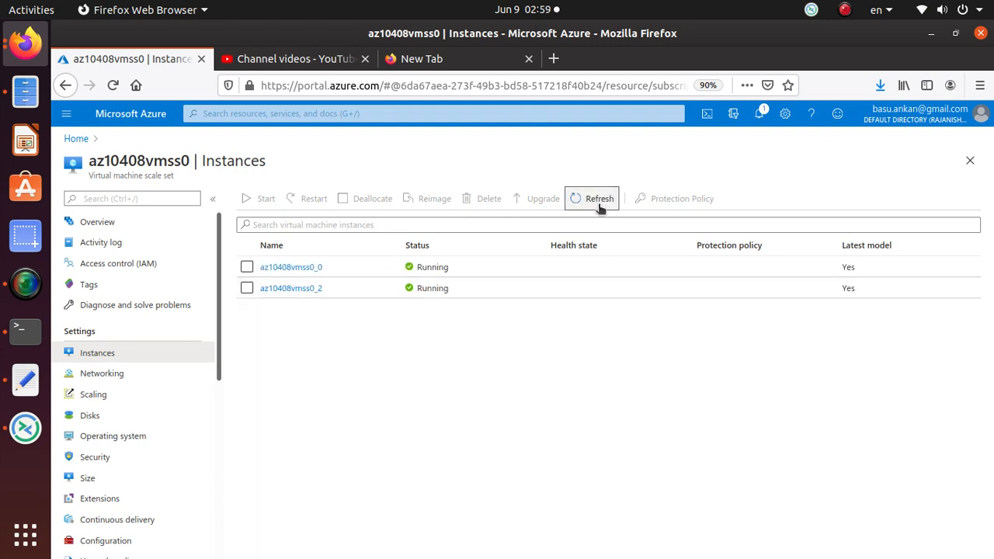
left_click(591, 206)
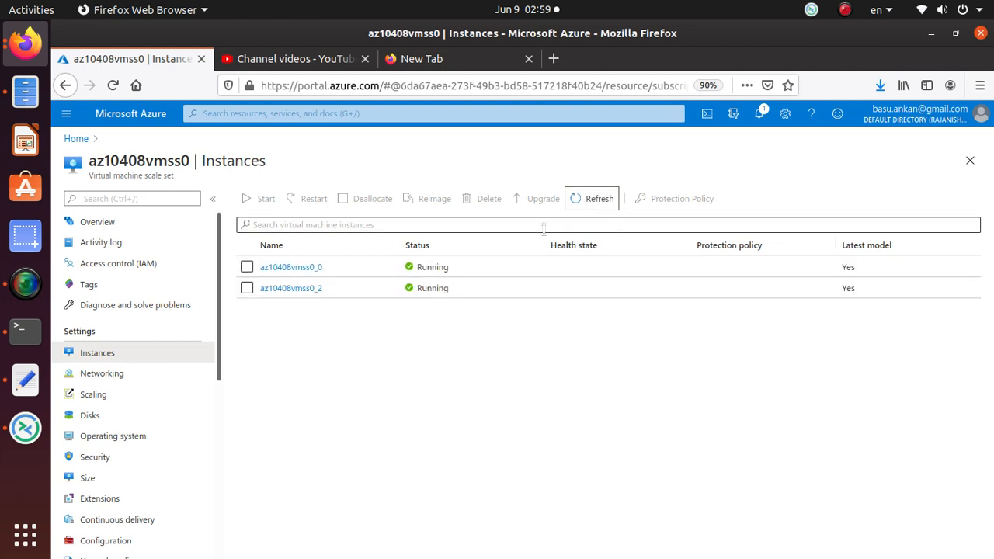
left_click(601, 202)
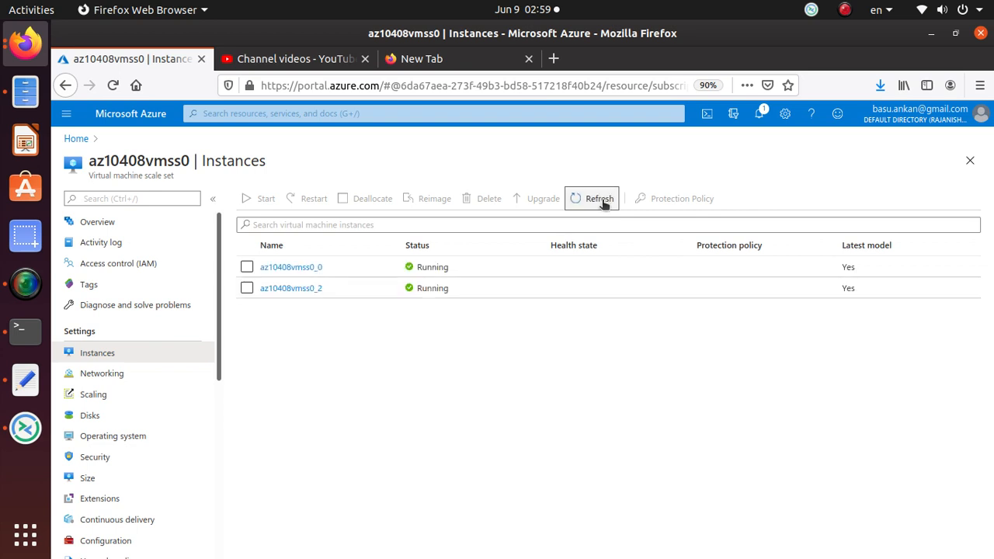
left_click(603, 203)
- Read lab step 16 about the third instance's Location, and refresh the az10408vmss0 instance list to look for a third instance
key("alt+Tab")
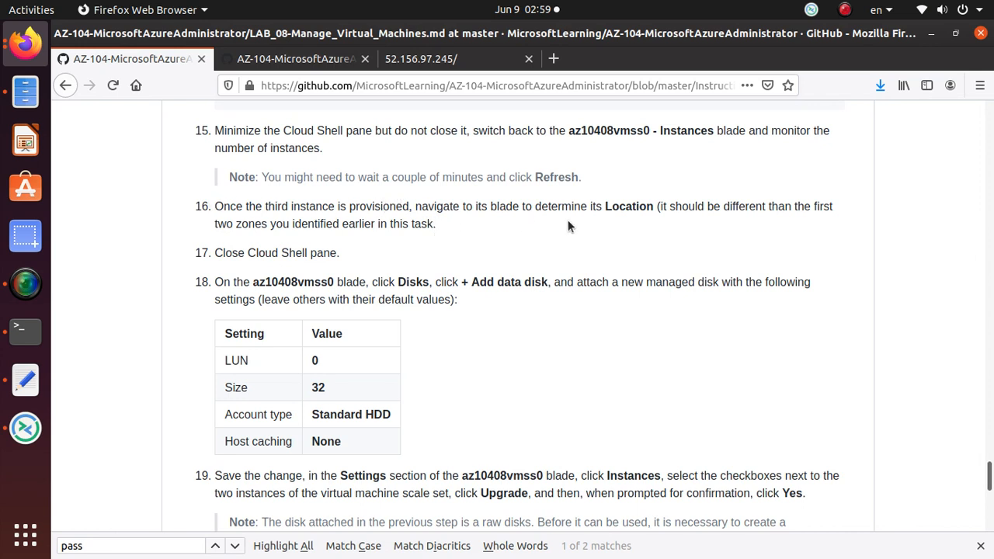
double_click(645, 208)
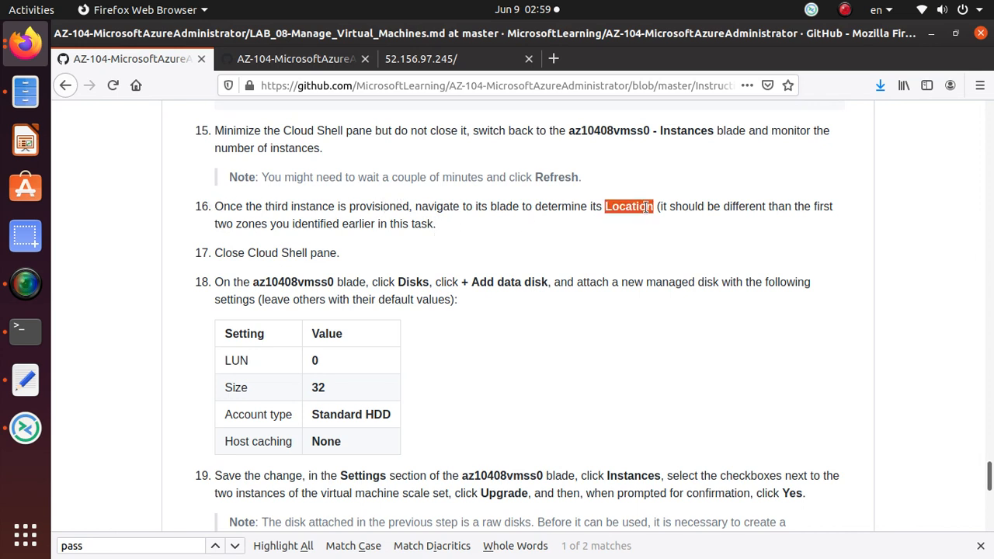
key("alt+Tab")
left_click(584, 201)
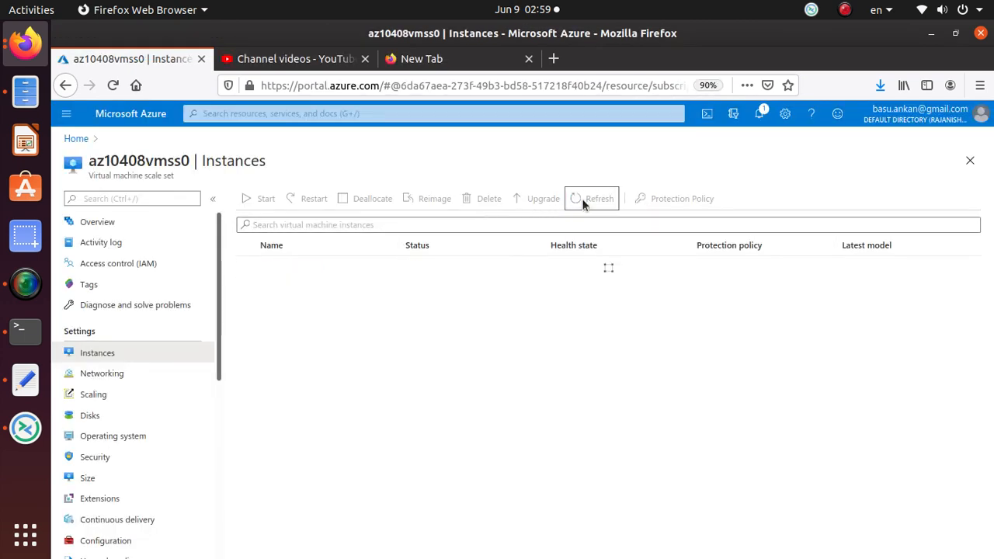
left_click(584, 201)
left_click(584, 200)
key("alt+Tab")
key("alt+Tab")
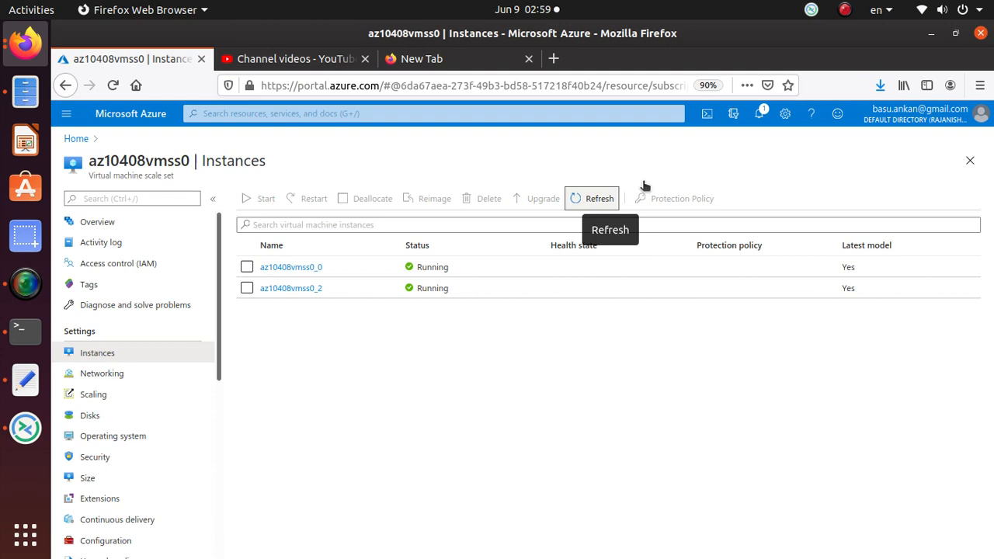
- Check the portal notifications, and refresh the az10408vmss0 instance list again
left_click(761, 115)
left_click(765, 116)
left_click(596, 199)
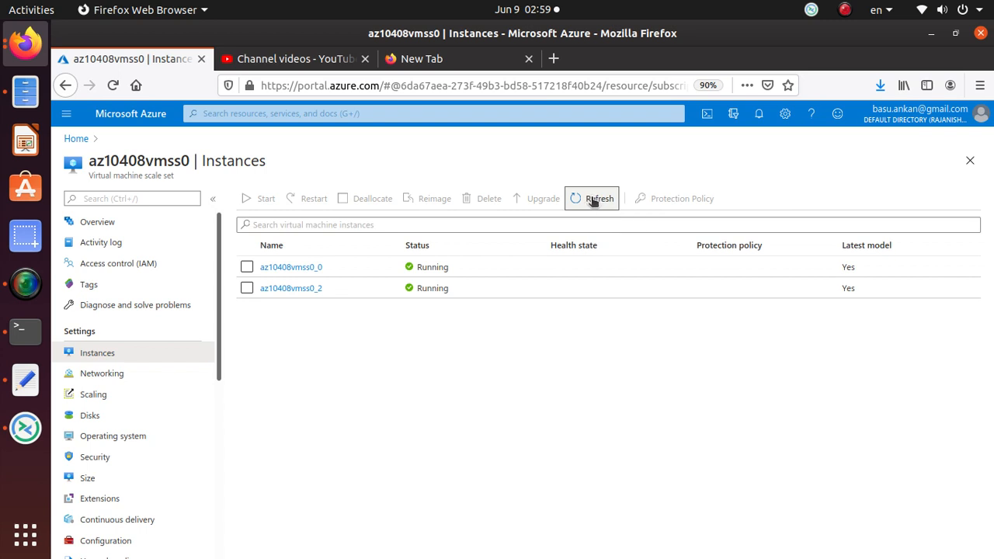
left_click(600, 201)
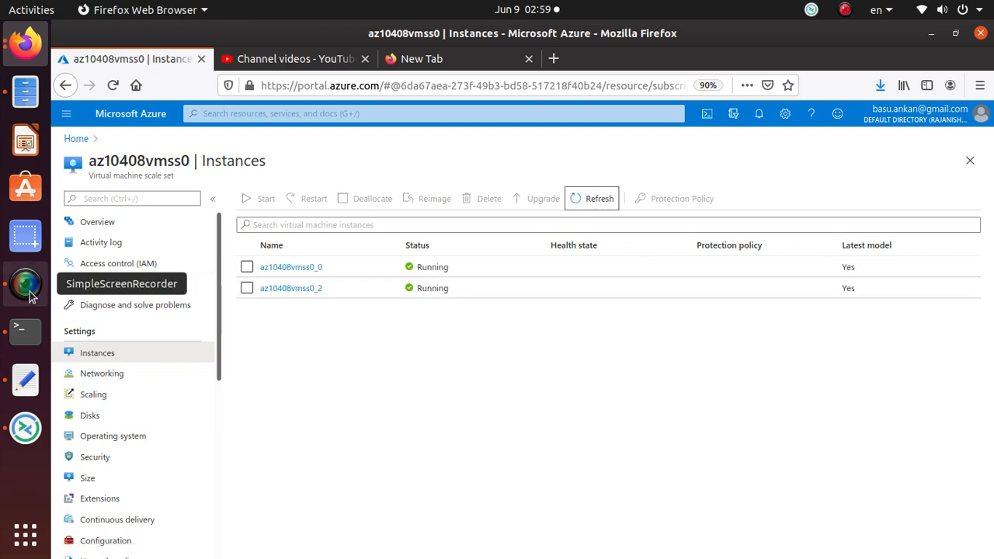
- Read lab steps 17 to 27 and the Clean up resources section to review the remaining disk, extension, script and upgrade tasks
key("alt+Tab")
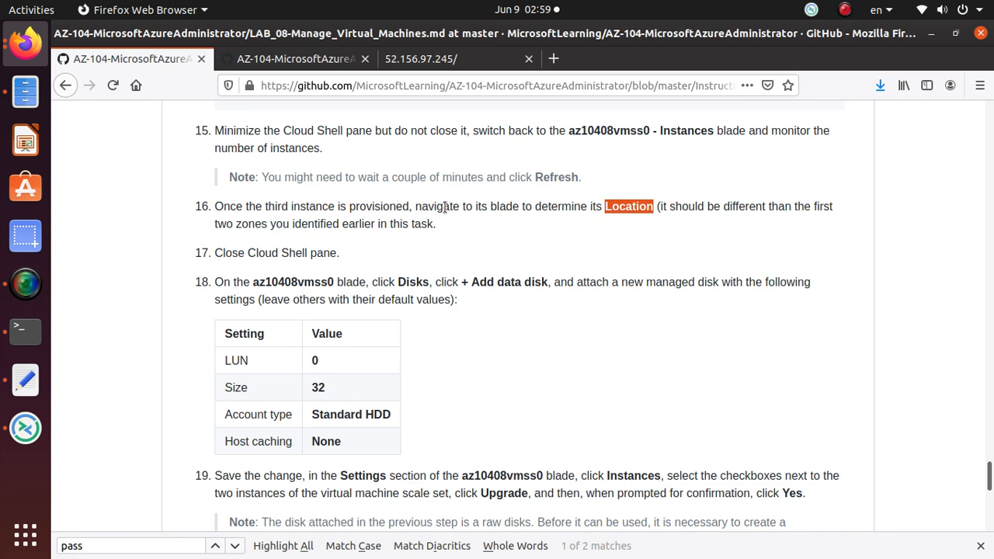
scroll(445, 206, "down", 1)
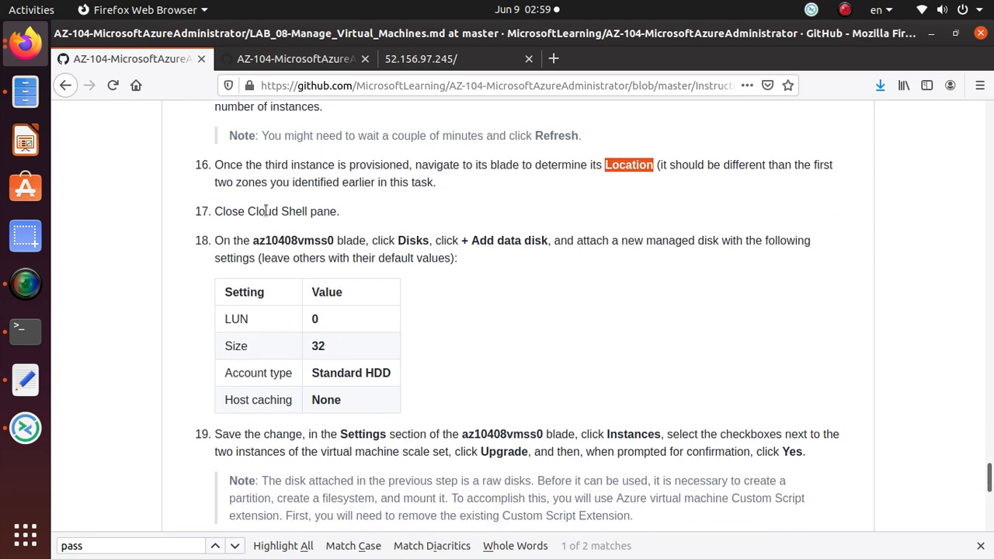
double_click(267, 210)
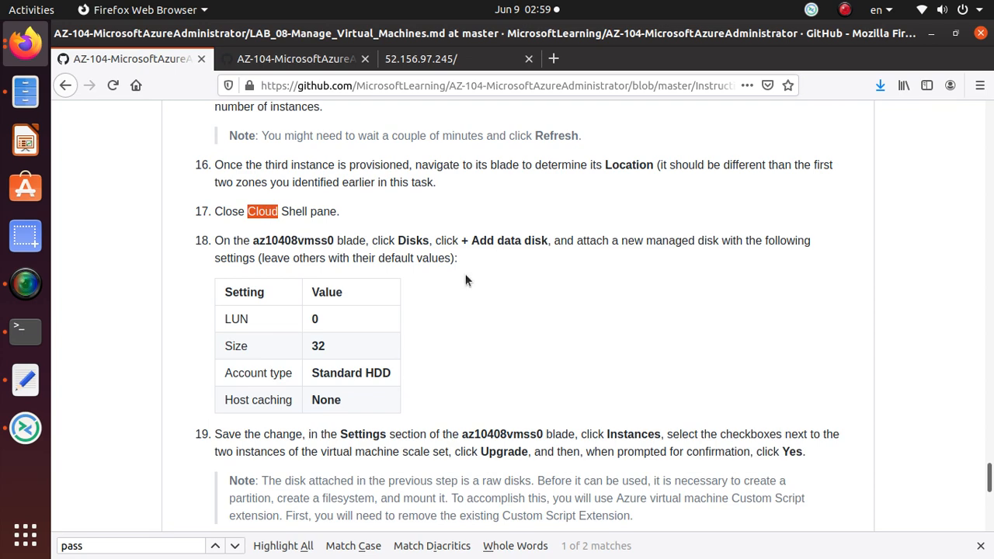
scroll(414, 316, "down", 2)
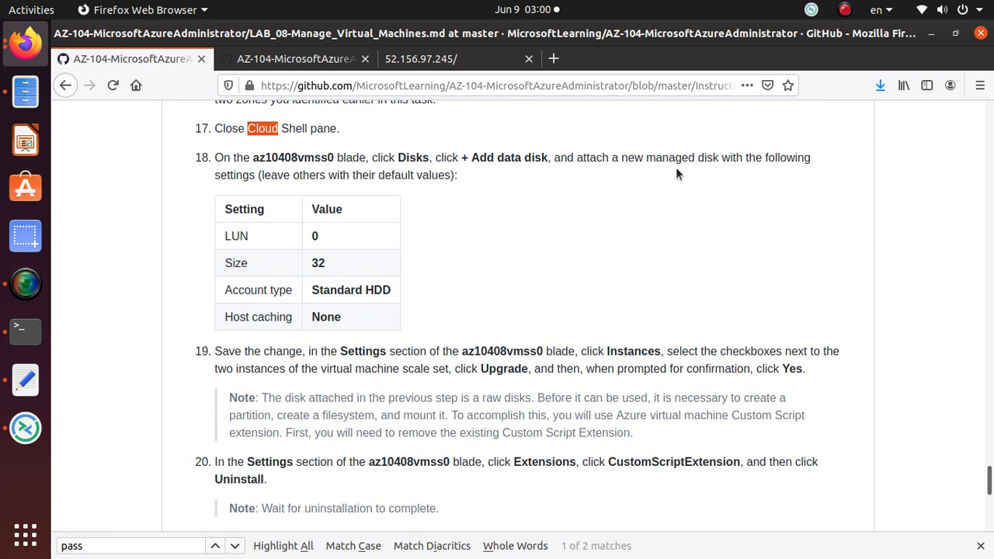
scroll(255, 245, "down", 5)
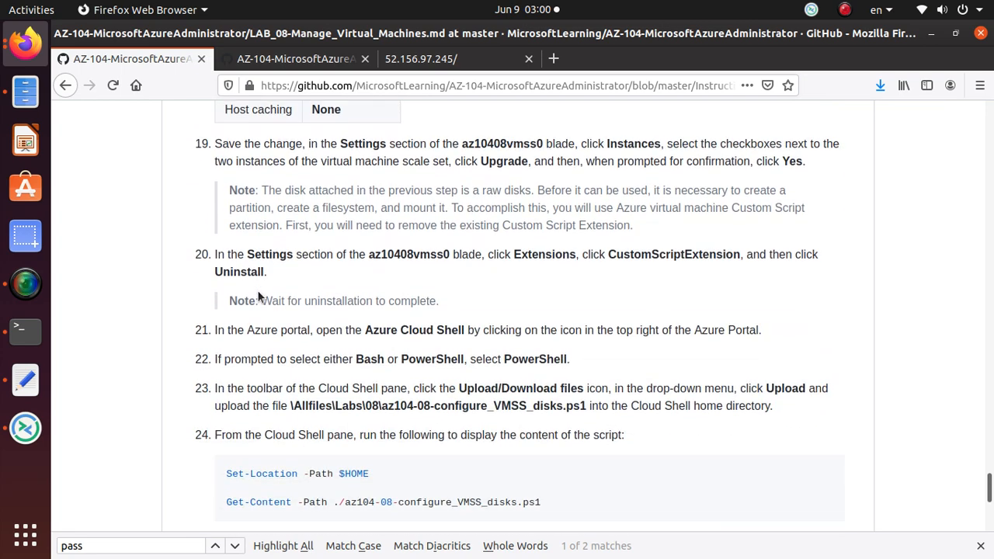
scroll(260, 291, "up", 7)
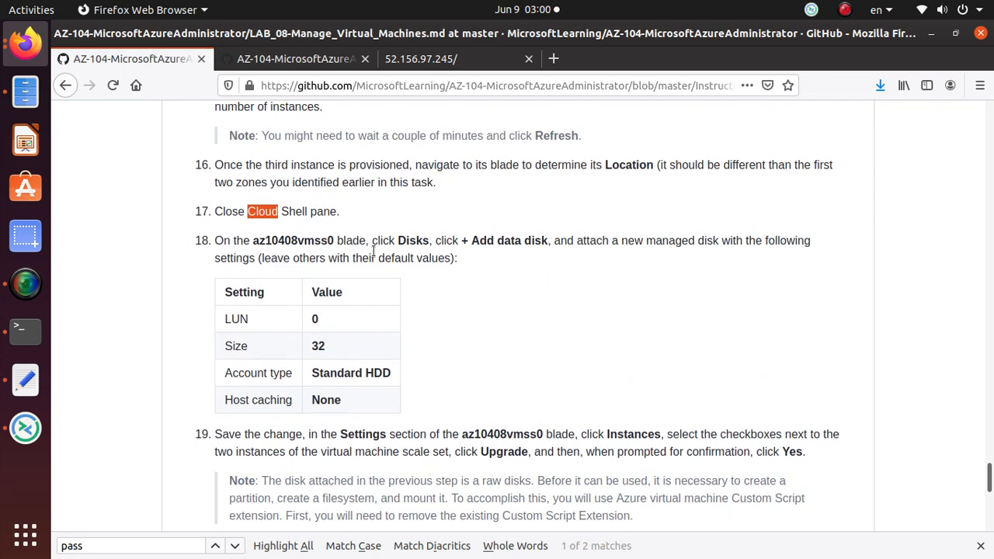
scroll(408, 256, "down", 7)
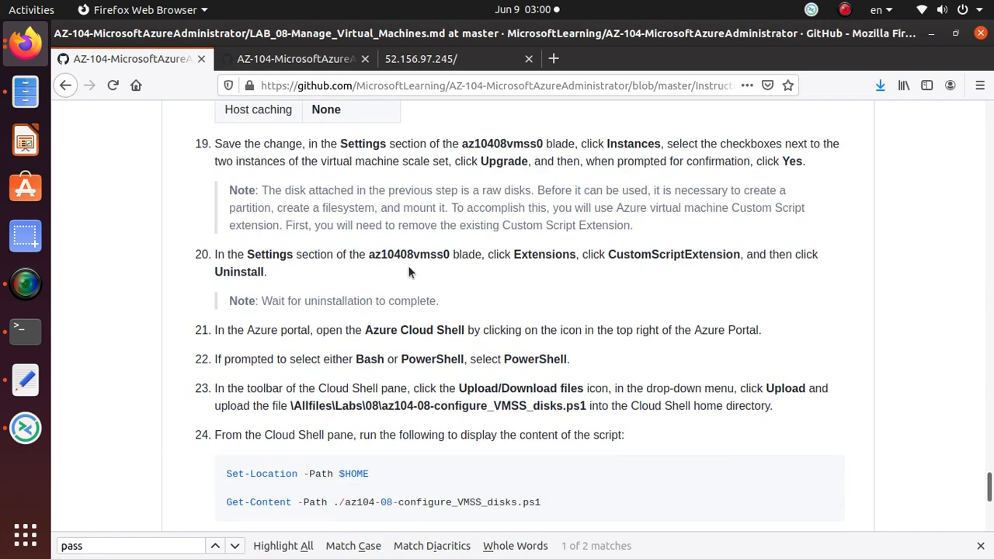
scroll(409, 268, "down", 11)
scroll(409, 266, "up", 6)
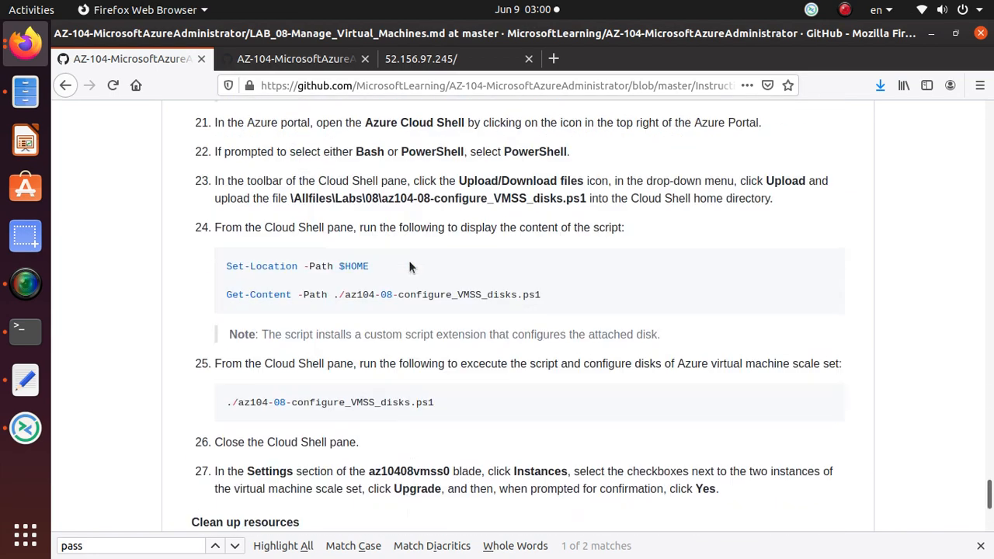
scroll(409, 266, "up", 10)
scroll(410, 252, "down", 7)
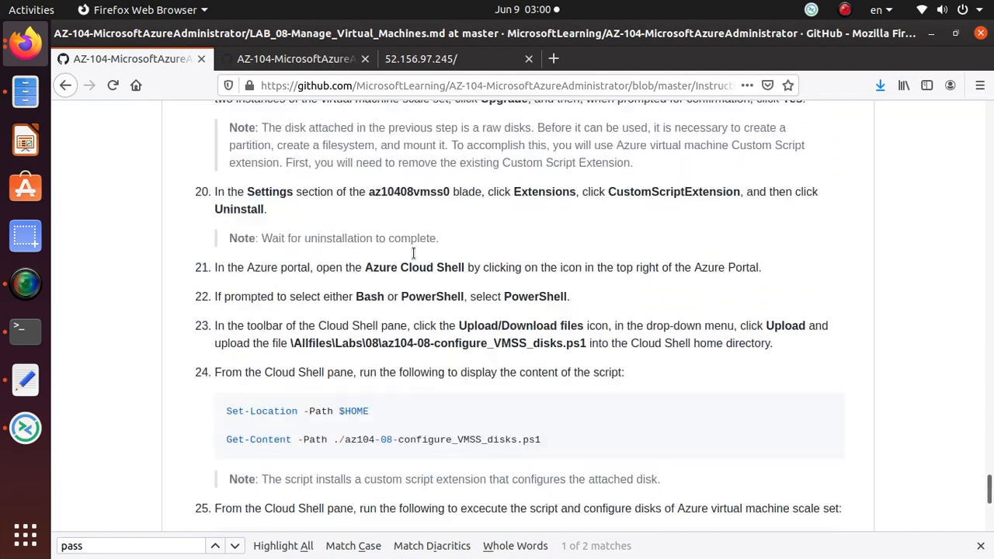
scroll(414, 255, "down", 8)
scroll(414, 255, "down", 3)
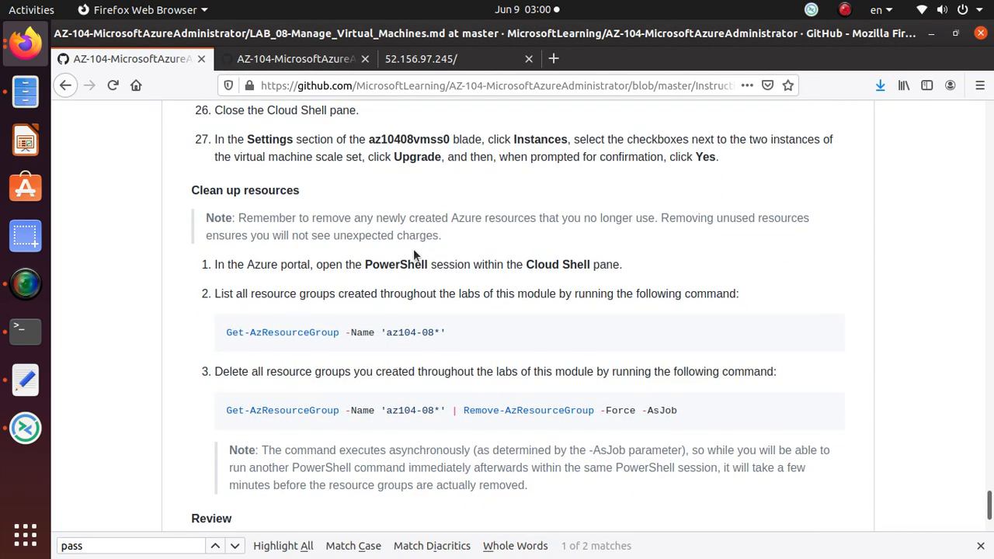
scroll(413, 248, "up", 18)
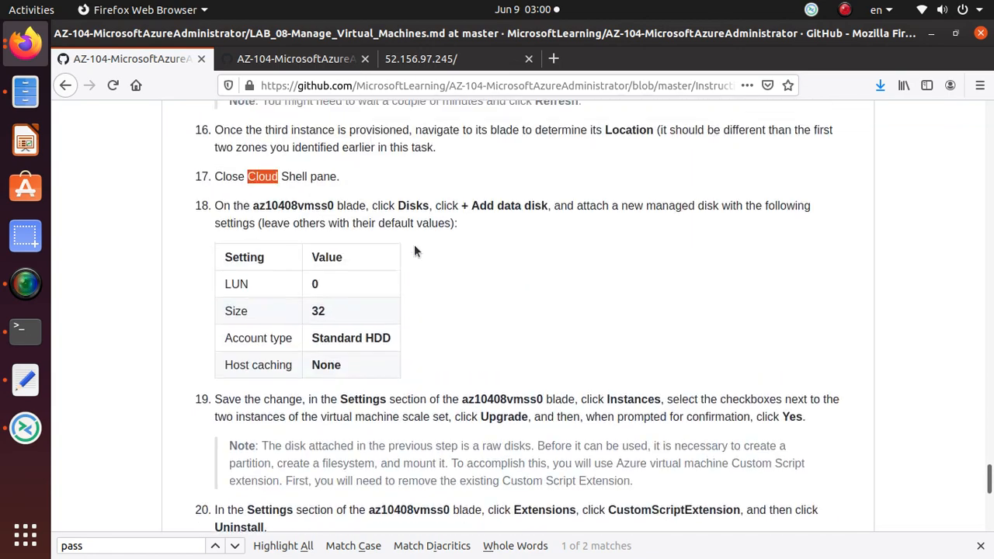
scroll(414, 244, "up", 4)
scroll(414, 246, "down", 15)
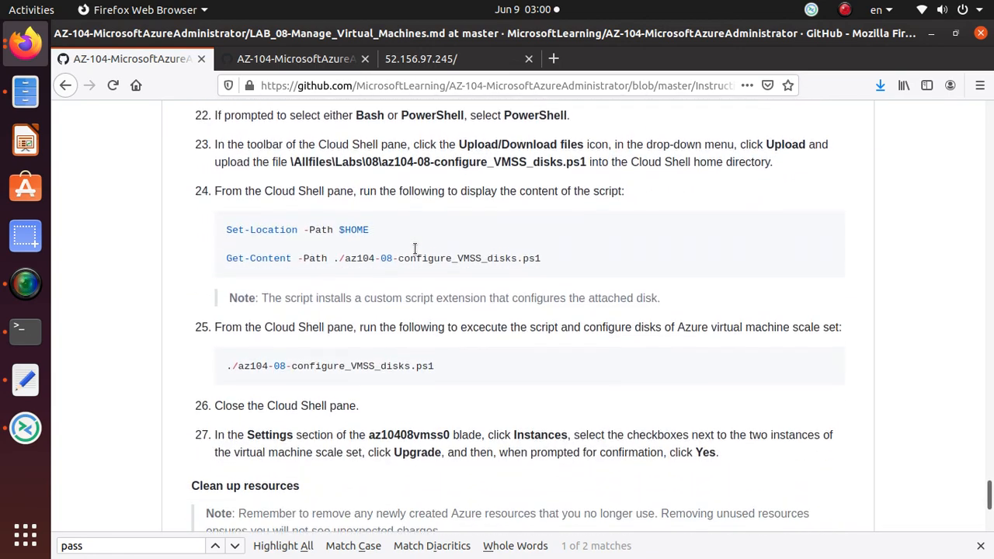
scroll(414, 248, "down", 1)
scroll(414, 248, "up", 1)
scroll(414, 249, "down", 2)
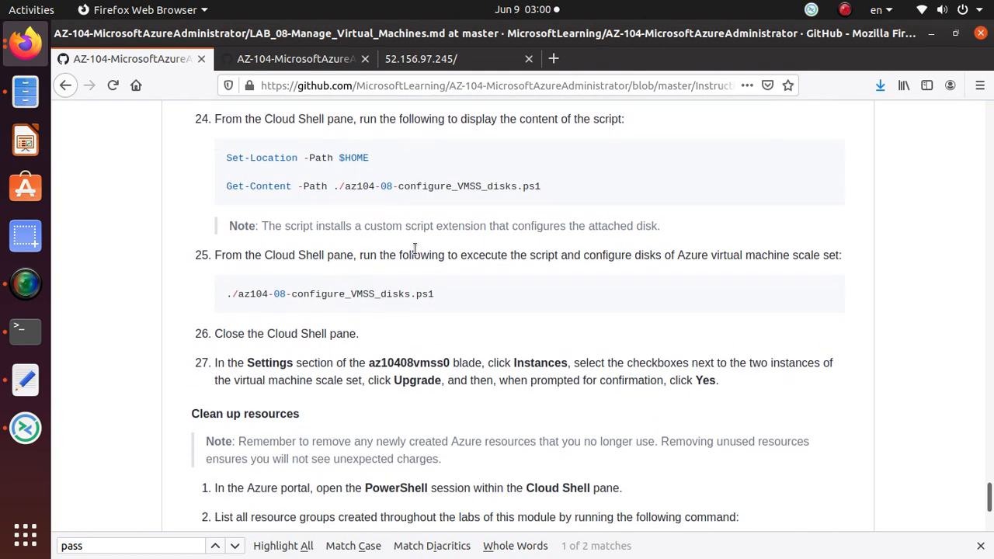
scroll(414, 249, "up", 20)
- Return to the az10408vmss0 instances in the Azure portal, and refresh the list several times to check for a new instance
key("alt+Tab")
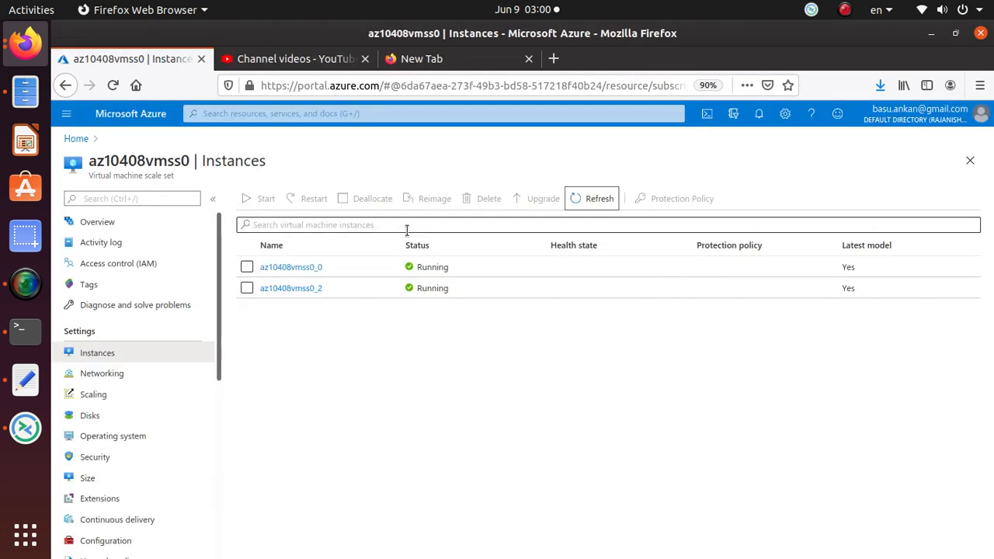
left_click(585, 199)
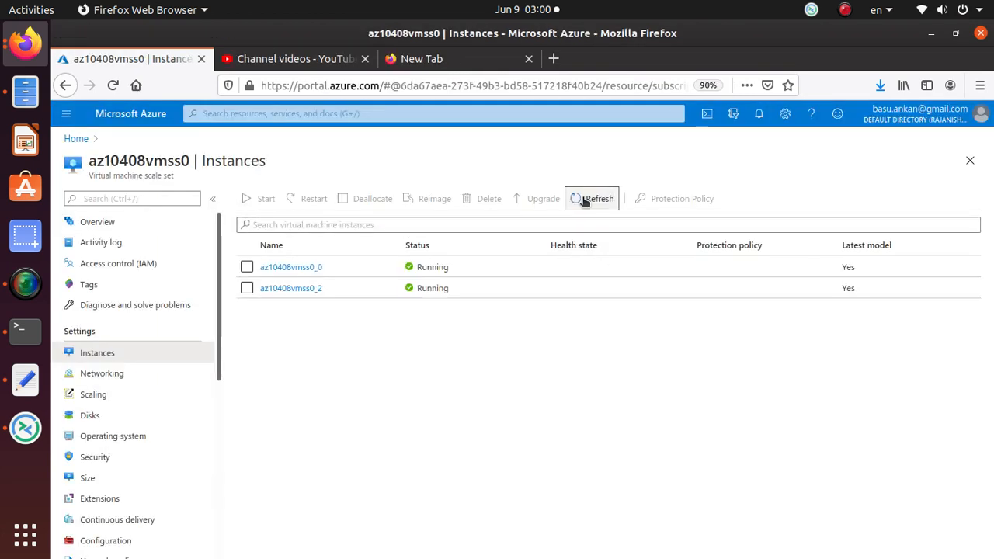
left_click(585, 199)
left_click(585, 199)
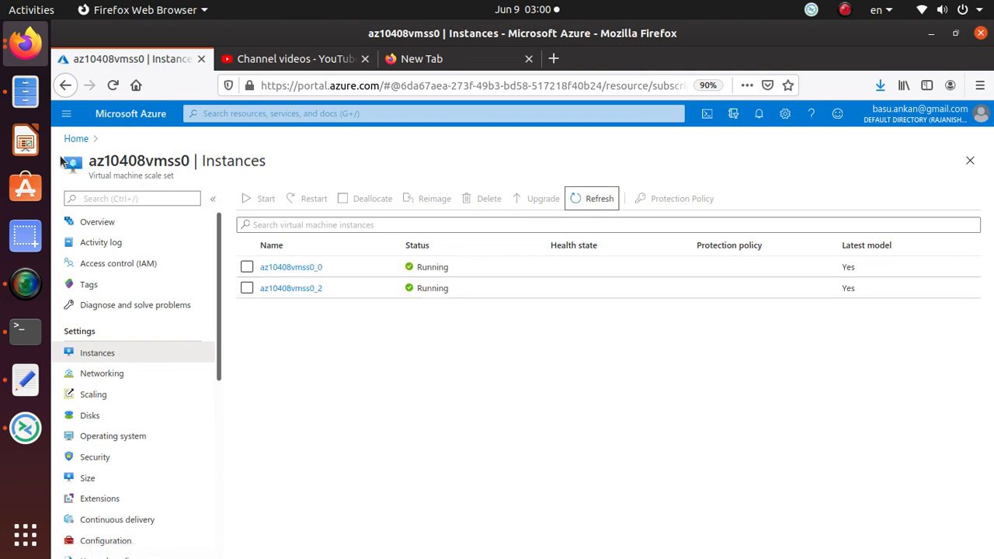
- Open the Azure portal home in a new browser tab, show the resource groups, and open az104-08-rg01
right_click(75, 140)
left_click(129, 153)
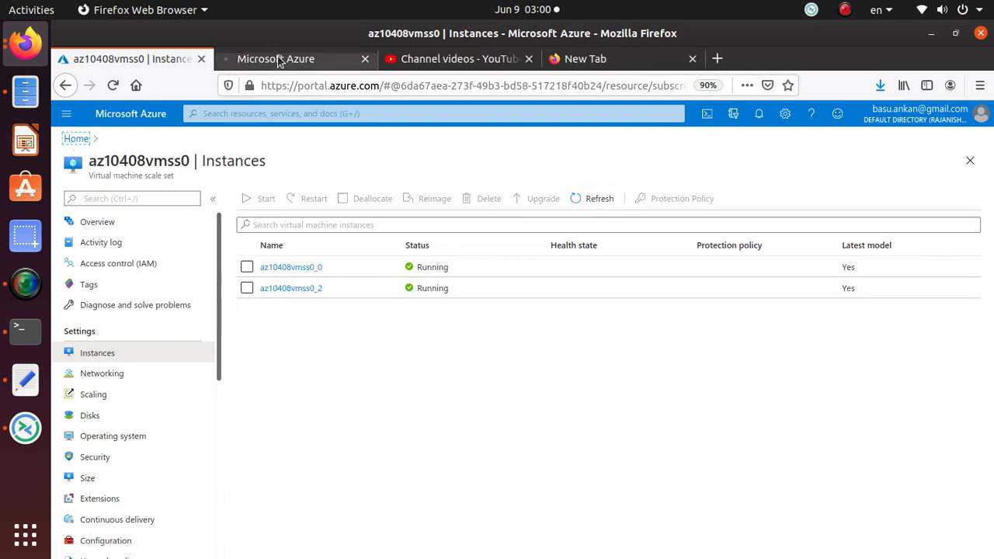
left_click(277, 55)
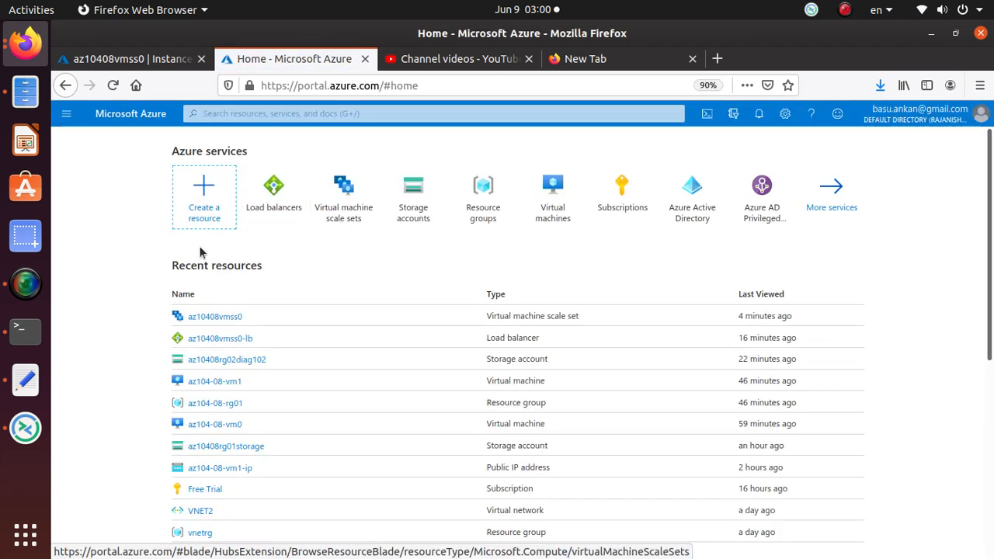
left_click(471, 222)
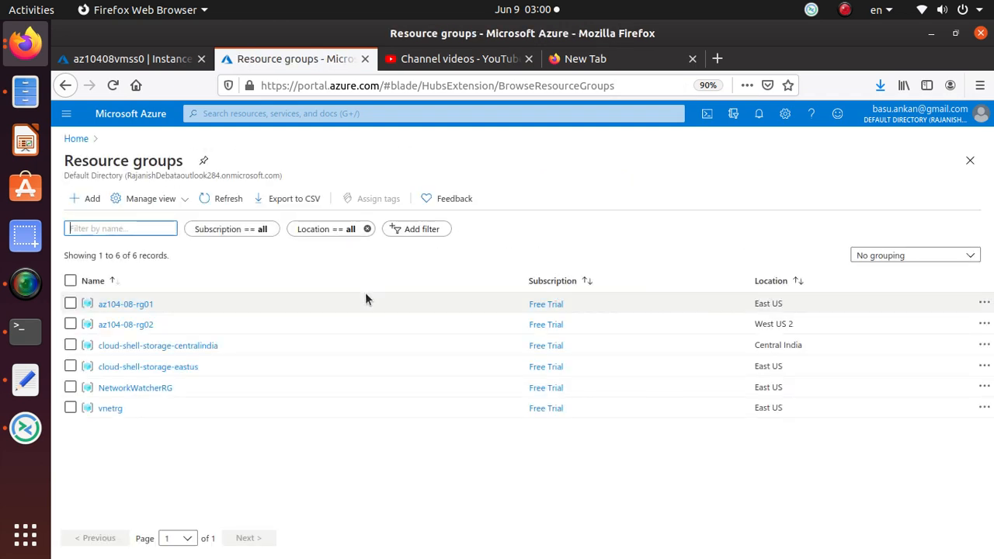
left_click(128, 304)
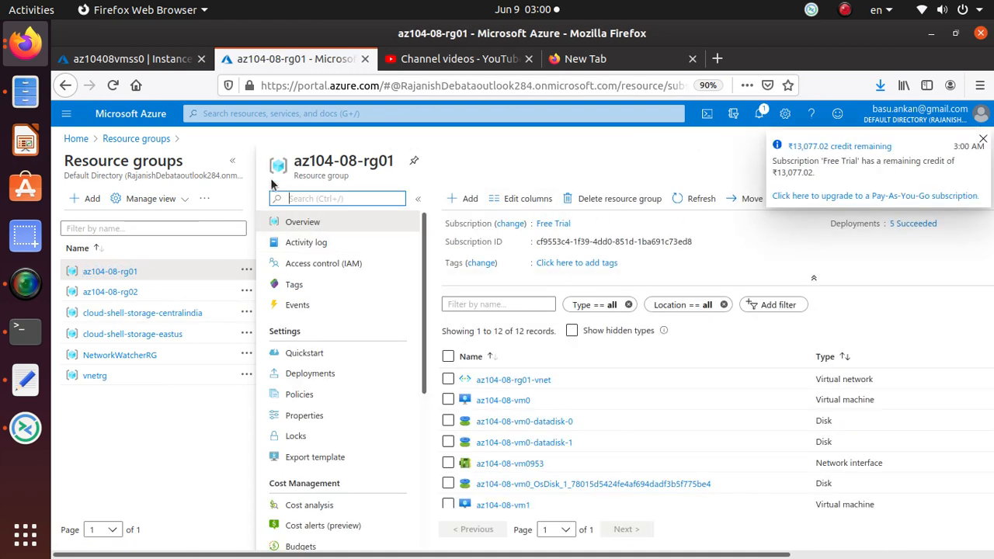
left_click(982, 140)
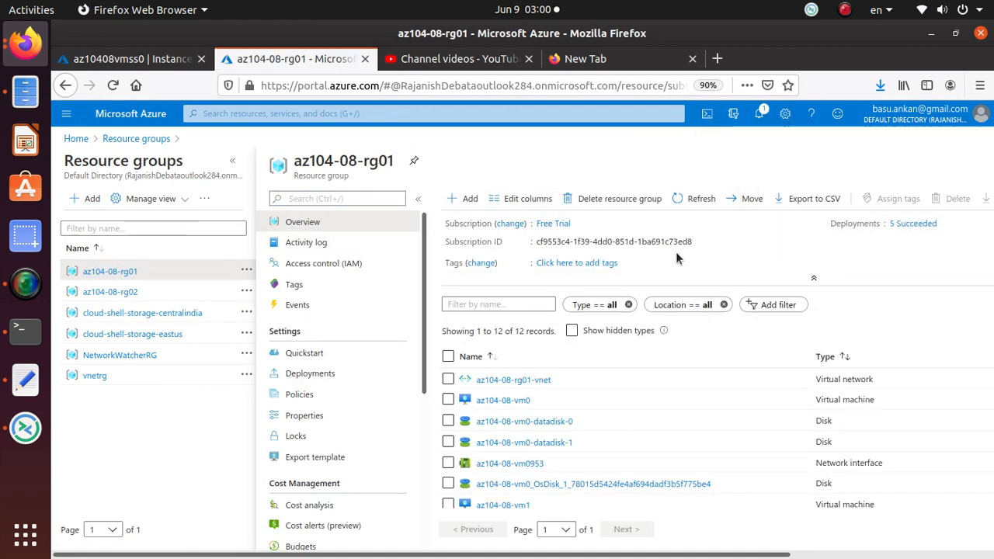
- Delete the resource group az104-08-rg01, confirming with its name after reviewing the affected resources, and return to the az10408vmss0 instances
left_click(629, 200)
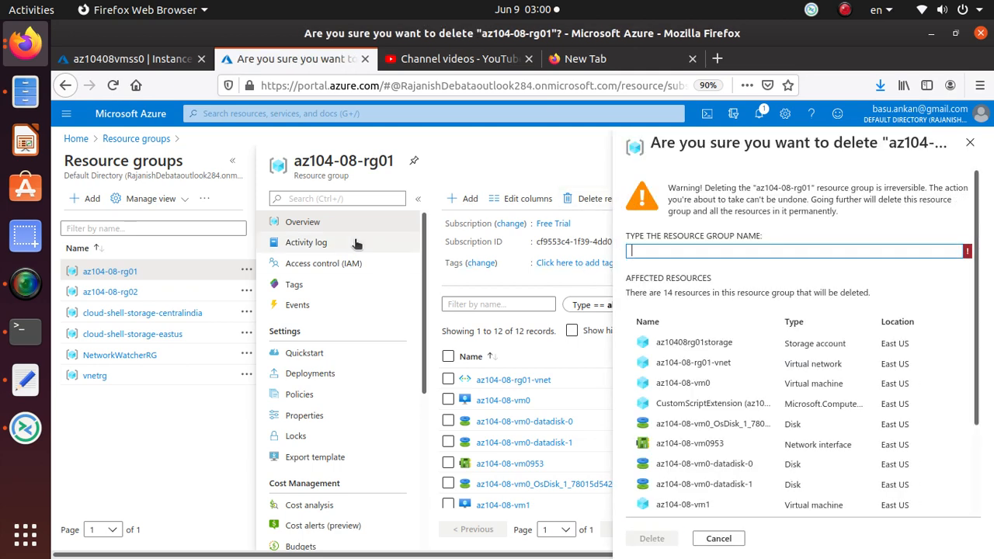
left_click_drag(399, 162, 299, 155)
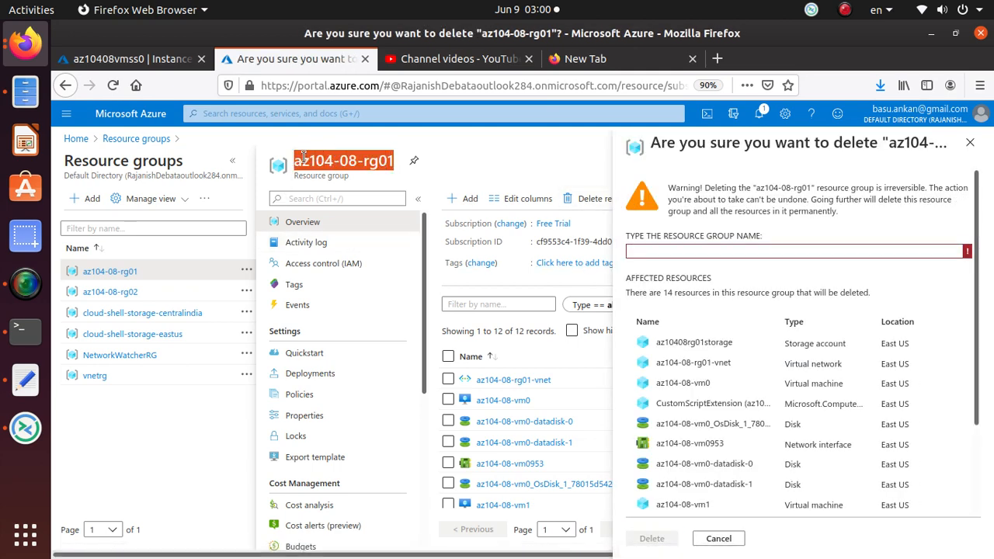
right_click(304, 159)
left_click(334, 165)
left_click(657, 256)
right_click(657, 256)
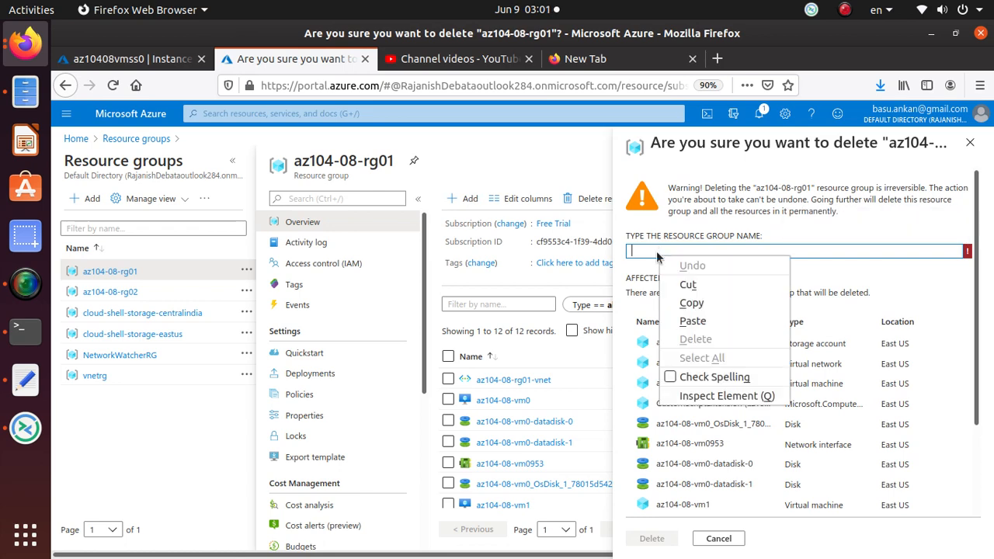
left_click(693, 321)
scroll(558, 445, "down", 2)
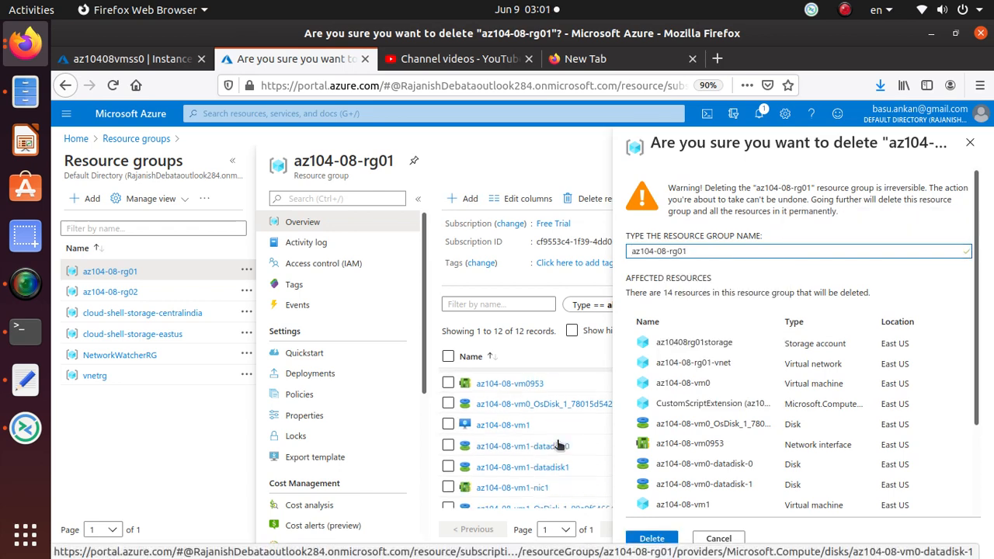
scroll(539, 428, "up", 2)
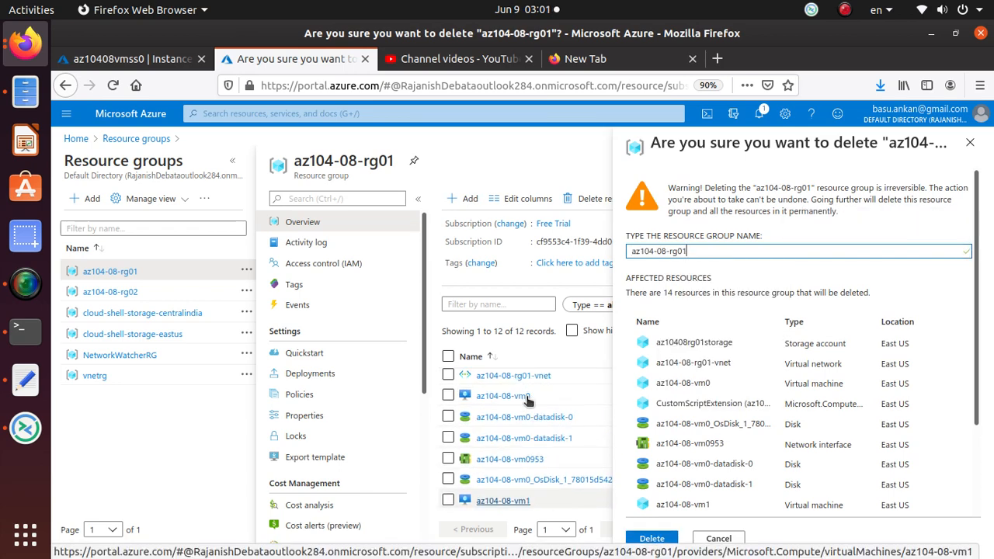
scroll(721, 443, "down", 3)
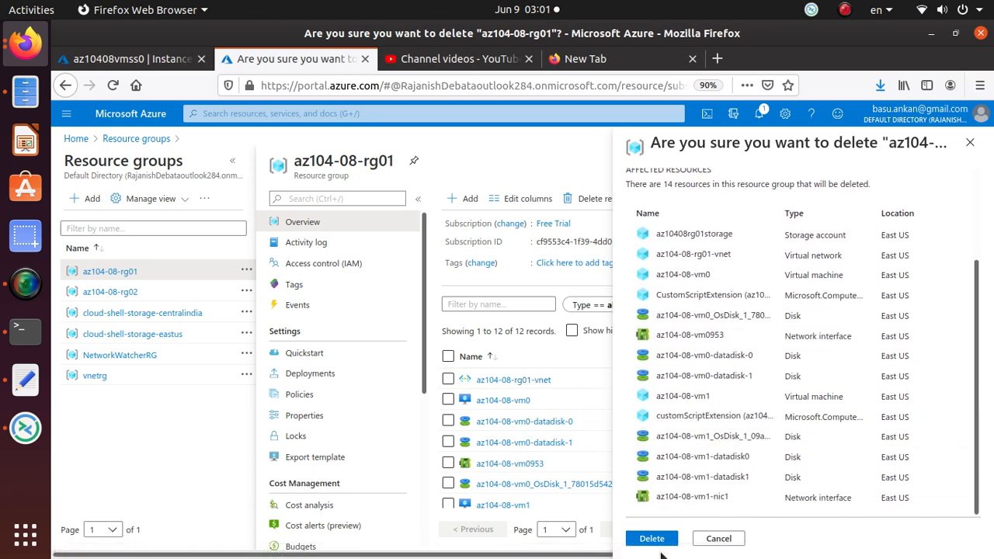
left_click(658, 539)
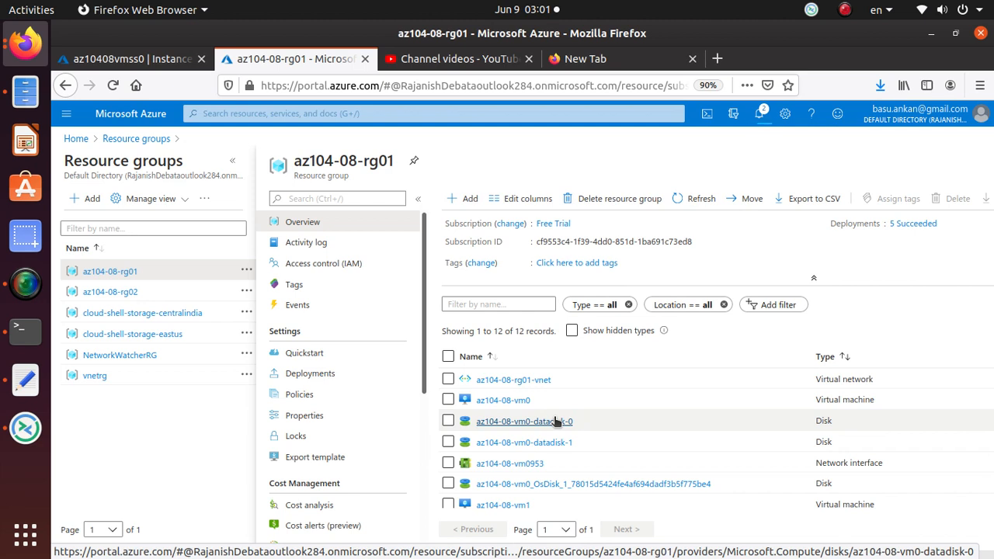
left_click(132, 59)
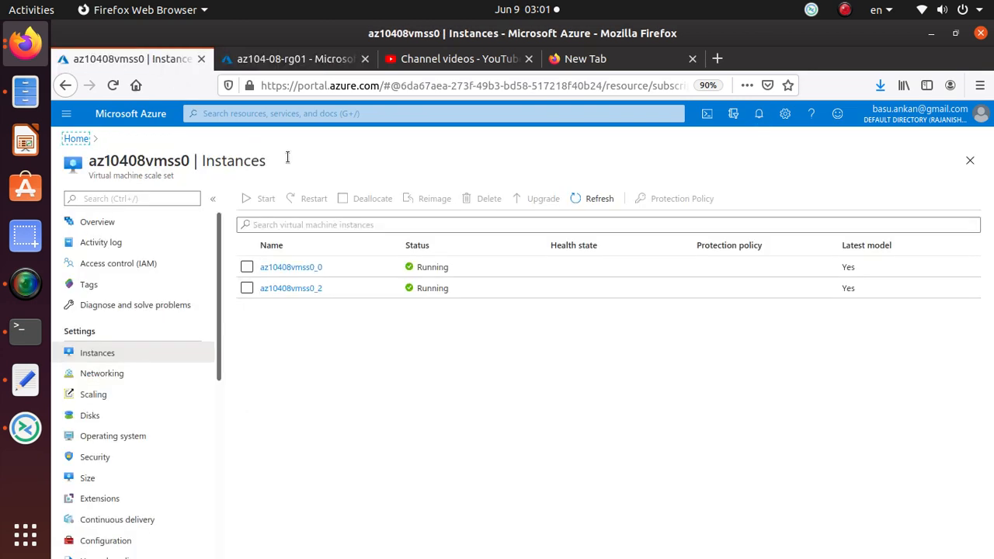
- Refresh the az10408vmss0 instance list and reopen the Cloud Shell pane to check the running request loop, staying on the page
left_click(596, 200)
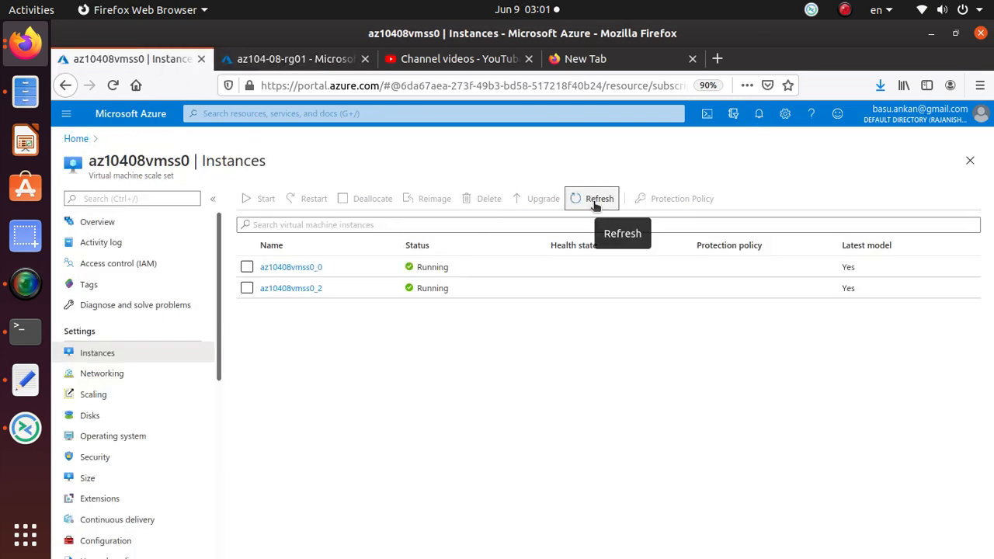
left_click(597, 200)
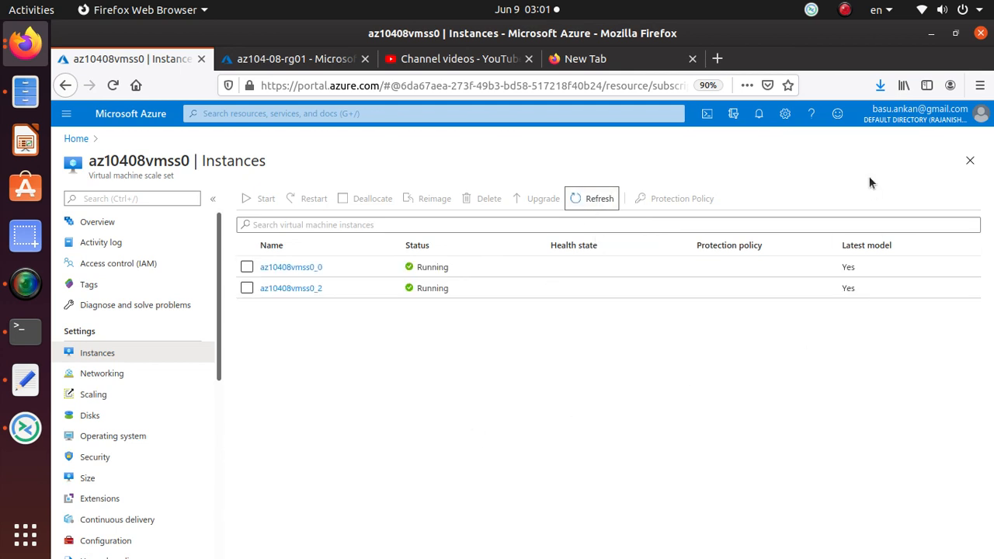
left_click(710, 115)
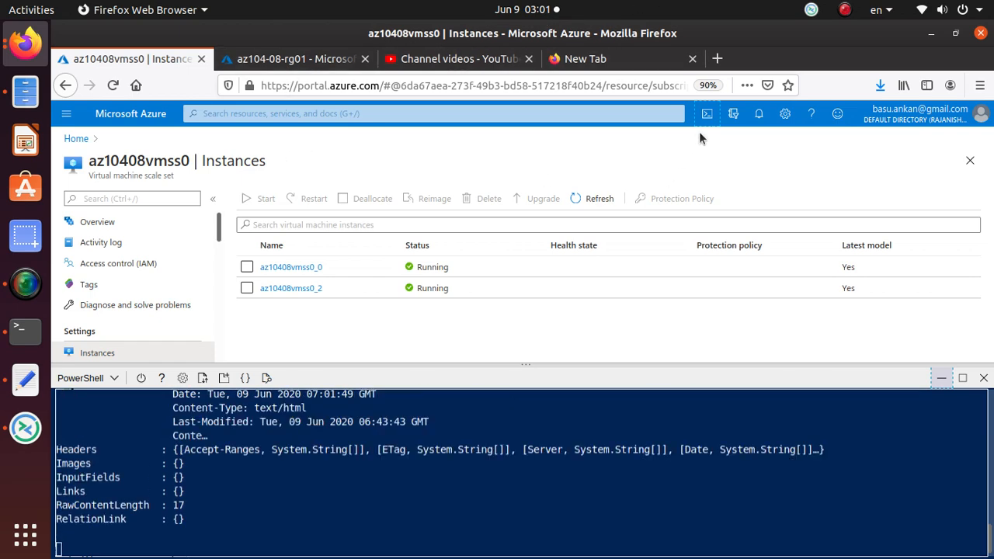
left_click(114, 86)
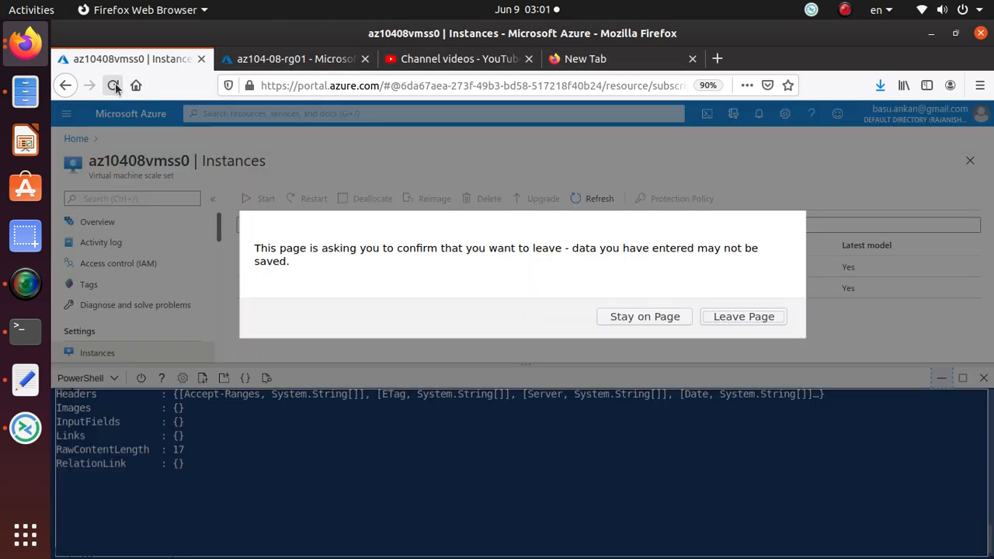
left_click(681, 317)
left_click(599, 198)
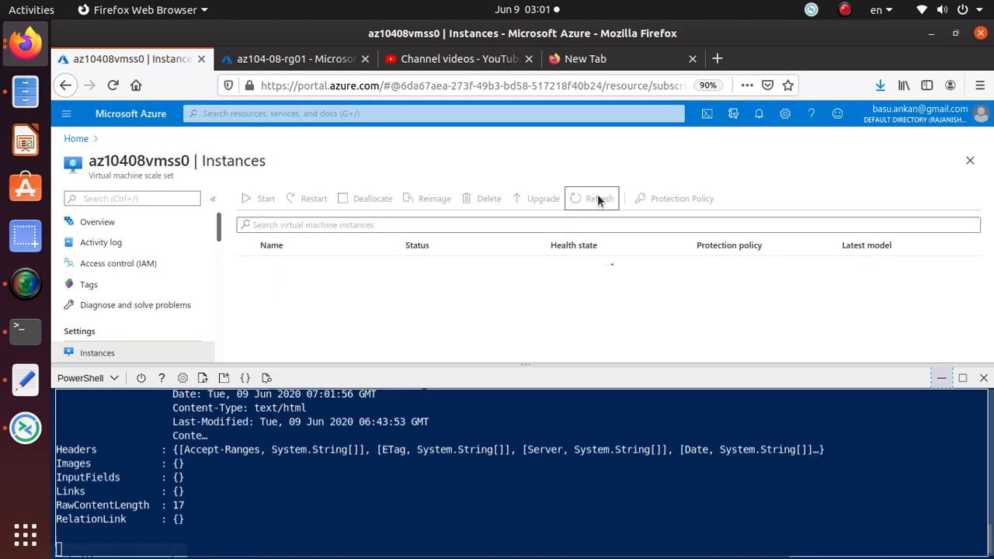
- Review the lab's autoscale rule, instance limits and Cloud Shell instructions, and read step 18 on attaching a data disk to az10408vmss0
left_click(314, 60)
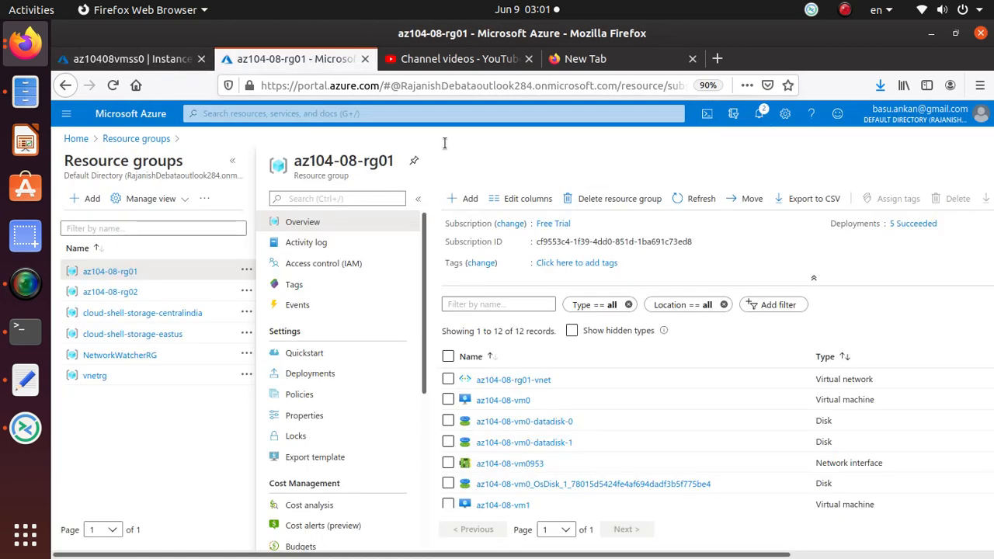
key("alt+Tab")
scroll(350, 353, "up", 2)
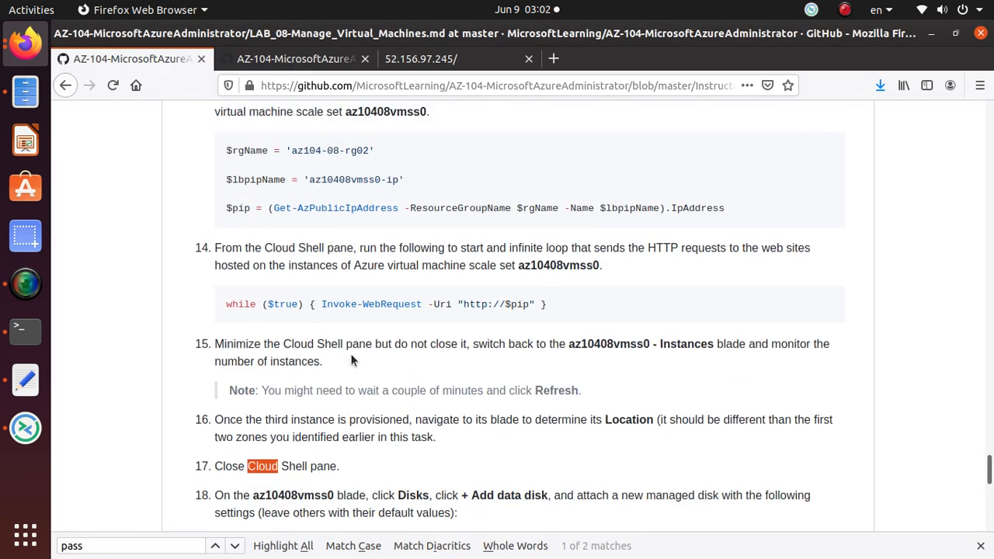
scroll(358, 333, "up", 10)
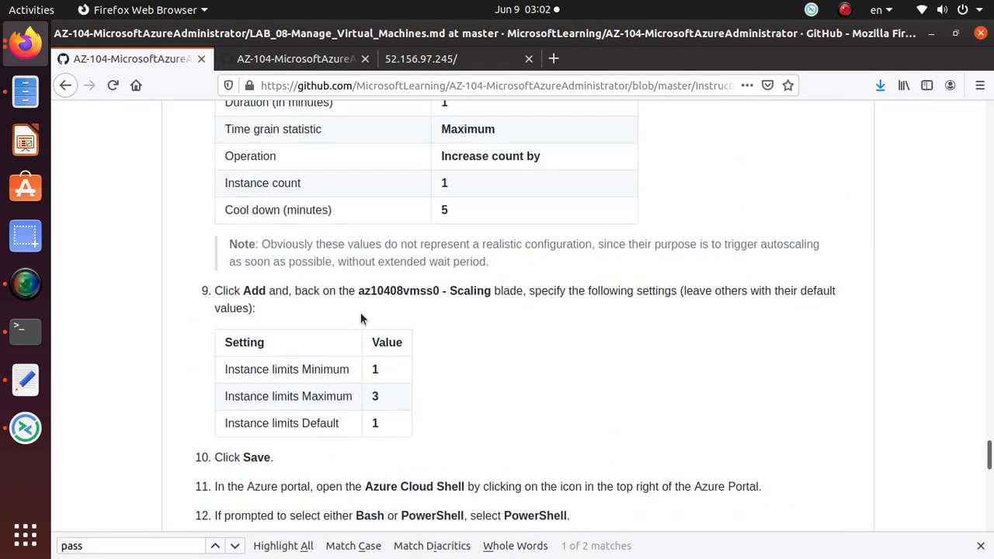
scroll(361, 317, "up", 13)
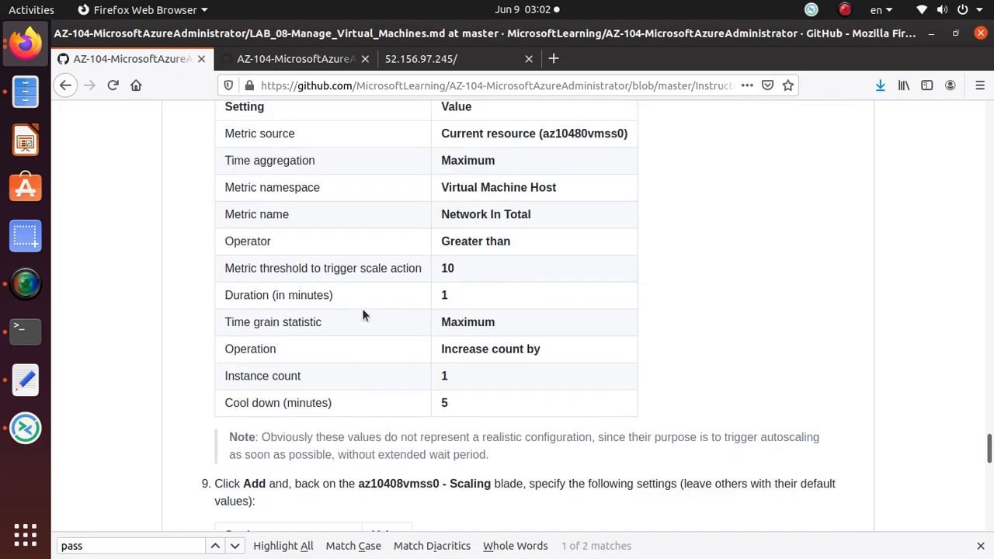
scroll(362, 308, "down", 20)
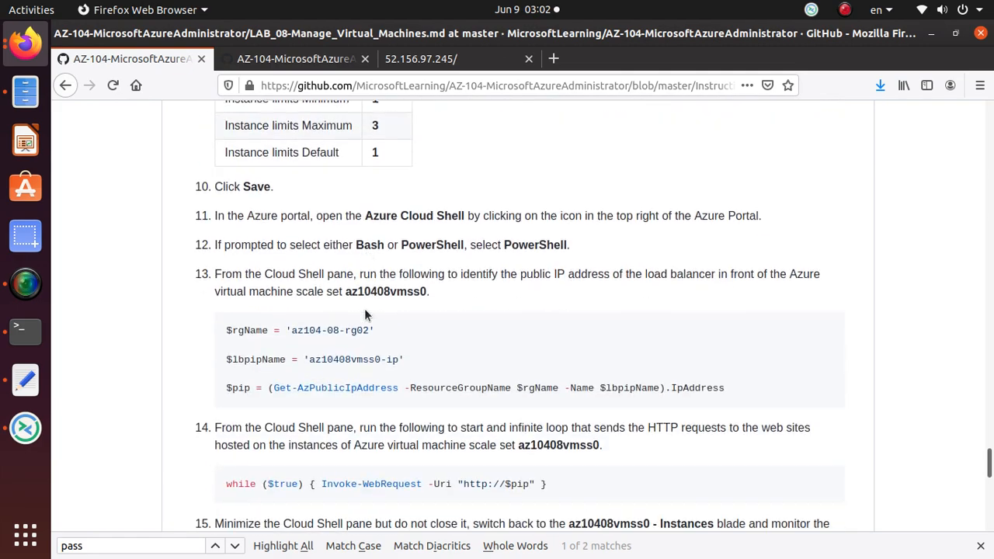
scroll(440, 224, "down", 3)
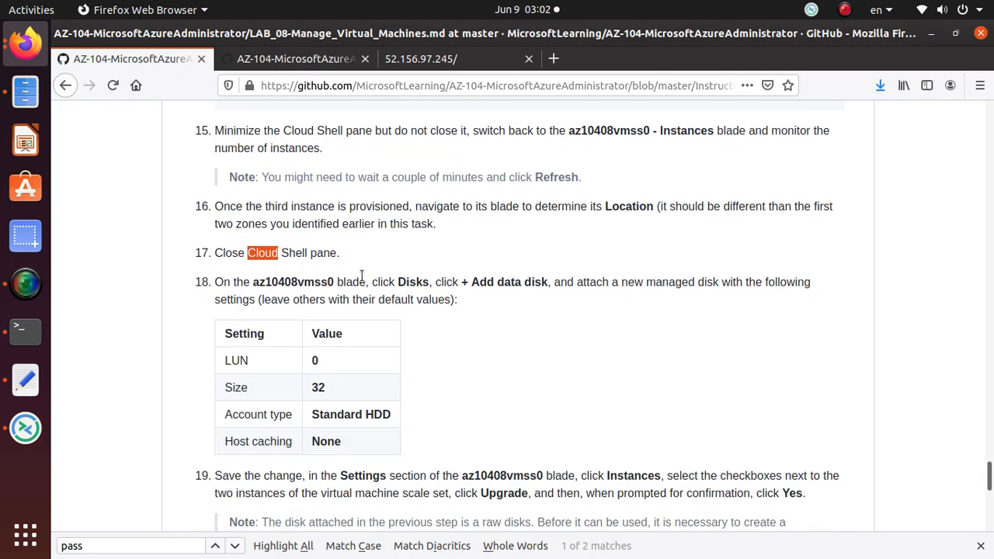
scroll(386, 312, "down", 2)
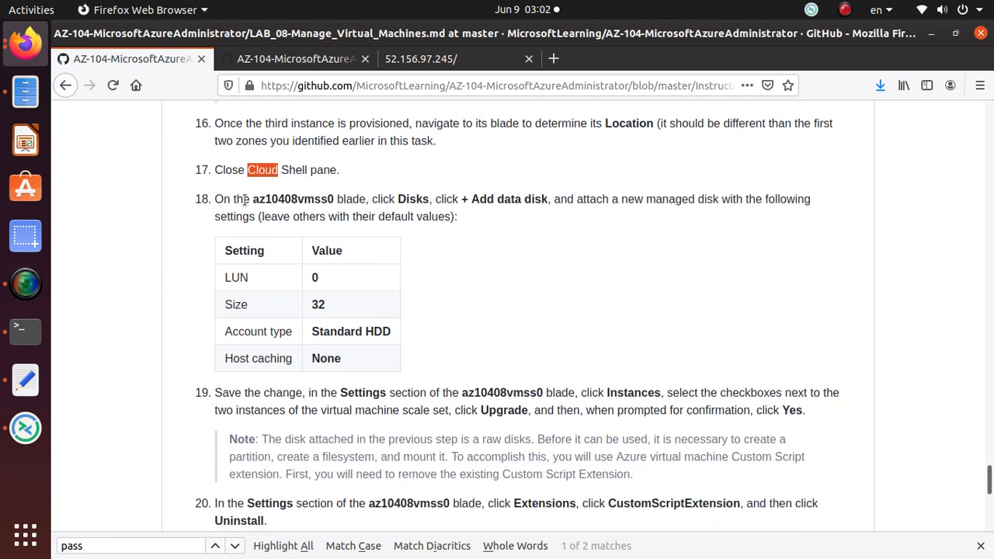
left_click_drag(253, 199, 341, 203)
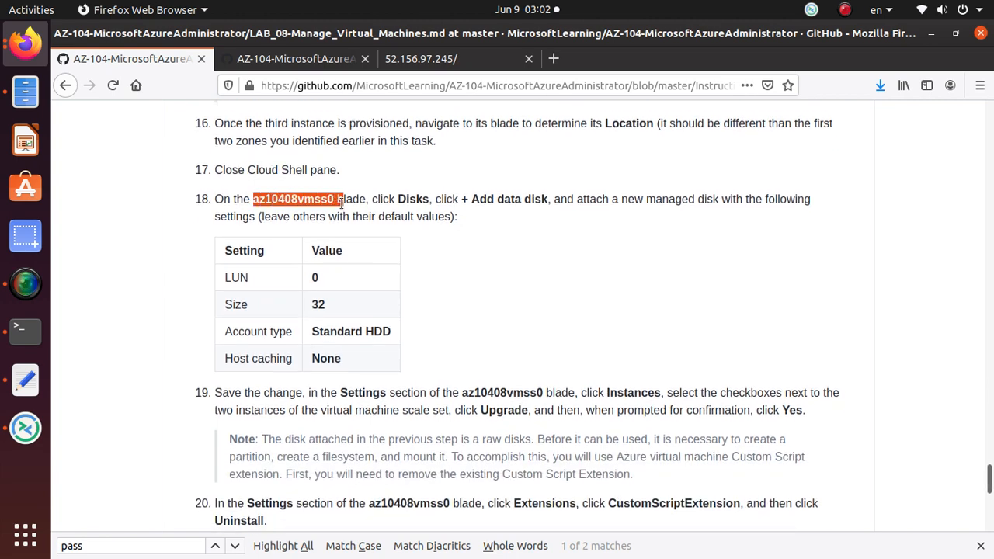
left_click(409, 198)
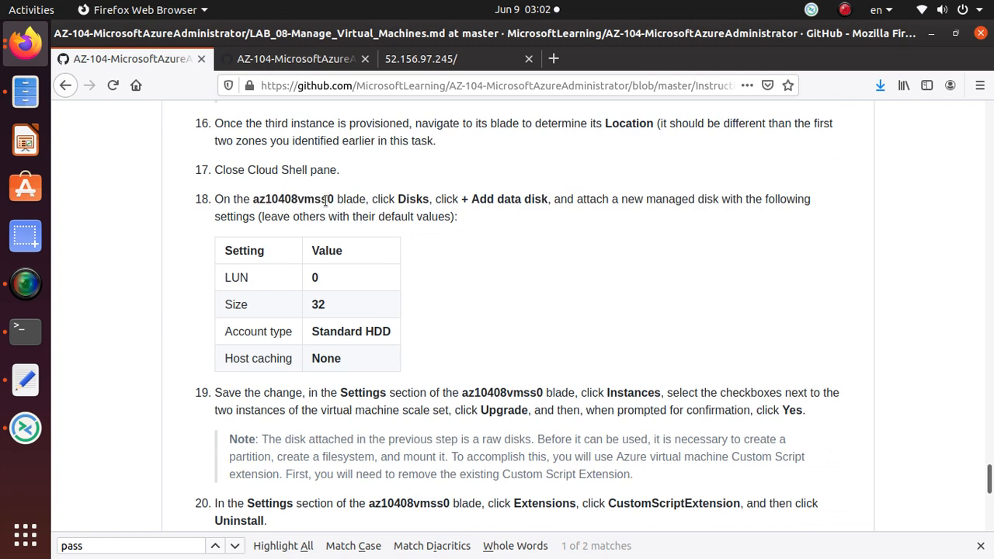
double_click(298, 198)
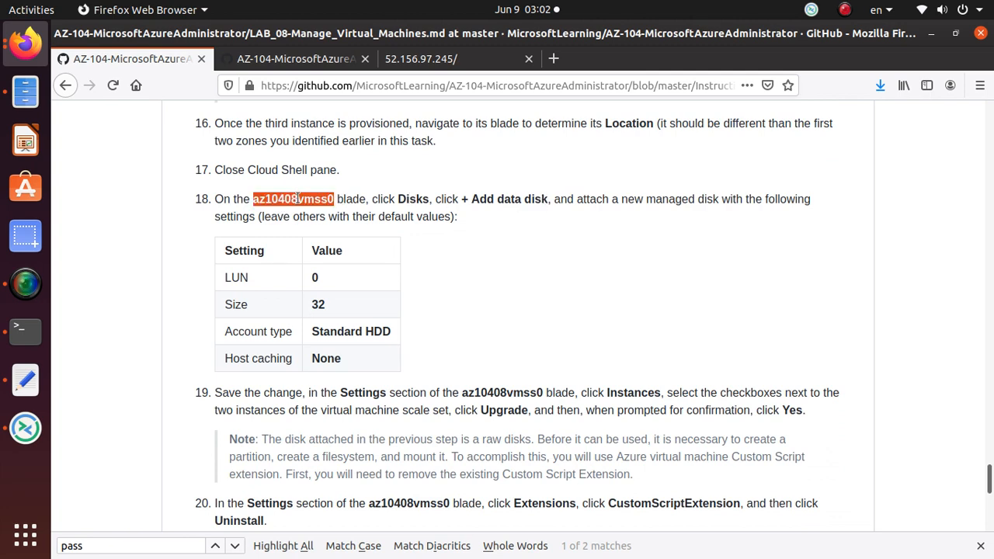
- Return to the az10408vmss0 instances in the Azure portal and refresh the list again
key("alt+Tab")
key("alt+Tab")
key("alt+Tab")
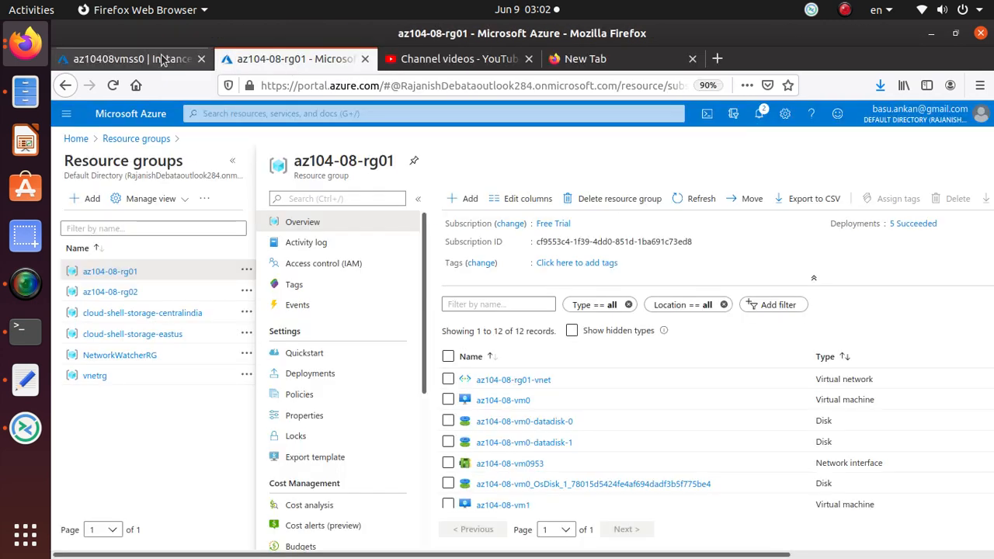
left_click(144, 59)
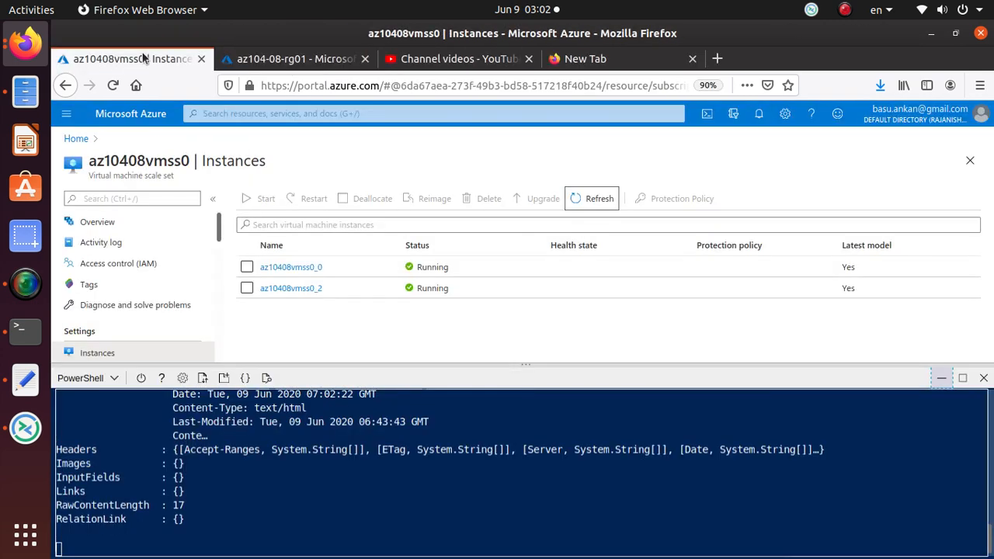
left_click(586, 199)
- In the portal tab showing az104-08-rg01, open the virtual machine scale set az10408vmss0 and show its disks
left_click(307, 59)
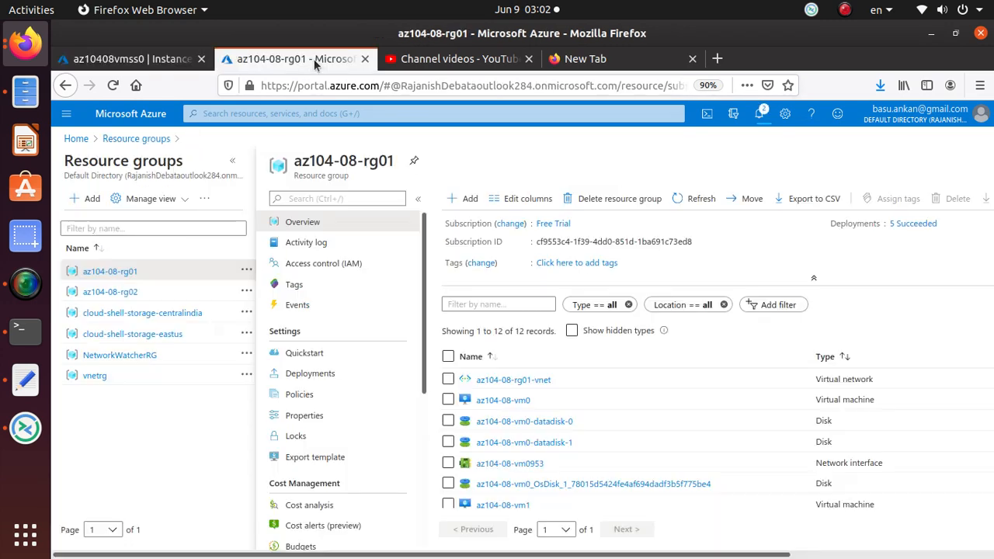
left_click(222, 114)
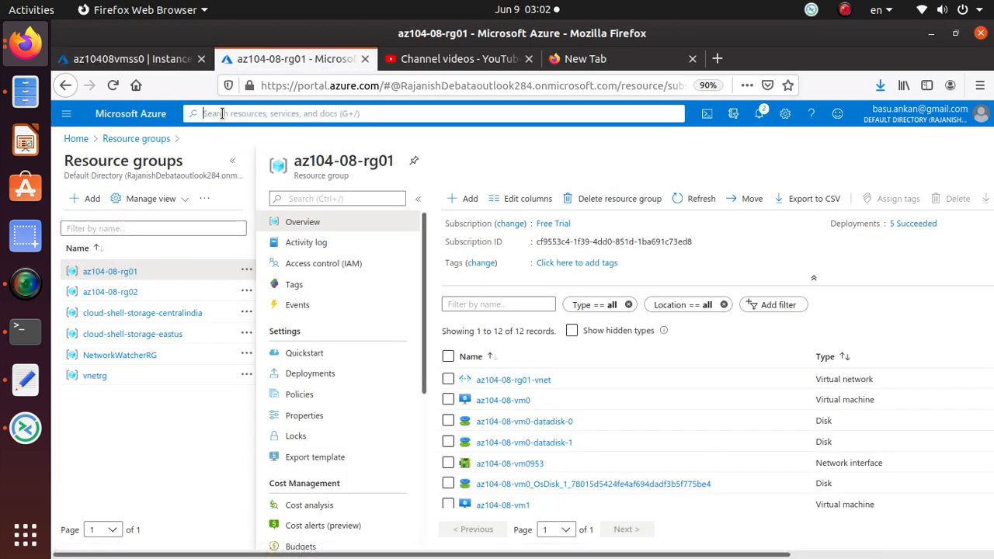
left_click(334, 309)
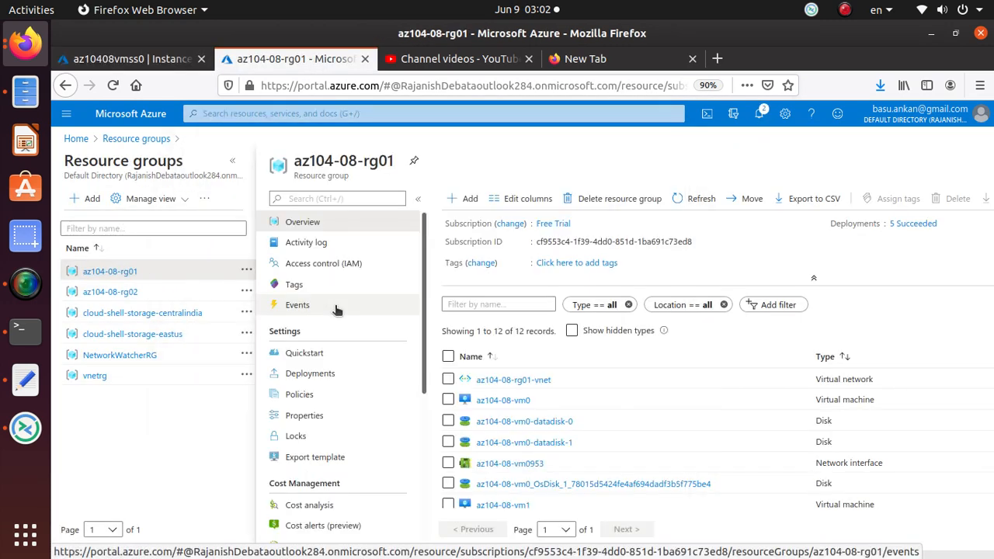
key("alt+Tab")
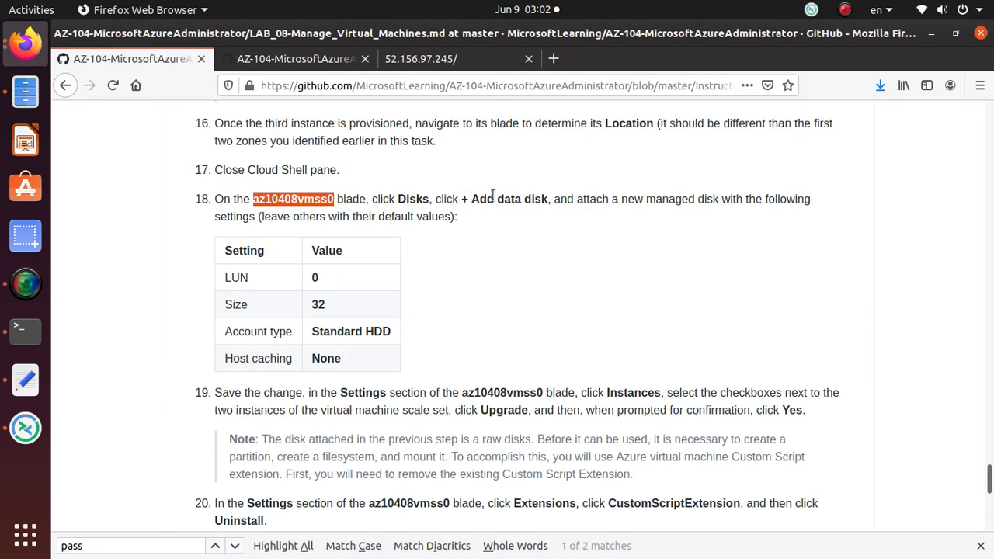
key("alt+Tab")
left_click(133, 309)
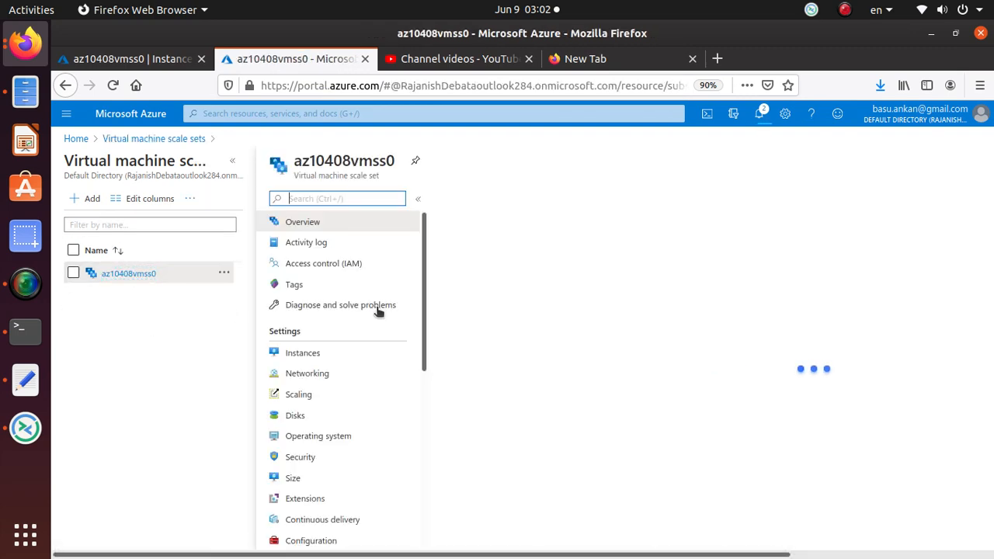
left_click(295, 416)
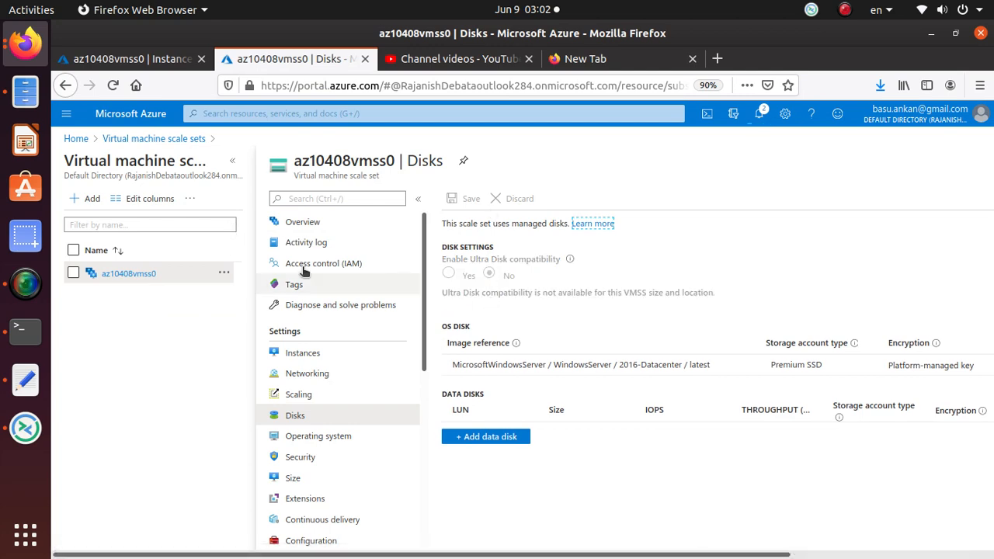
- Add a data disk to az10408vmss0 with LUN 0, size 32, Standard HDD storage and host caching None, following the lab's settings
left_click(487, 441)
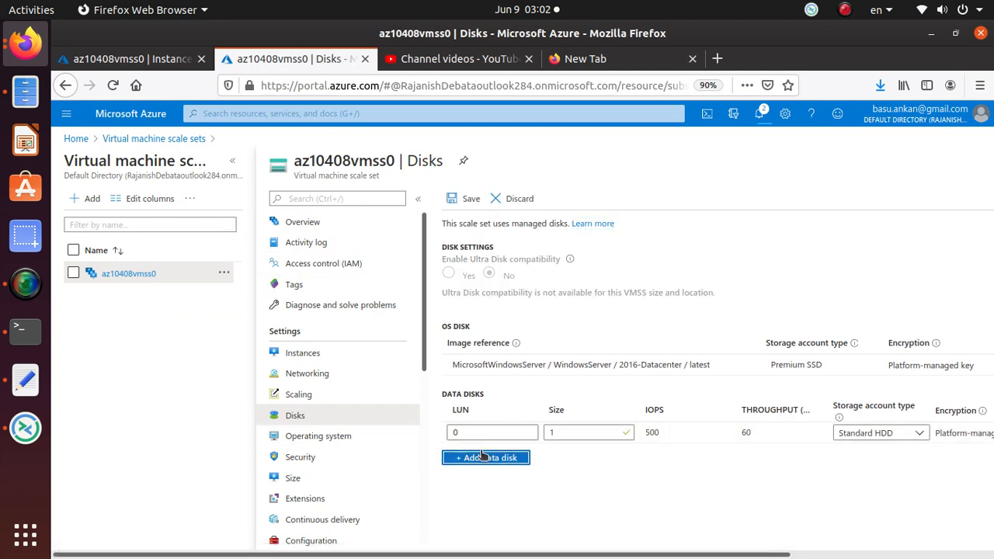
key("alt+Tab")
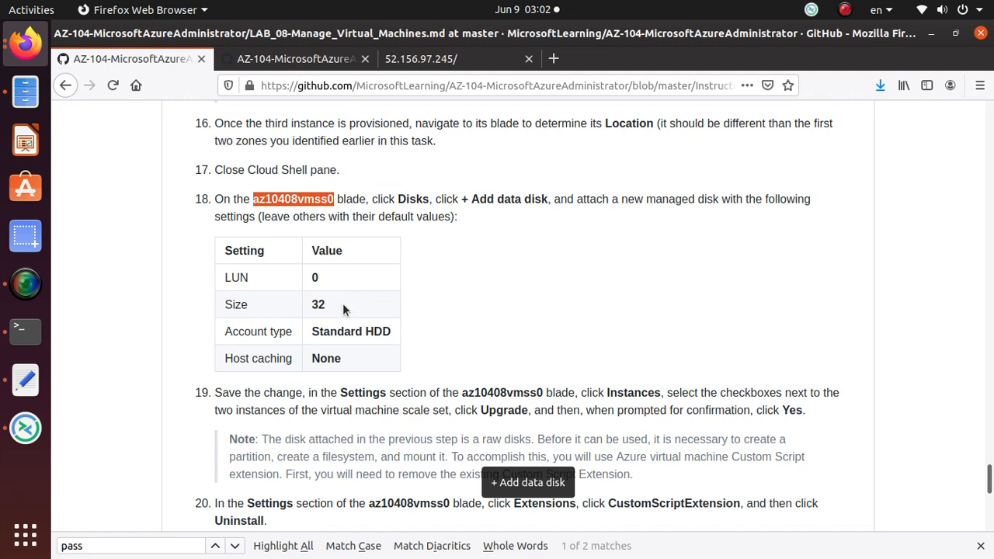
key("alt+Tab")
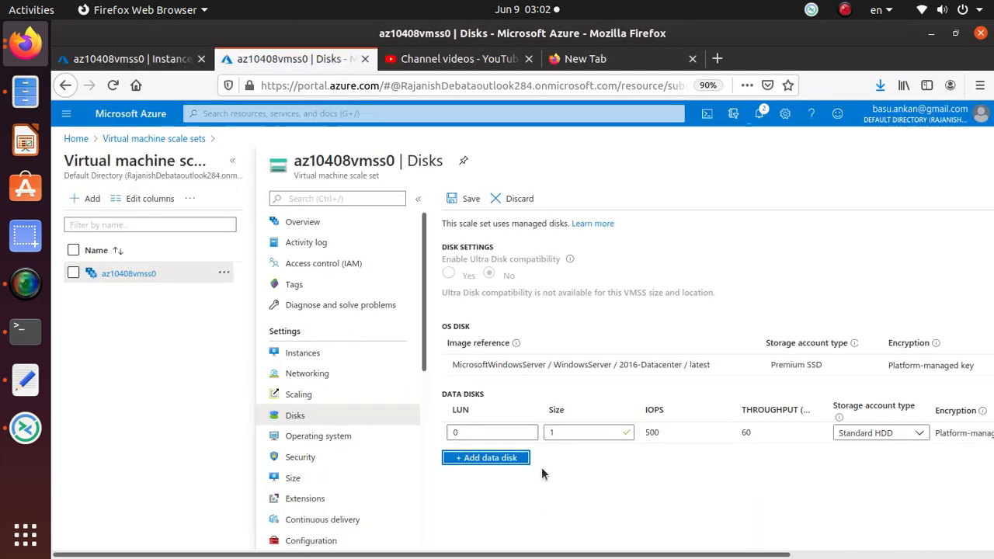
left_click(576, 432)
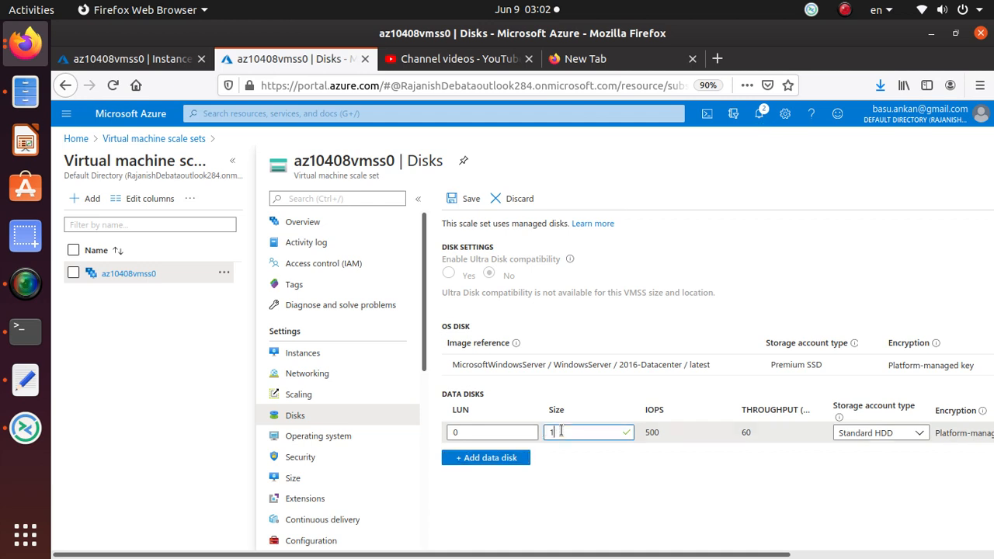
left_click_drag(560, 434, 544, 434)
type("32")
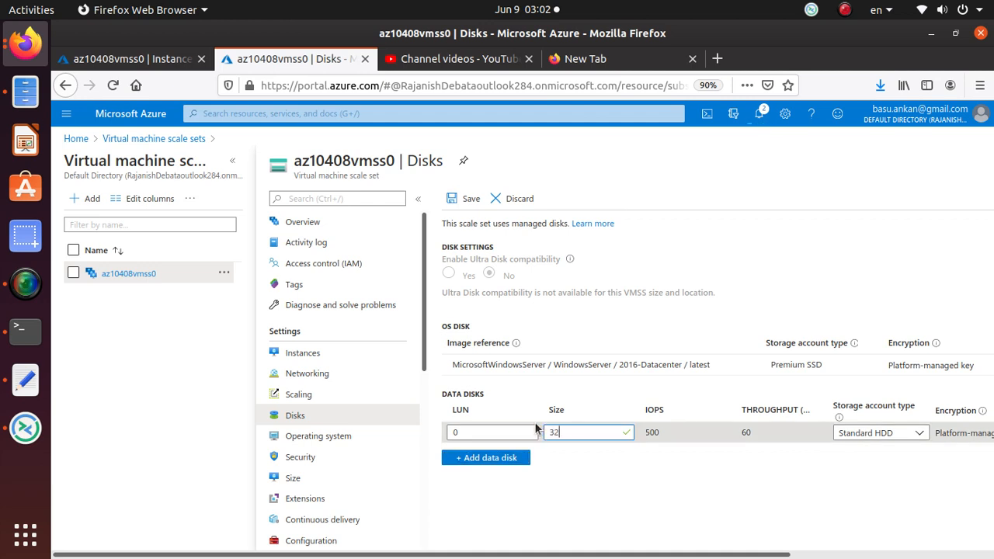
key("Tab")
key("Tab")
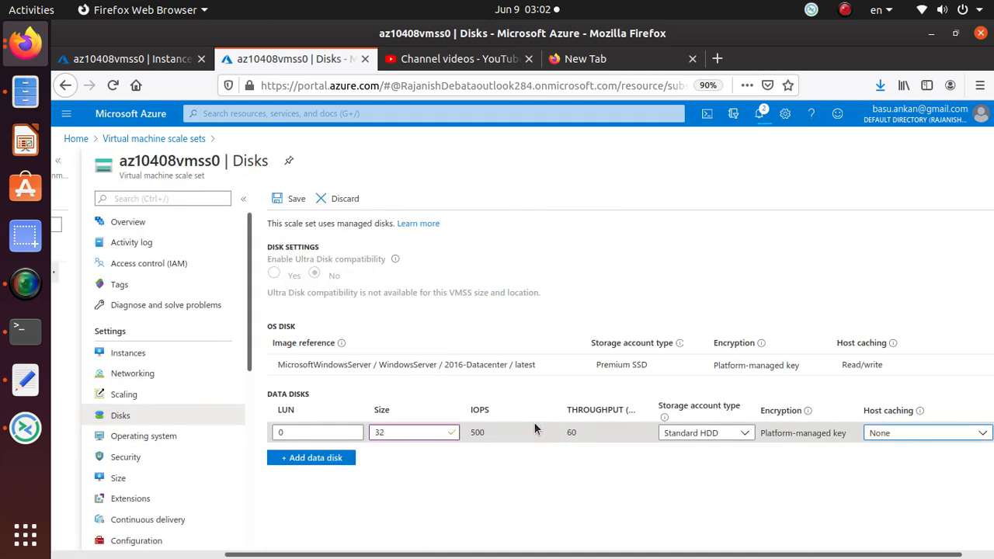
- Check the data disk settings against lab step 18, save the disk change to az10408vmss0, and return to the lab instructions
key("alt+Tab")
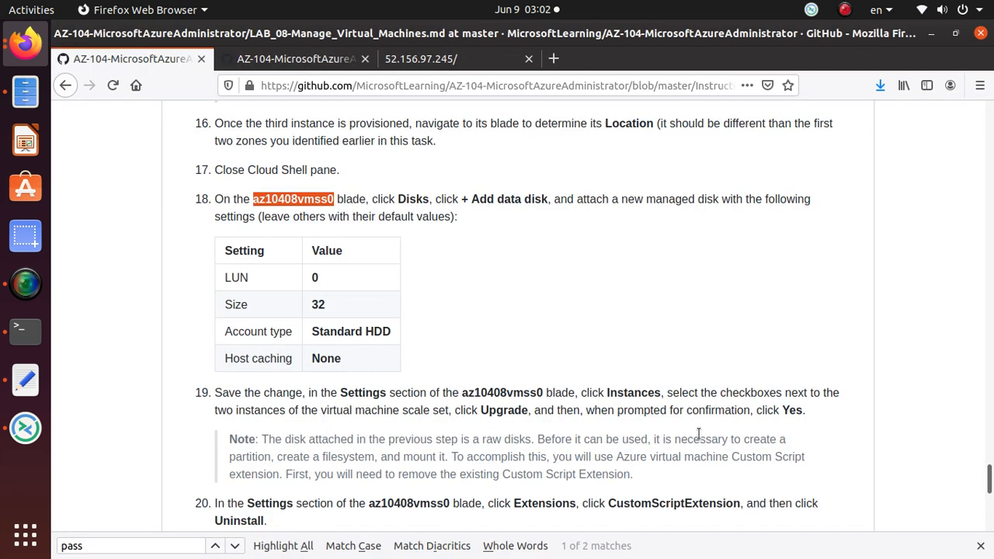
key("alt+Tab")
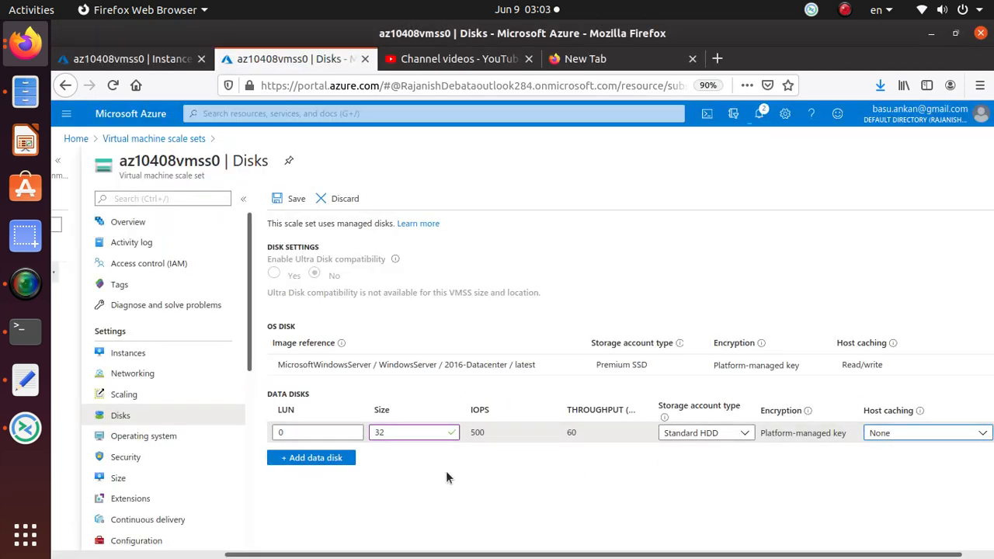
key("alt+Tab")
scroll(318, 301, "down", 3)
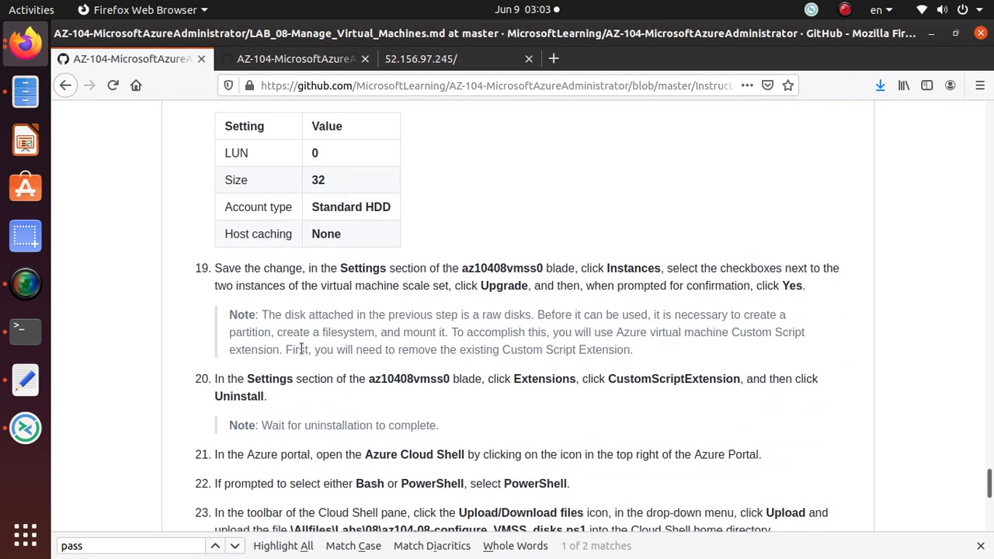
key("alt+Tab")
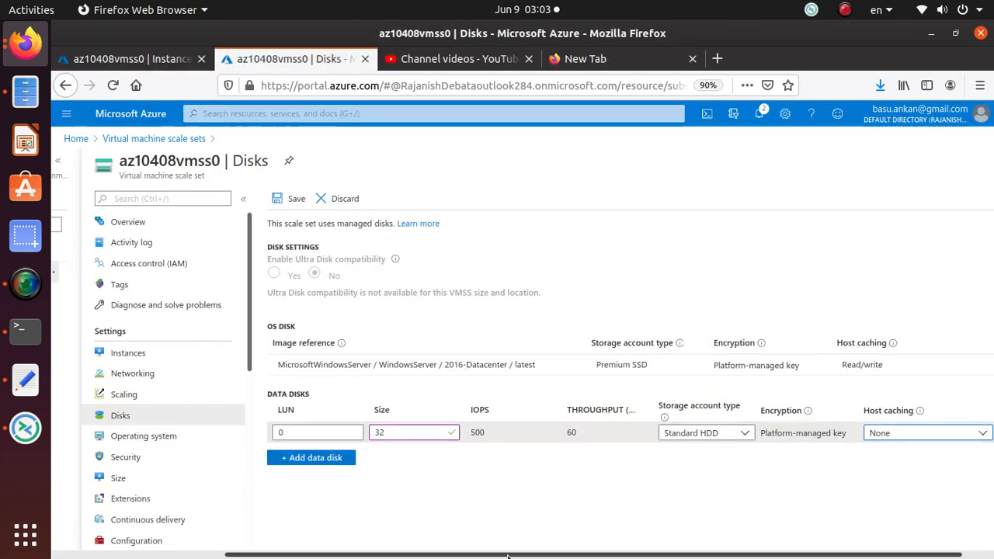
left_click_drag(508, 556, 667, 556)
left_click_drag(477, 551, 357, 555)
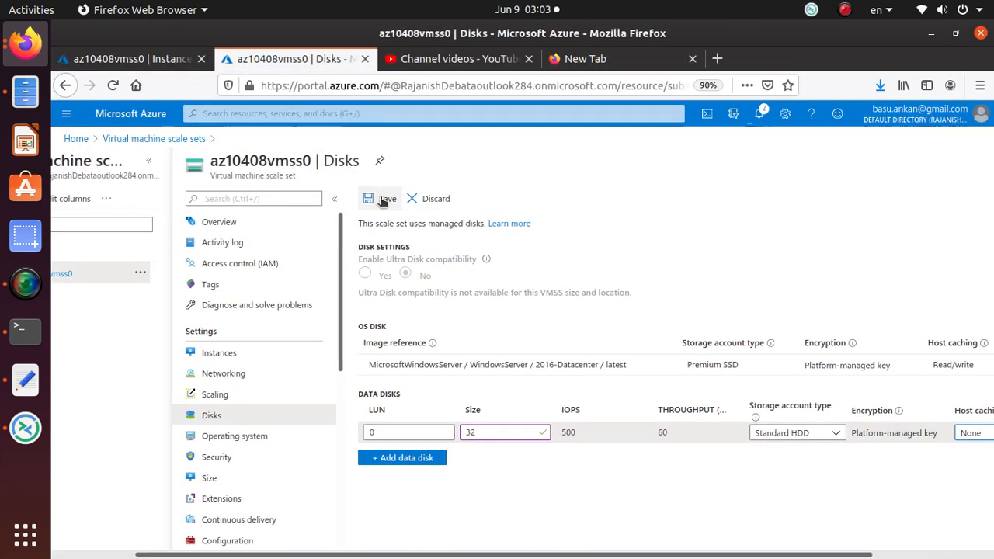
left_click(381, 198)
key("alt+Tab")
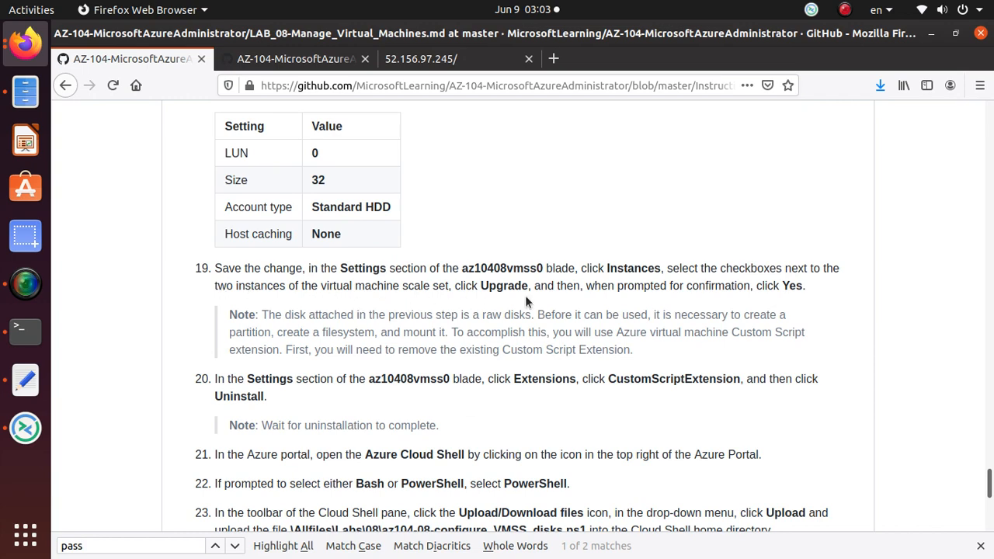
- Switch to the Azure portal and refresh the az10408vmss0 instances list in the tab with the Cloud Shell
key("alt+Tab")
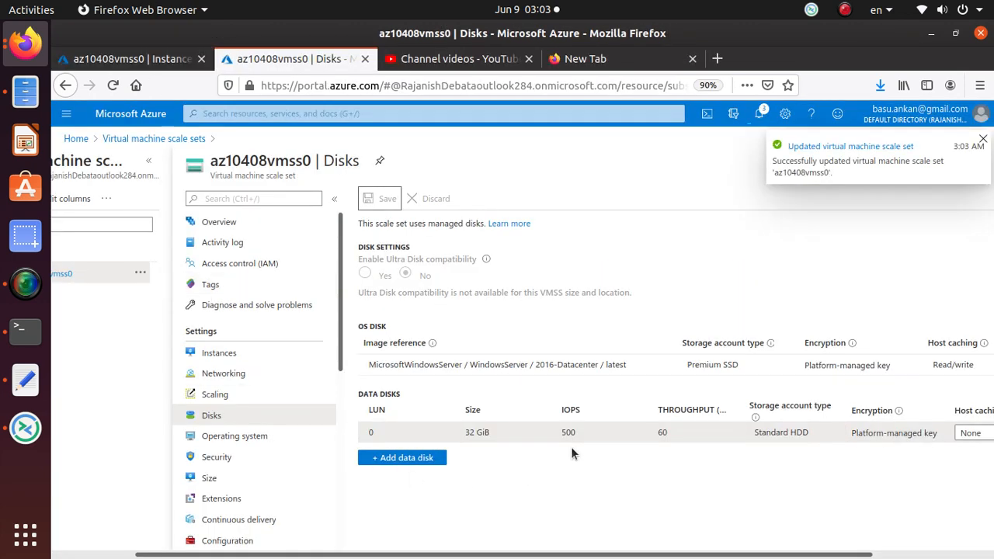
left_click(164, 62)
left_click(590, 200)
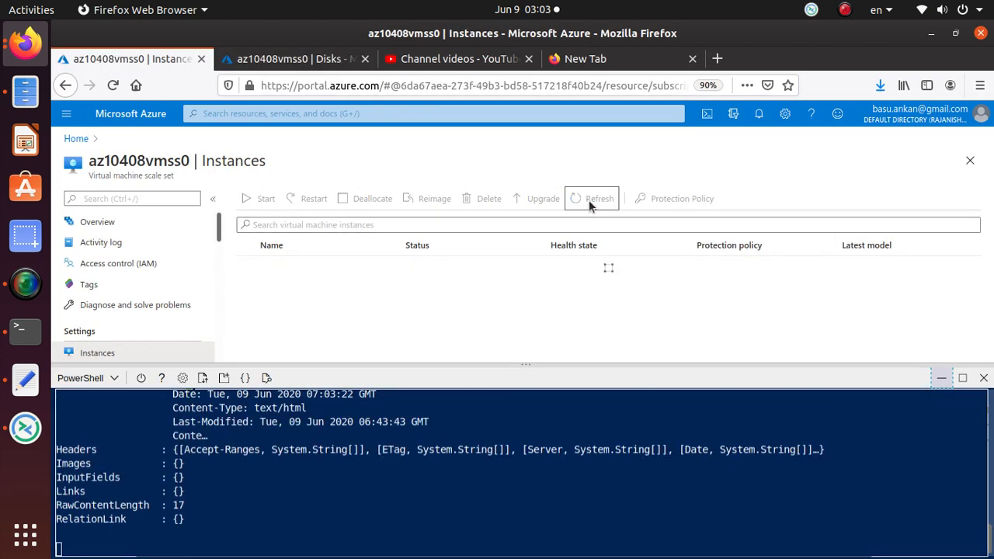
- In the portal tab showing the scale set's disks, reopen az10408vmss0 from the virtual machine scale sets list and show its instances
left_click(271, 61)
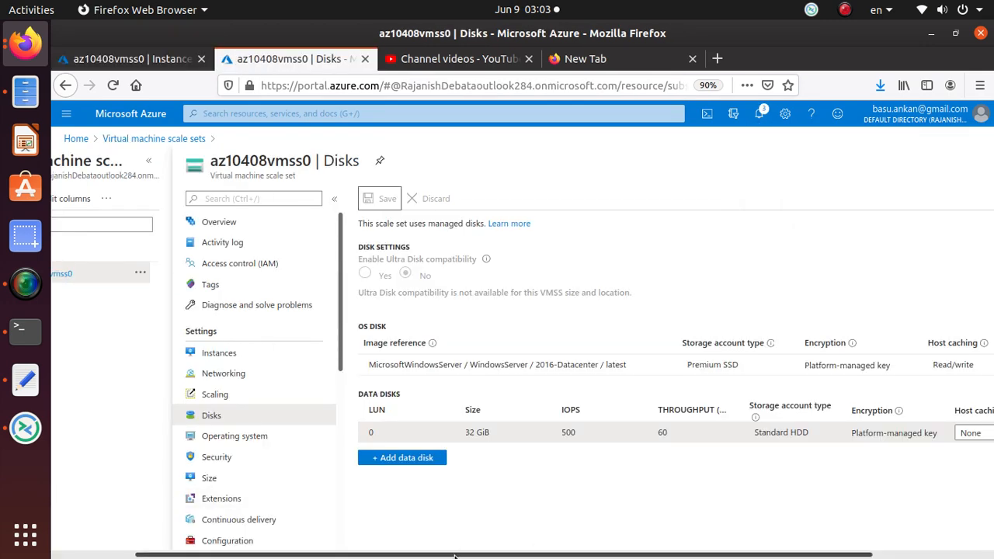
left_click_drag(444, 555, 347, 556)
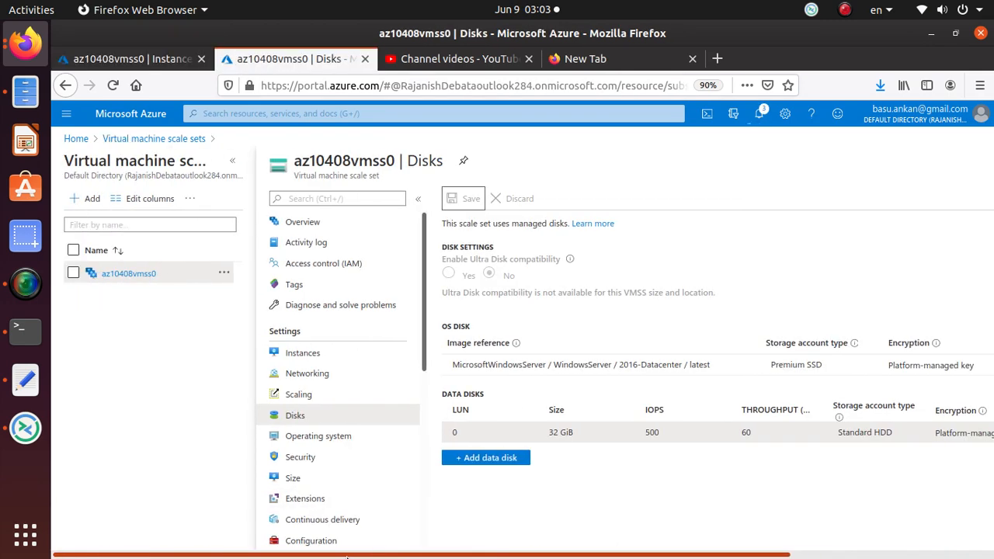
left_click(166, 139)
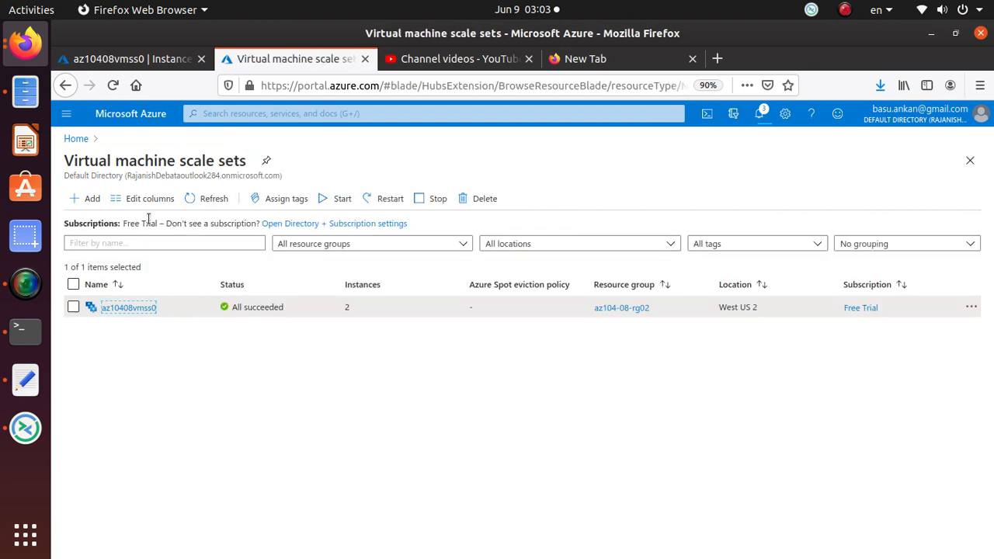
left_click(125, 307)
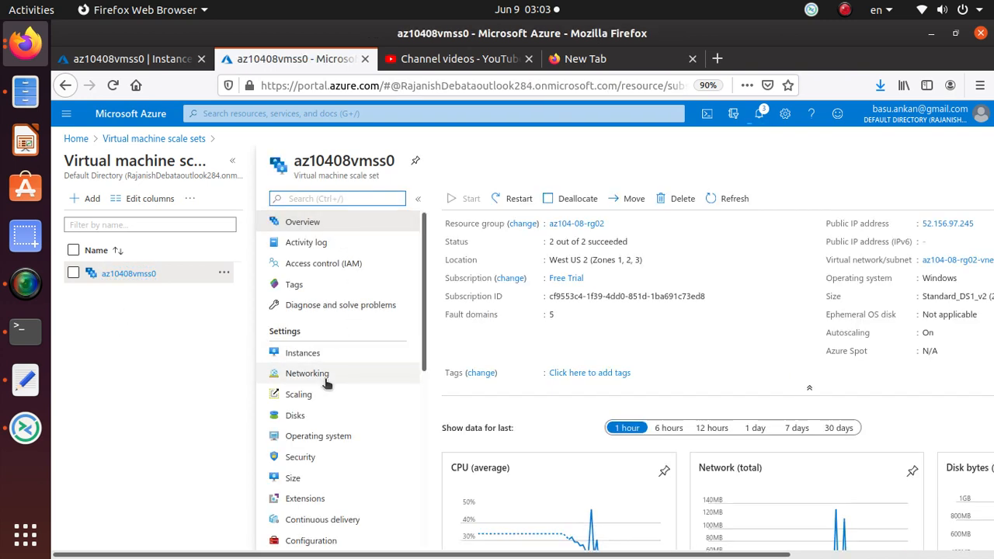
left_click(321, 356)
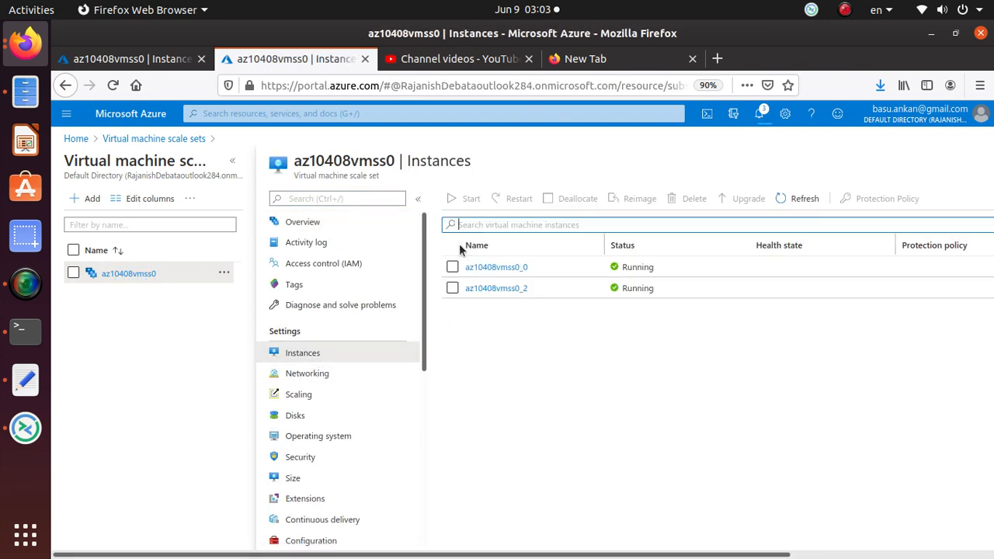
- Upgrade both instances, az10408vmss0_0 and az10408vmss0_2, to the latest model and confirm the upgrade
left_click(453, 267)
left_click(452, 288)
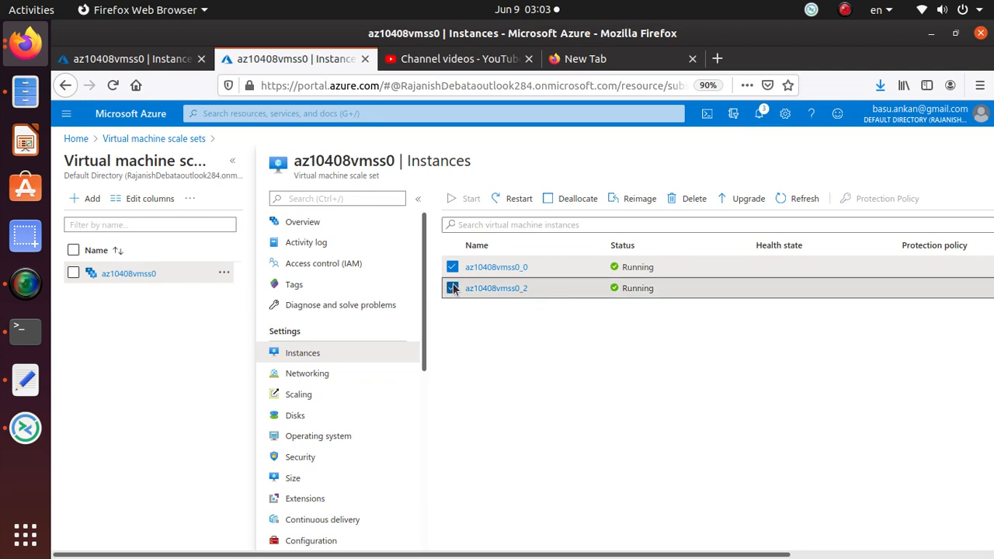
left_click(744, 200)
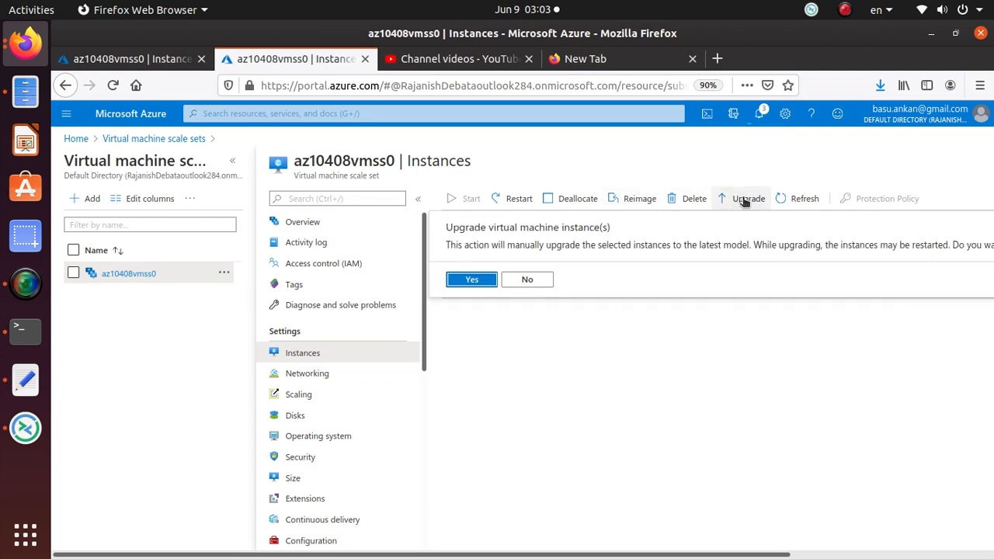
left_click(475, 281)
- Review lab steps 18 to 20 in the GitHub instructions, covering the data disk, instance upgrade and custom script extension removal
key("alt+Tab")
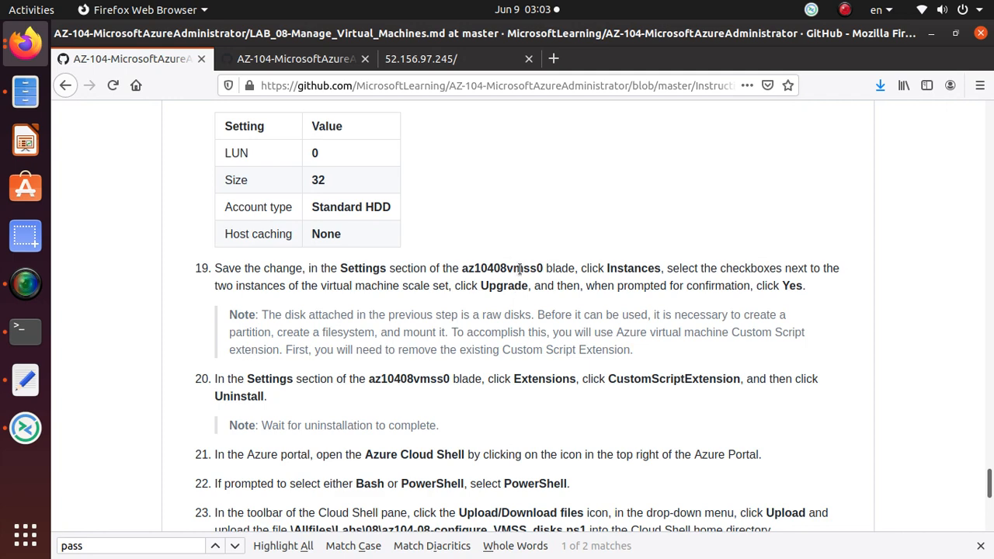
scroll(458, 346, "up", 6)
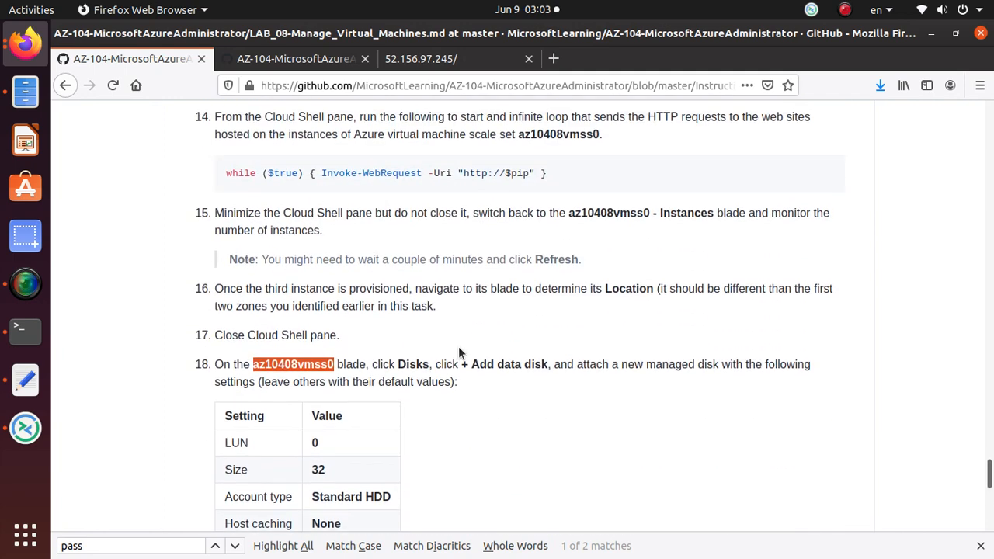
scroll(336, 305, "down", 2)
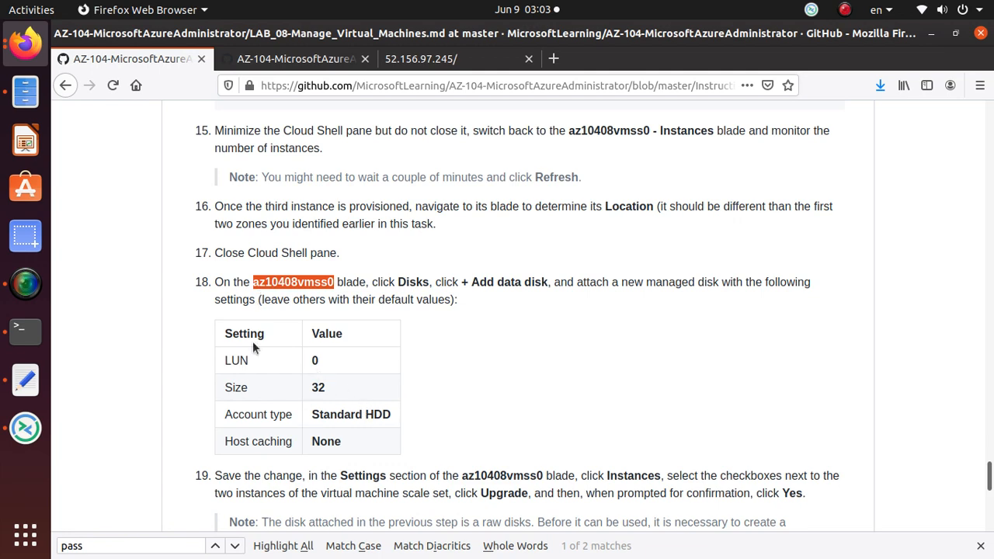
scroll(388, 365, "down", 3)
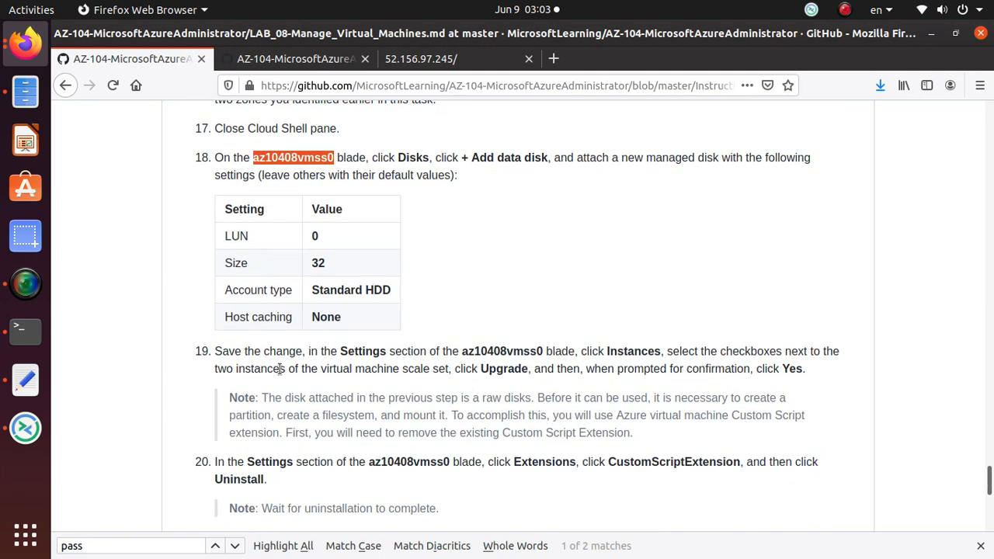
scroll(489, 388, "down", 3)
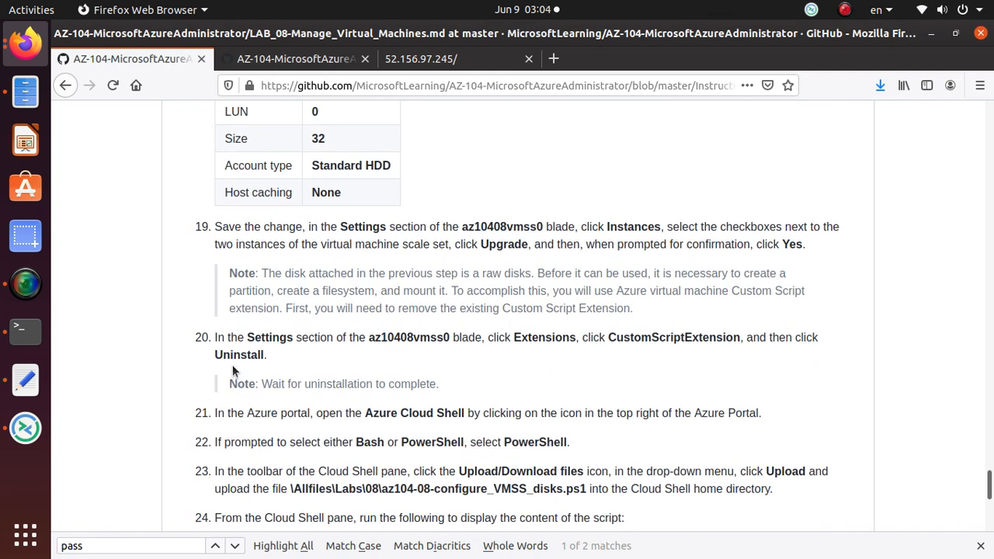
scroll(497, 311, "down", 1)
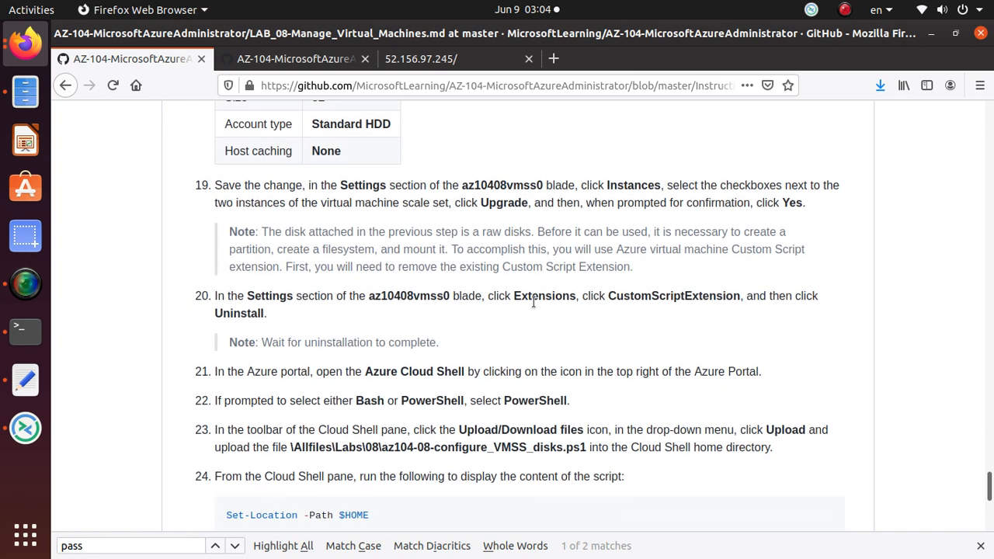
double_click(404, 294)
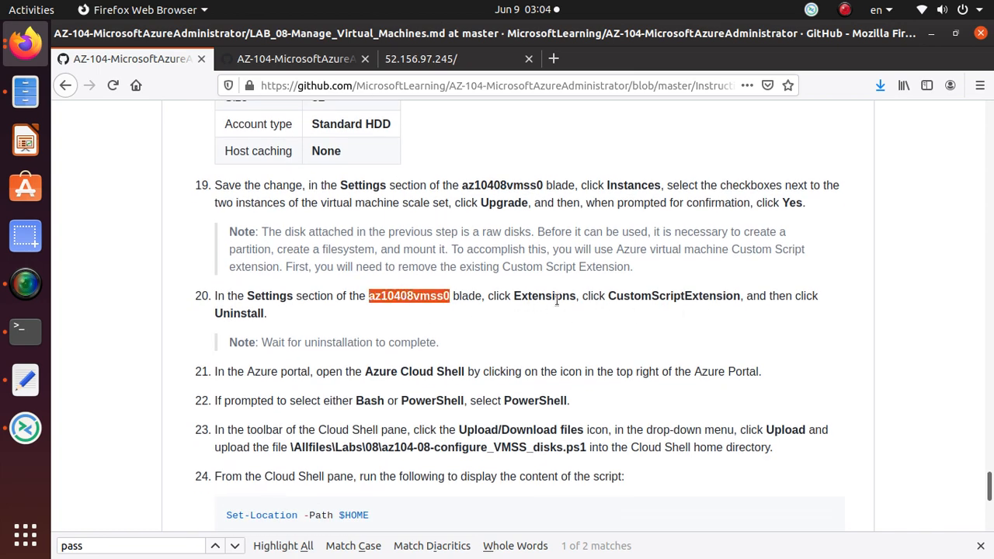
- Return to the Azure portal, find the extensions of az10408vmss0 and open the details of CustomScriptExtension
key("alt+Tab")
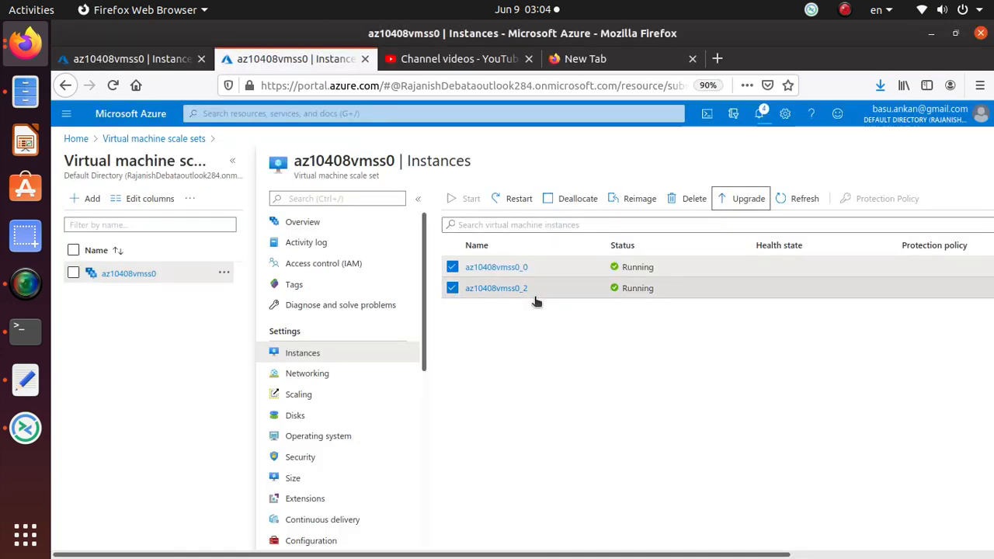
scroll(349, 479, "down", 3)
scroll(349, 480, "up", 3)
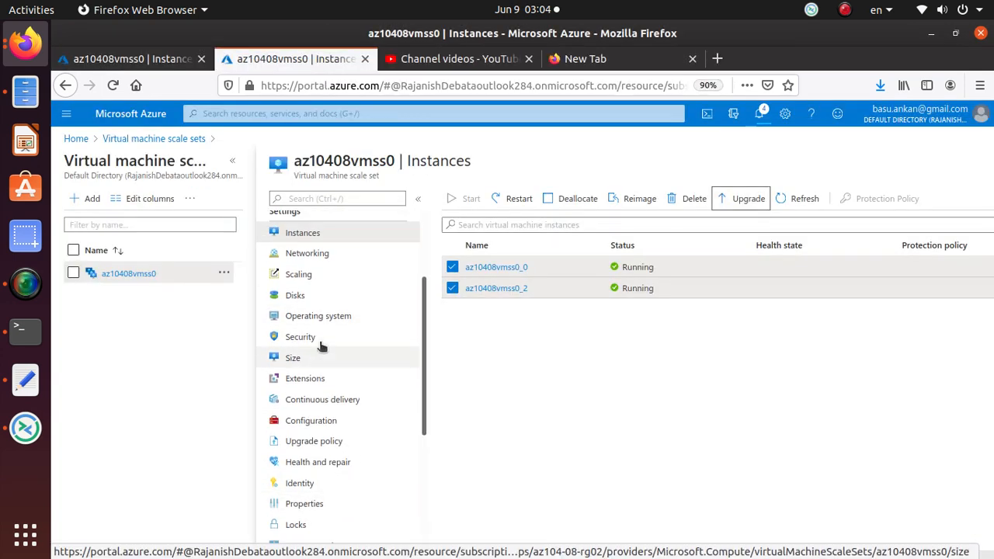
left_click(334, 200)
type("ex")
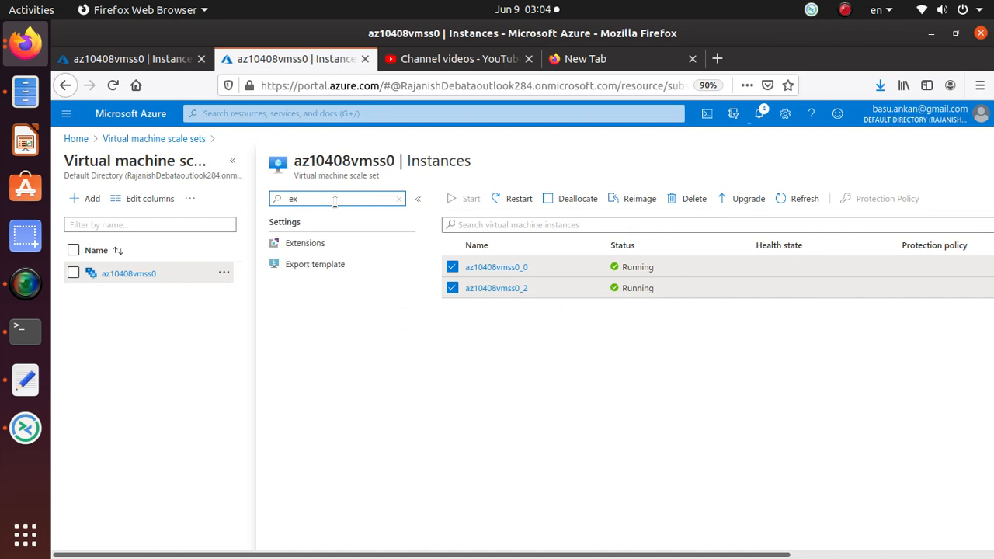
left_click(299, 247)
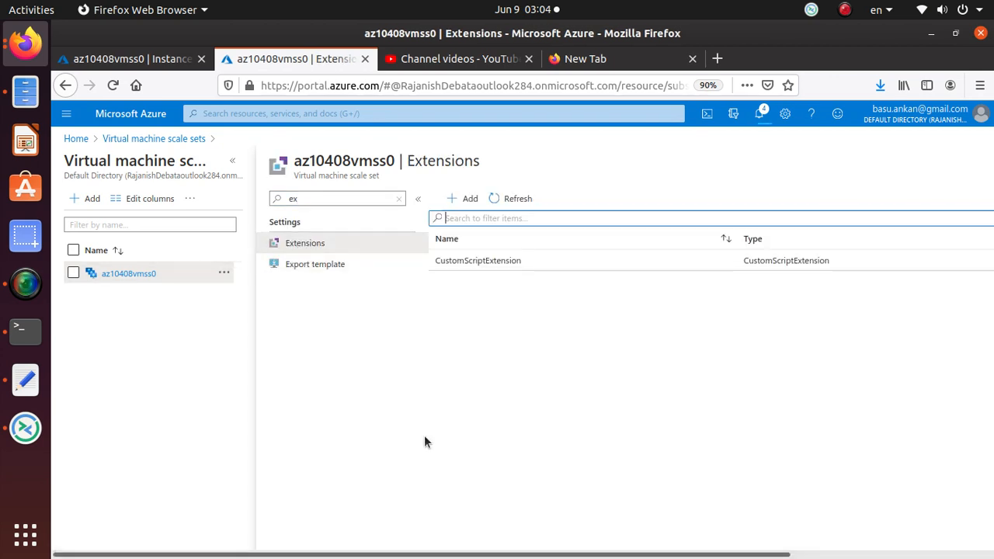
left_click(492, 267)
- Refresh the instances list in the other portal tab to check the upgrade, and return to the extension details
left_click(160, 65)
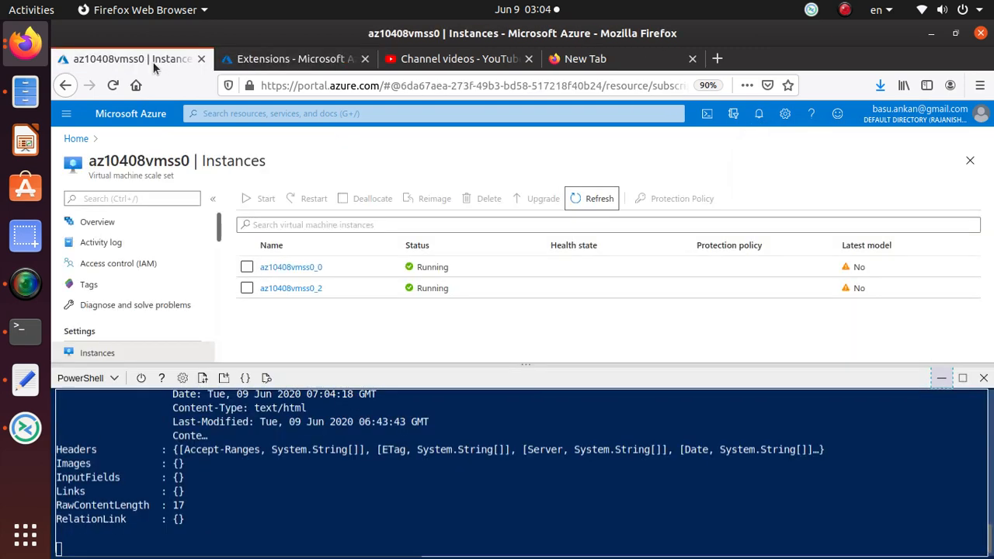
left_click(576, 199)
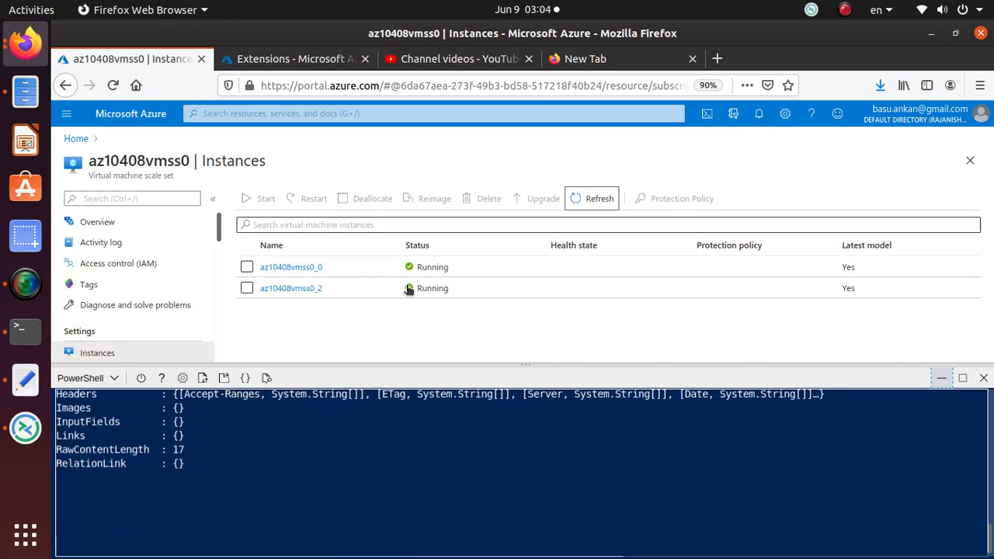
left_click(291, 59)
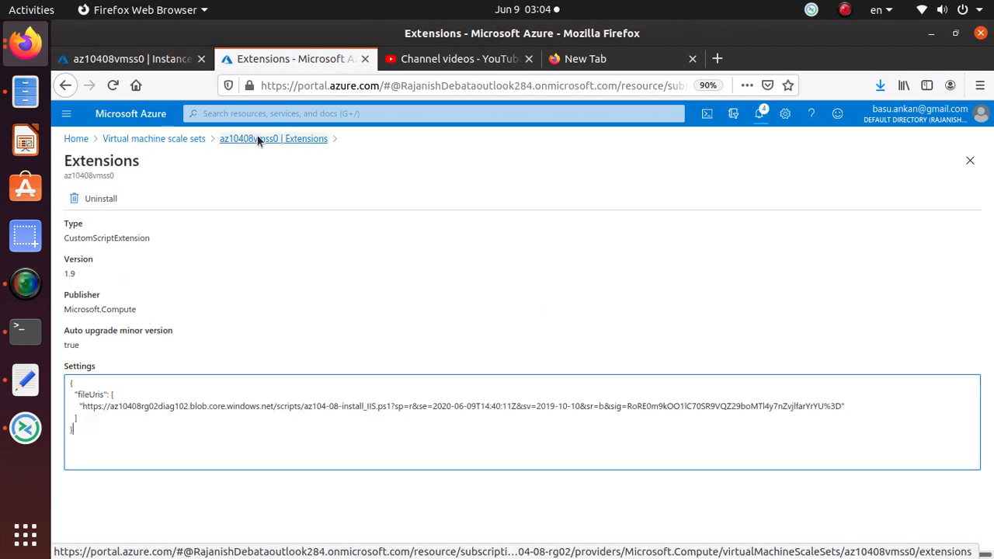
- Check lab step 20 in the instructions, and uninstall CustomScriptExtension from az10408vmss0
key("alt+Tab")
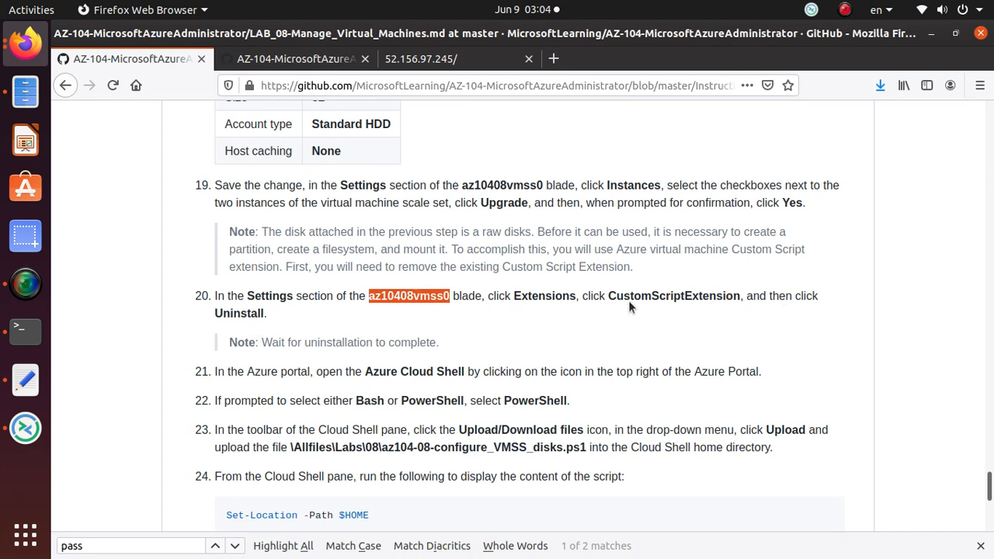
key("alt+Tab")
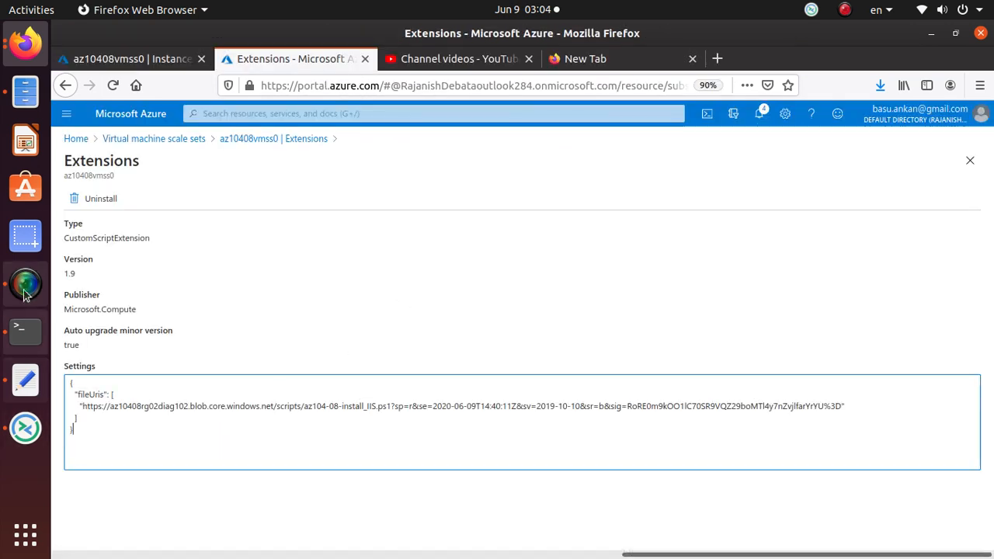
left_click(94, 200)
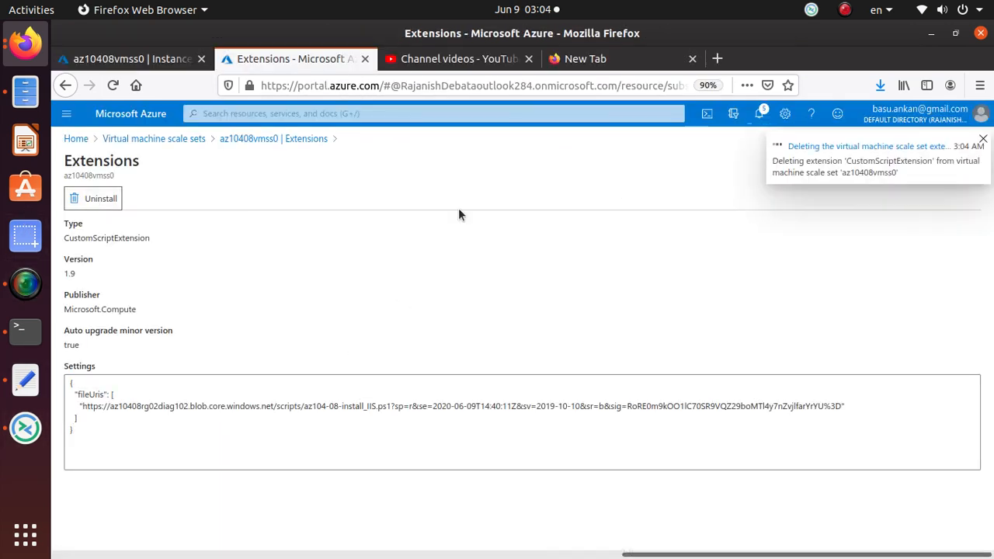
- Return to the lab instructions, read steps 21 to 25, and highlight the script name az104-08-configure_VMSS_disks.ps1 in step 23
key("alt+Tab")
scroll(305, 341, "down", 5)
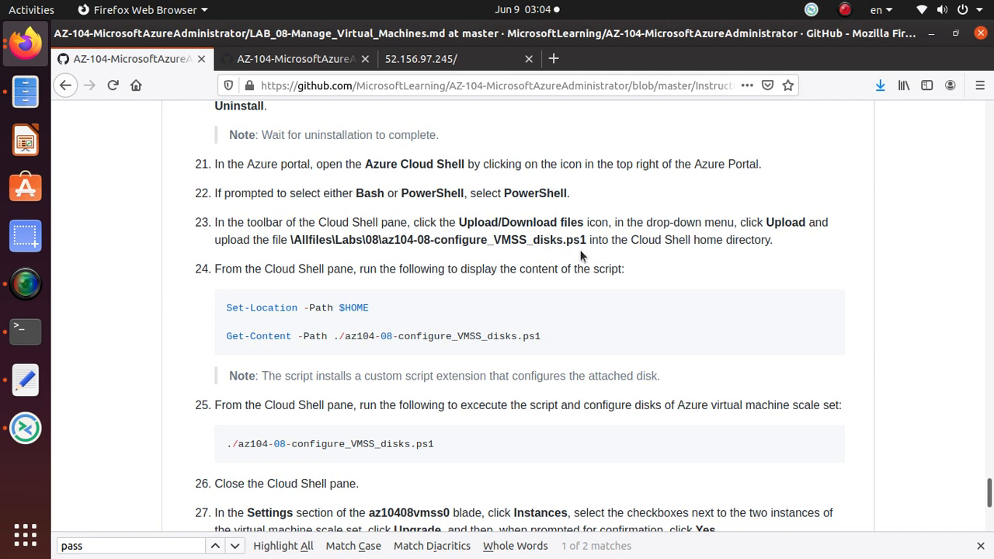
left_click_drag(586, 240, 380, 239)
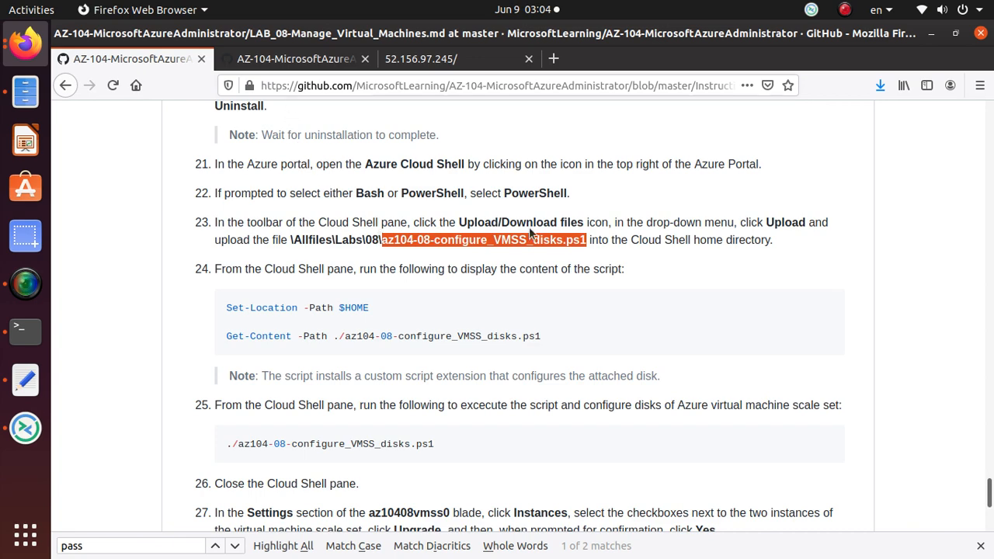
- In the GitHub tab listing the lab instructions, go to the AZ-104-MicrosoftAzureAdministrator repository root and open the folder Allfiles/Labs/08
left_click(296, 58)
scroll(382, 415, "up", 3)
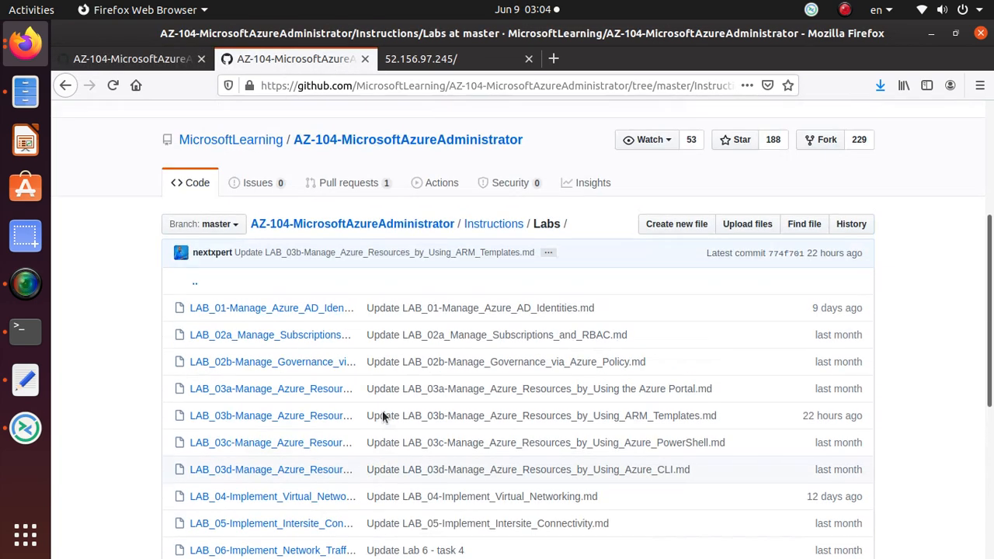
scroll(382, 415, "up", 3)
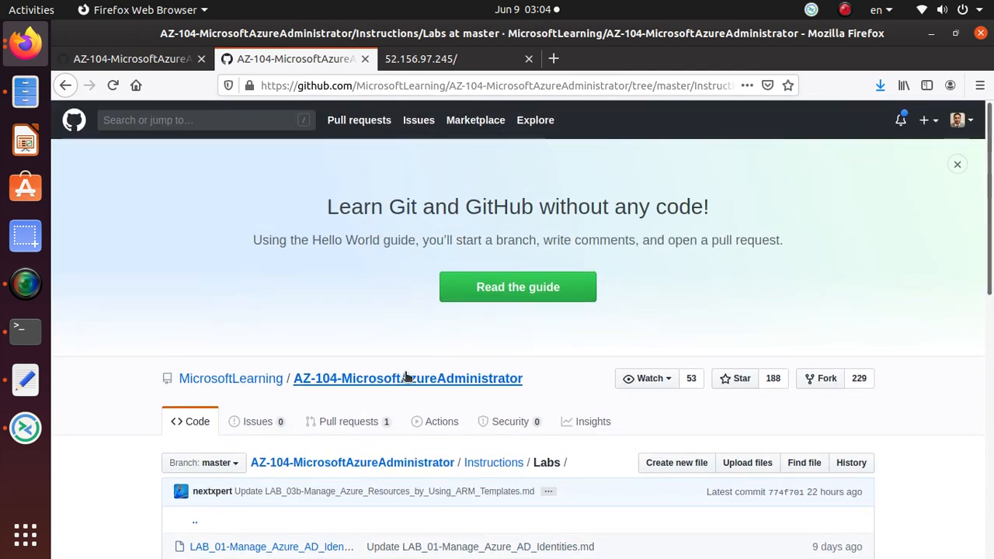
left_click(494, 463)
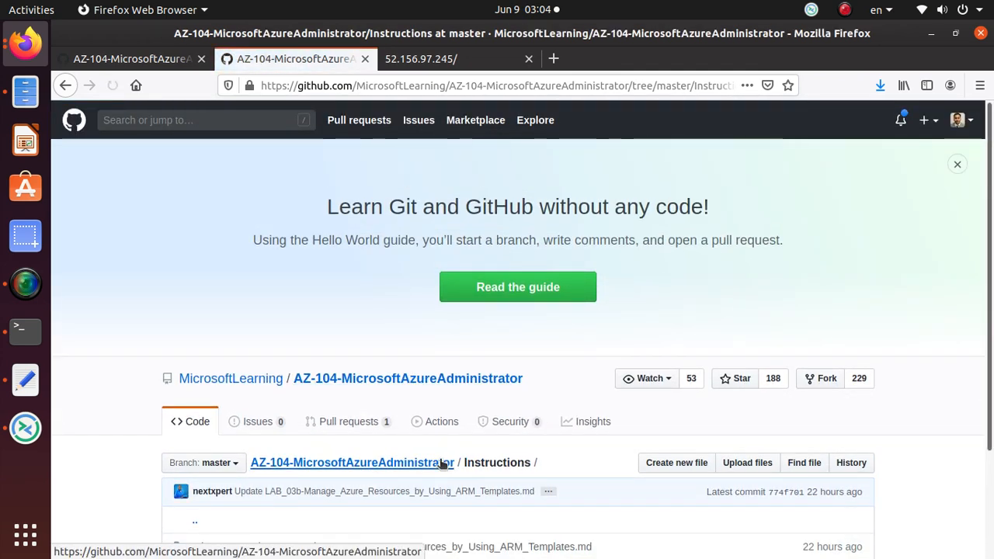
scroll(438, 456, "down", 3)
left_click(414, 343)
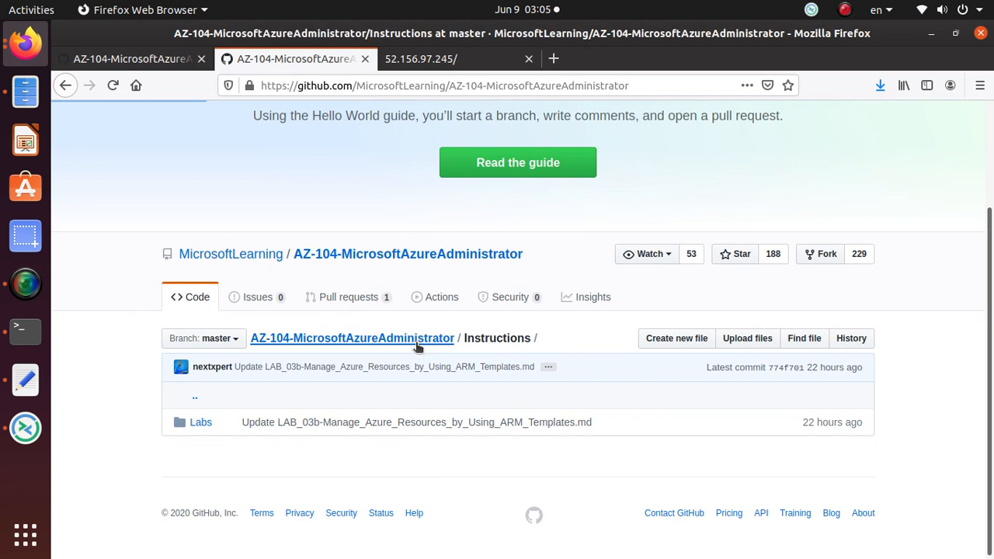
scroll(413, 346, "down", 5)
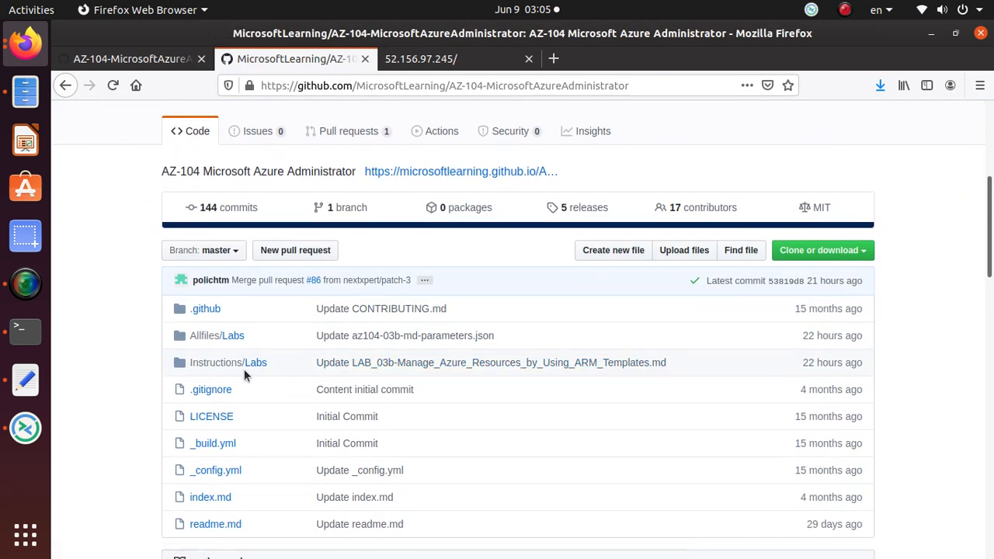
left_click(231, 335)
scroll(233, 326, "down", 5)
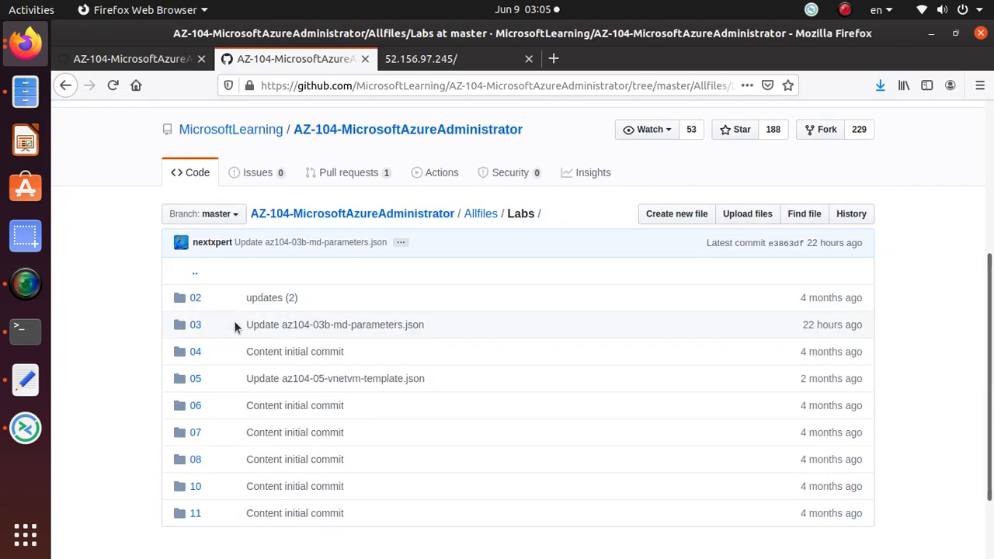
scroll(225, 342, "down", 3)
left_click(195, 370)
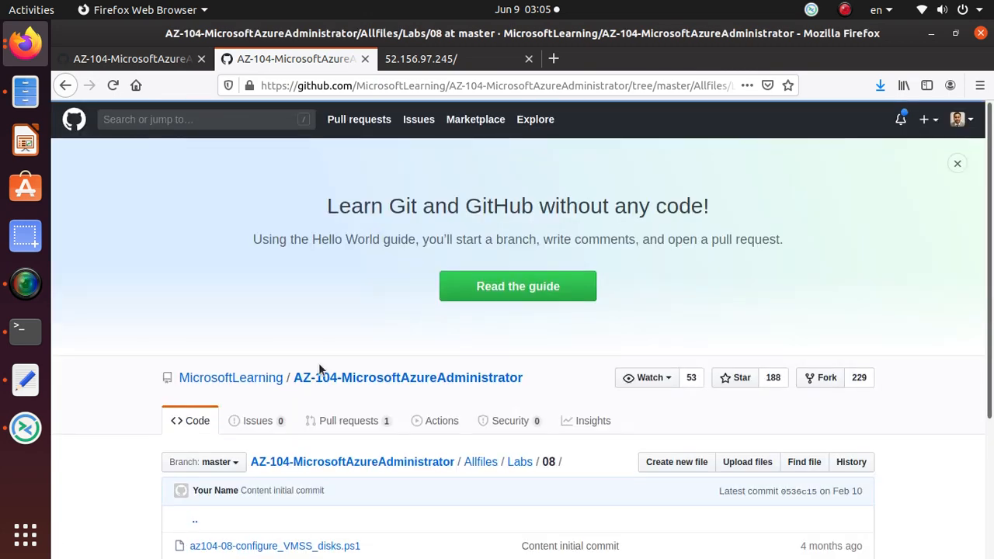
- Open az104-08-configure_VMSS_disks.ps1 on GitHub, compare its name with lab step 23, preview the script, and return to the 08 folder
scroll(318, 362, "down", 3)
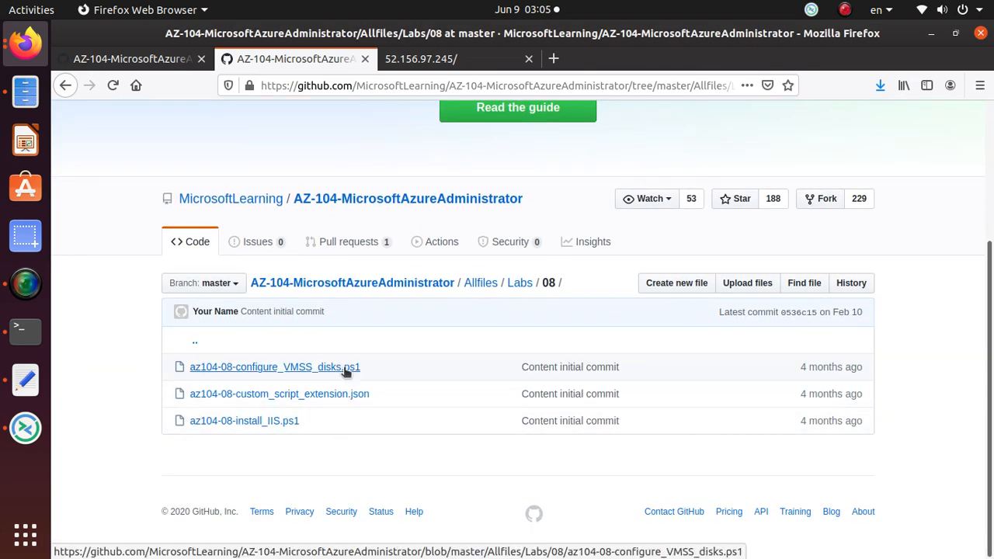
left_click(345, 370)
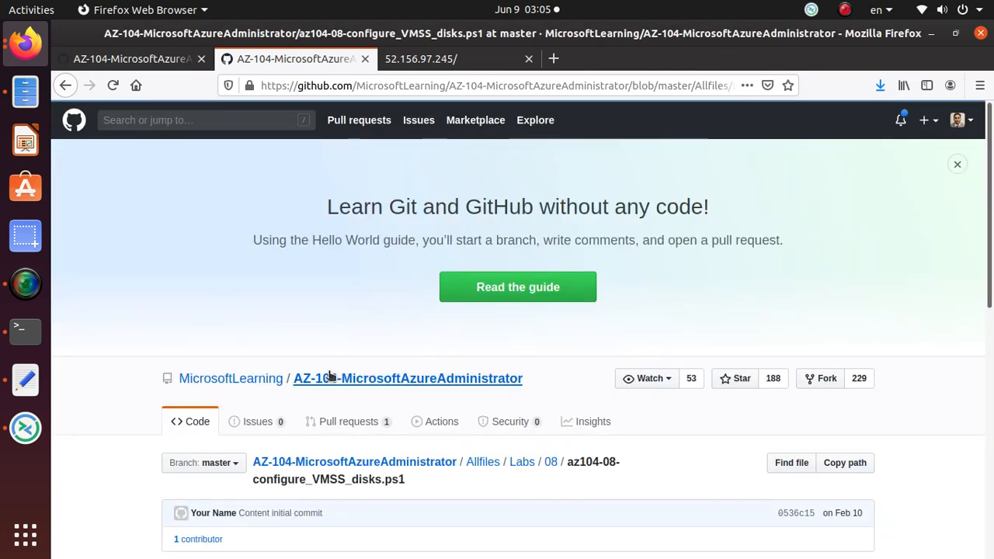
left_click(132, 58)
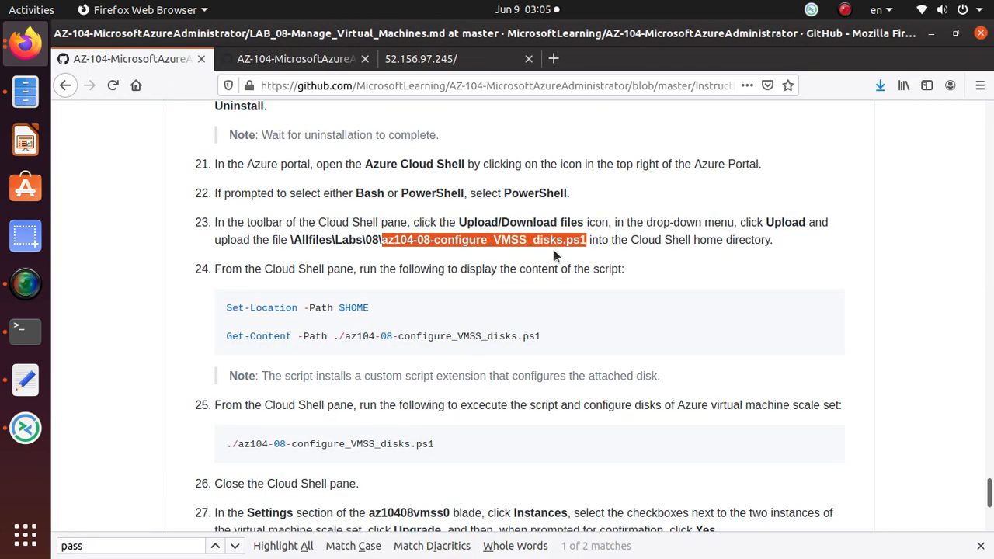
left_click(299, 58)
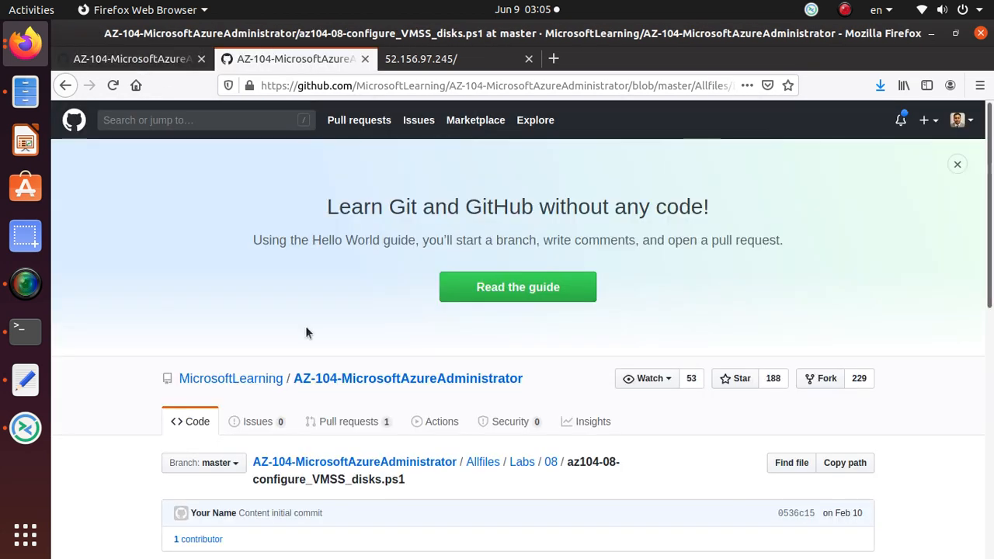
scroll(429, 464, "down", 3)
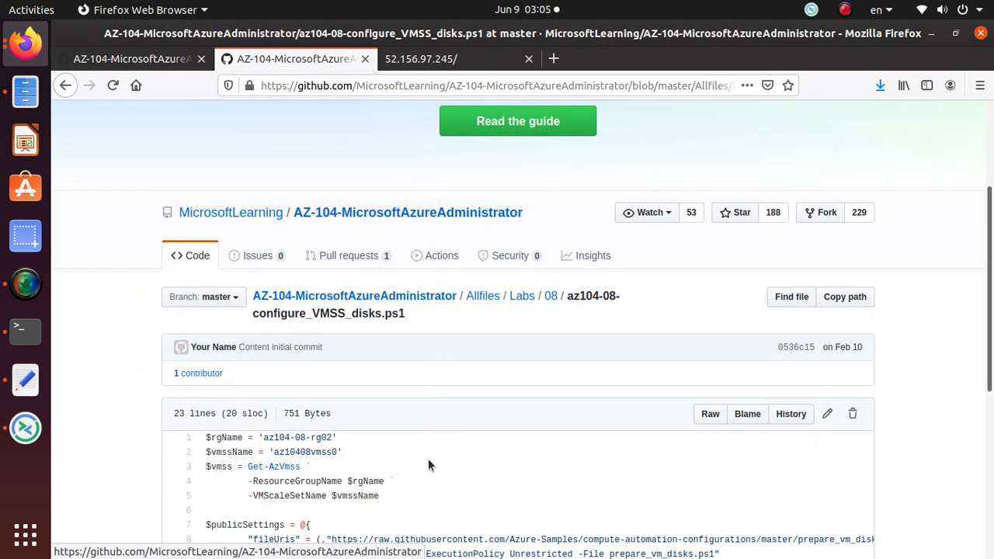
left_click(67, 88)
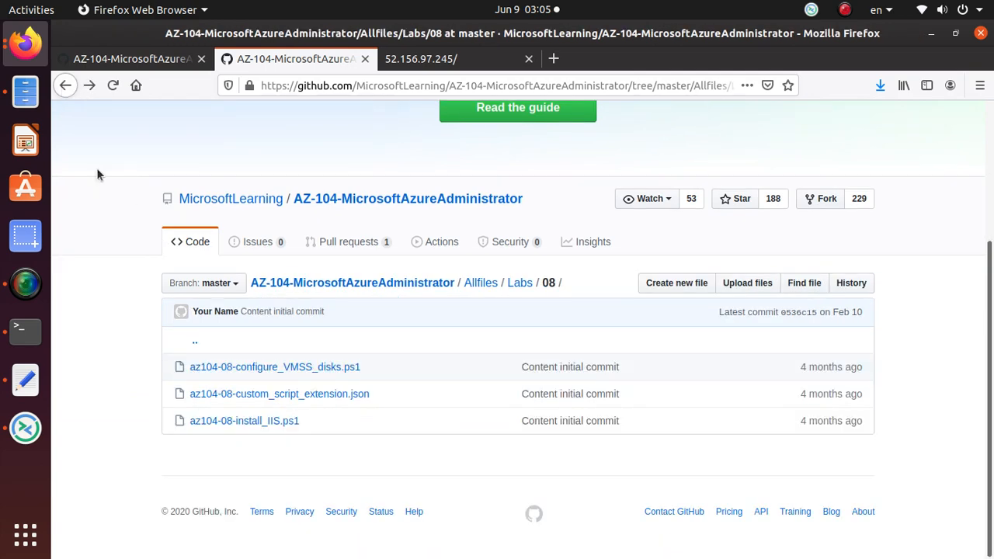
- Open the raw version of az104-08-configure_VMSS_disks.ps1 and save it in the Desktop folder lab8
left_click(345, 368)
scroll(335, 384, "down", 4)
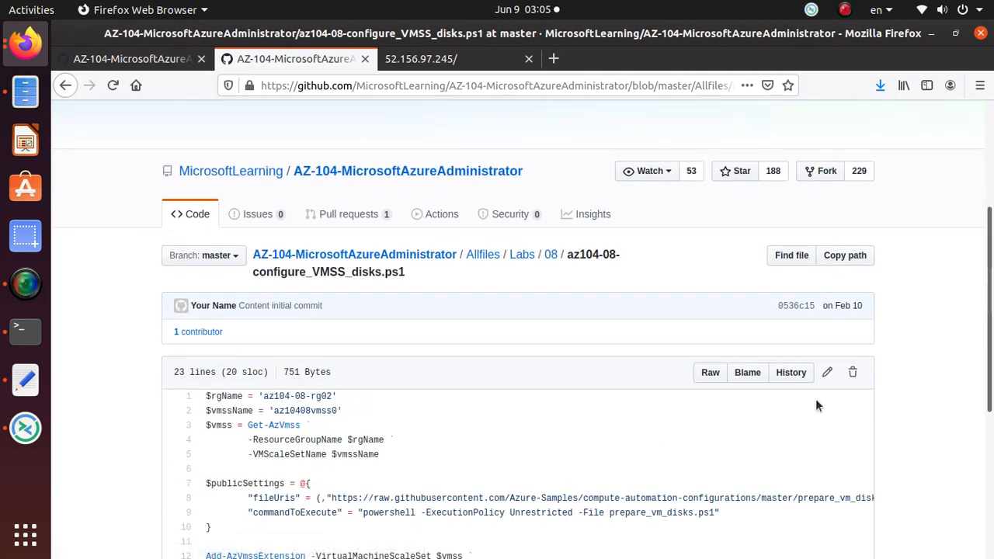
left_click(710, 372)
right_click(541, 264)
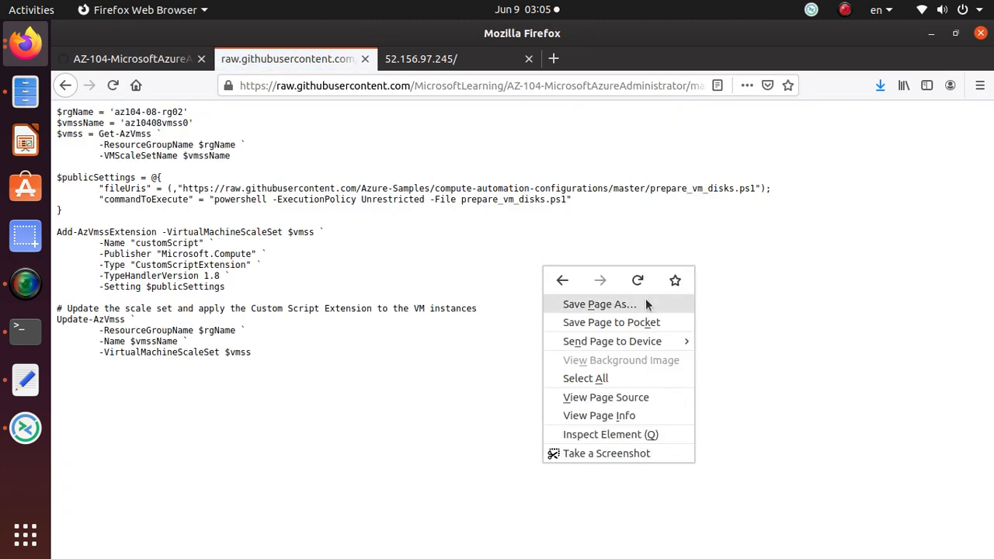
left_click(642, 303)
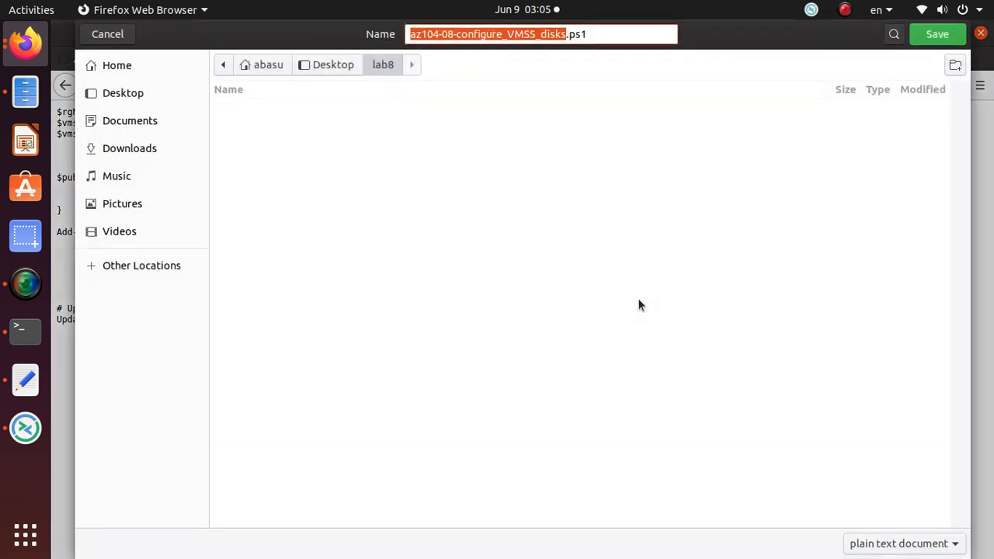
left_click(937, 34)
- Check the az10408vmss0 instances and extensions pages in the Azure portal, and reread lab steps 20 to 25 in the instructions
key("alt+Tab")
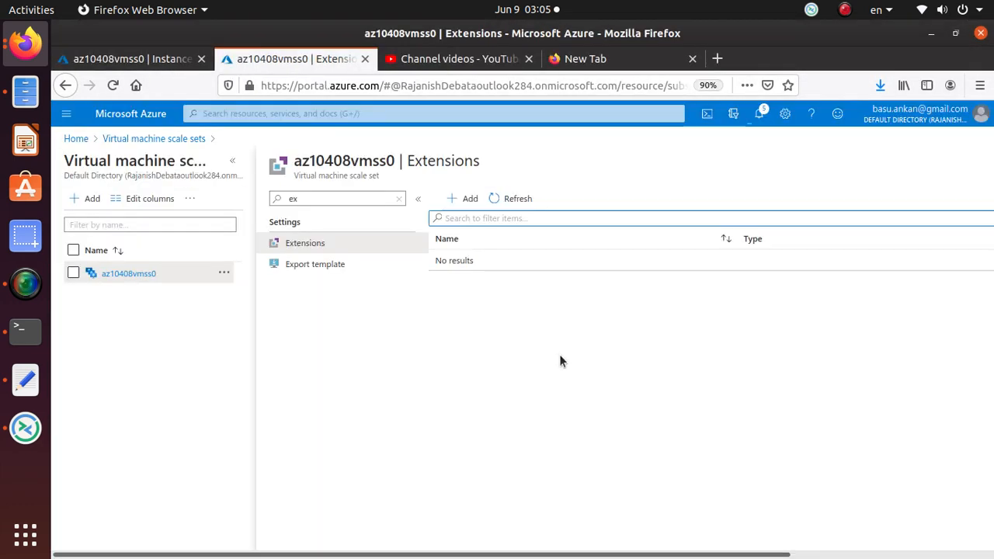
left_click(157, 60)
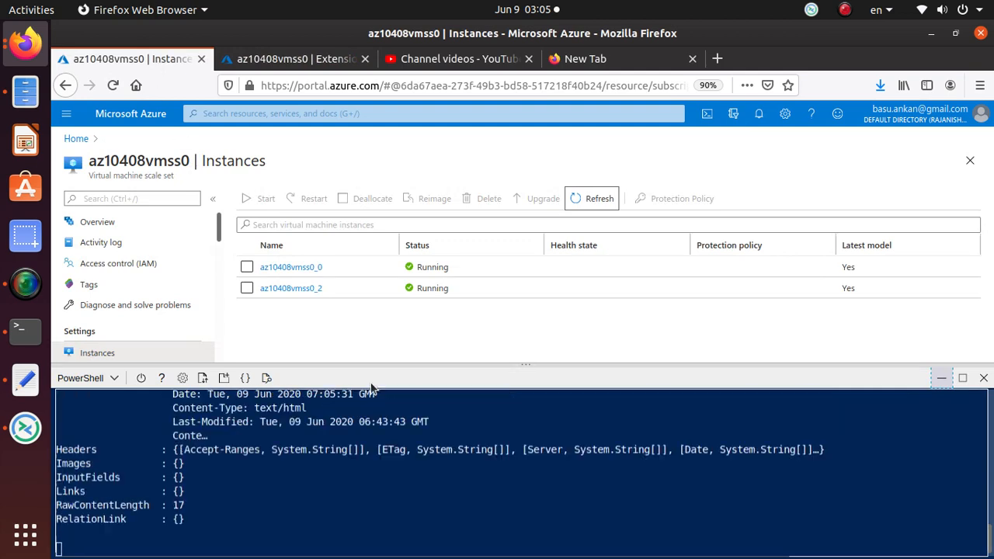
left_click(293, 59)
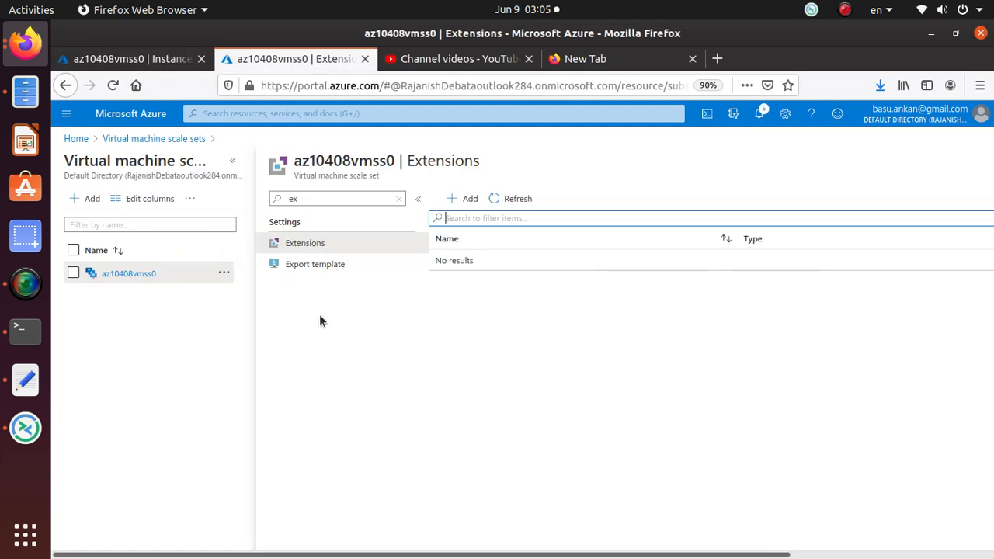
key("alt+Tab")
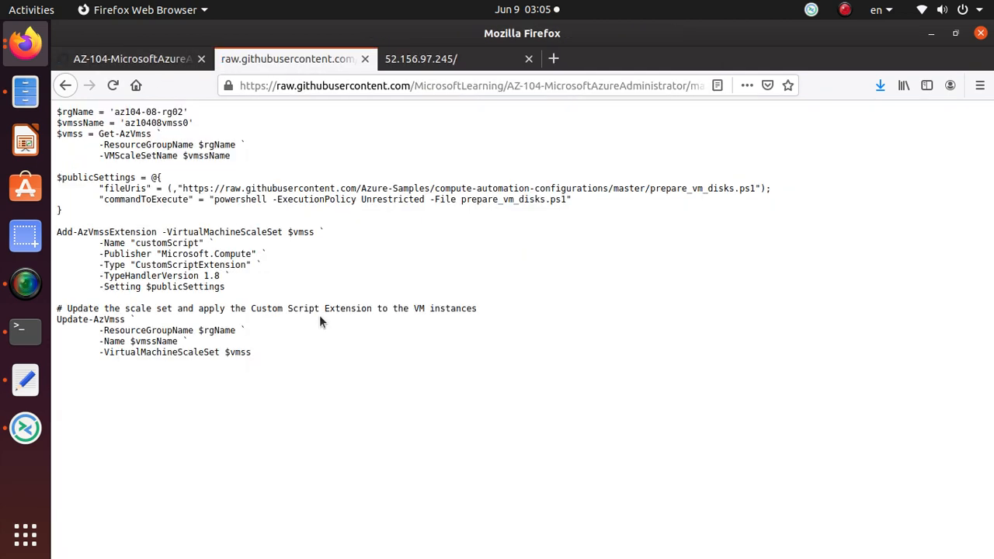
key("alt+Tab")
key("alt+Tab")
left_click(127, 59)
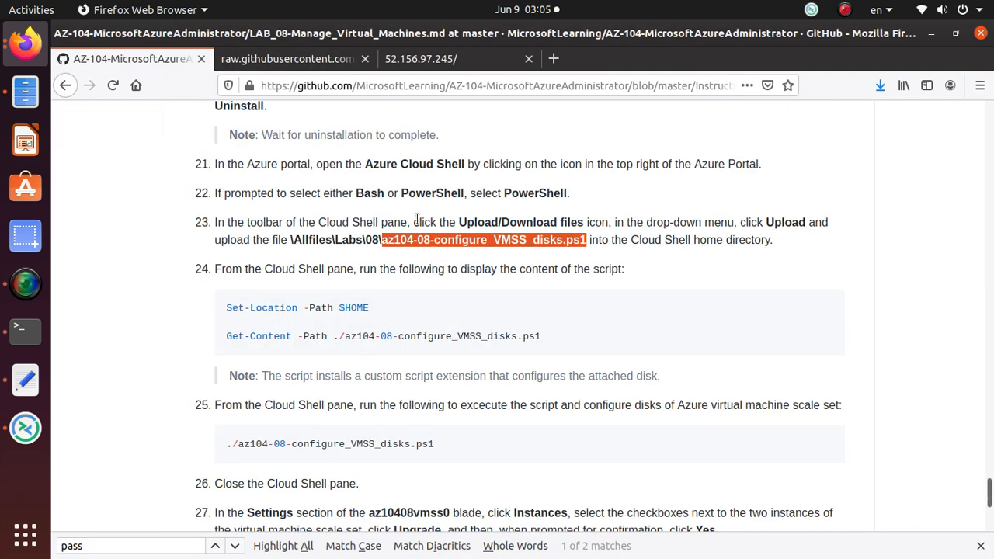
scroll(273, 264, "up", 2)
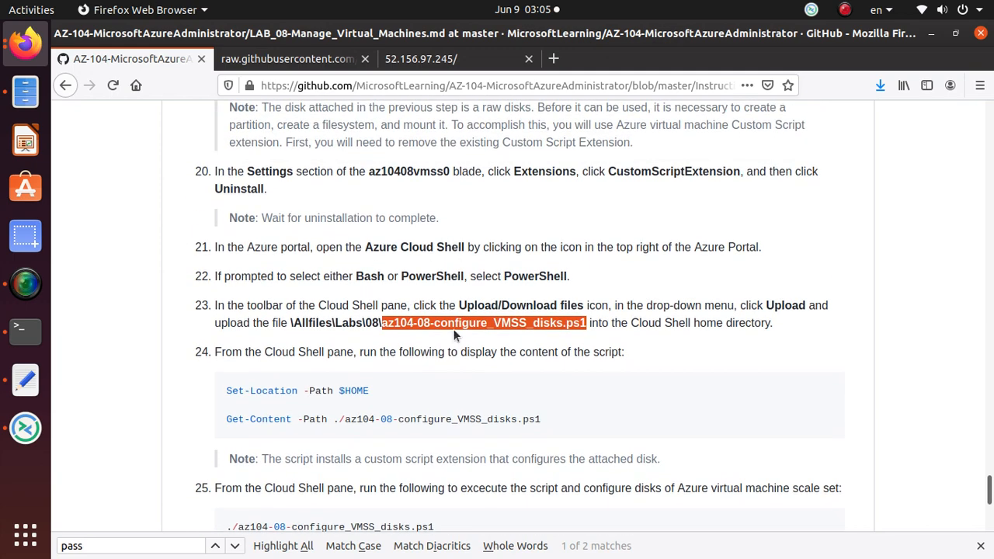
- Refresh the az10408vmss0 instances list, and start a PowerShell Cloud Shell session from the scale set's Extensions page
key("alt+Tab")
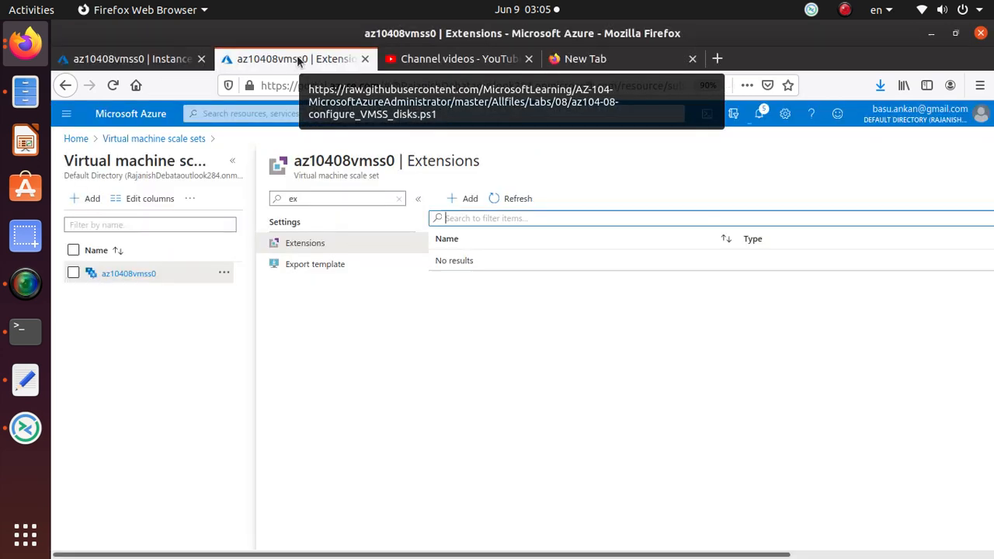
left_click(136, 62)
left_click(597, 199)
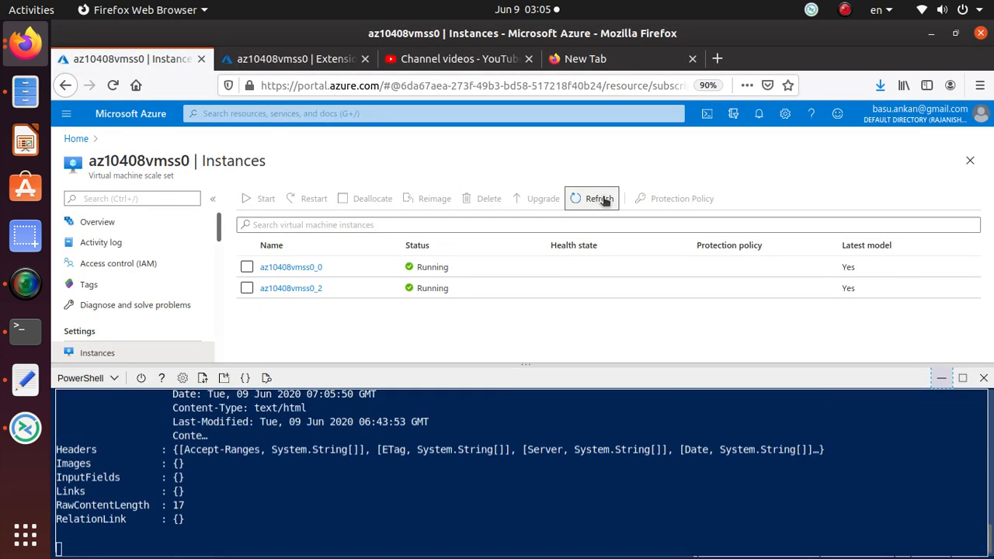
left_click(279, 62)
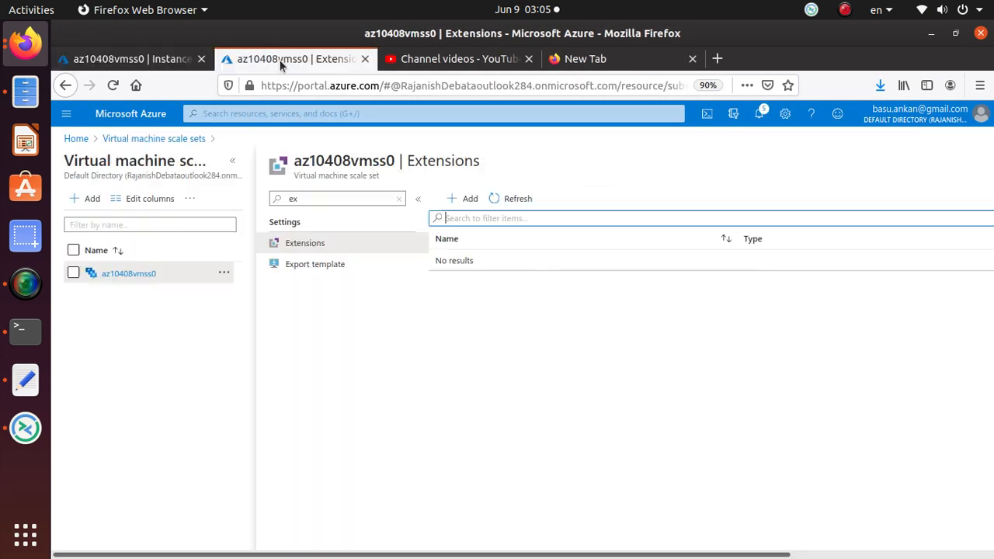
left_click(708, 115)
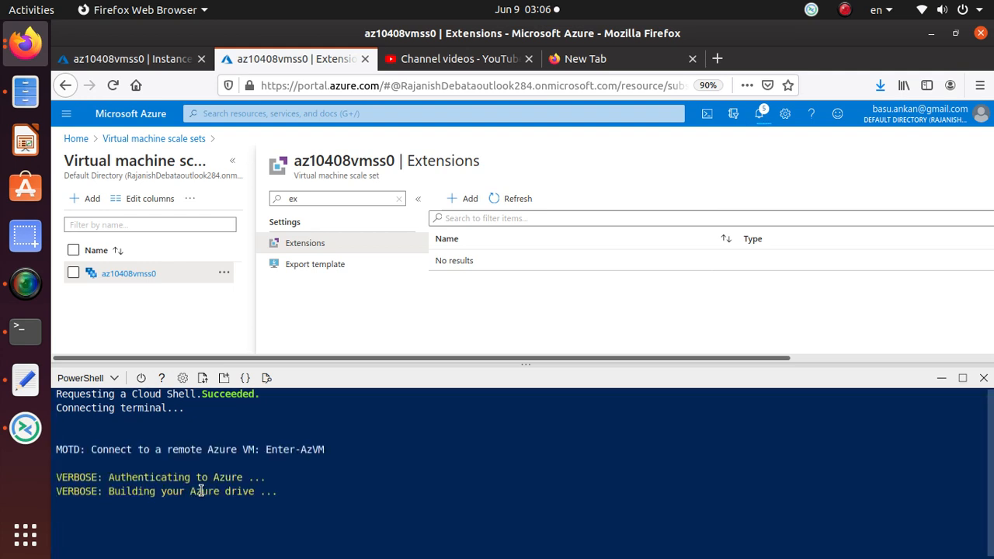
key("Return")
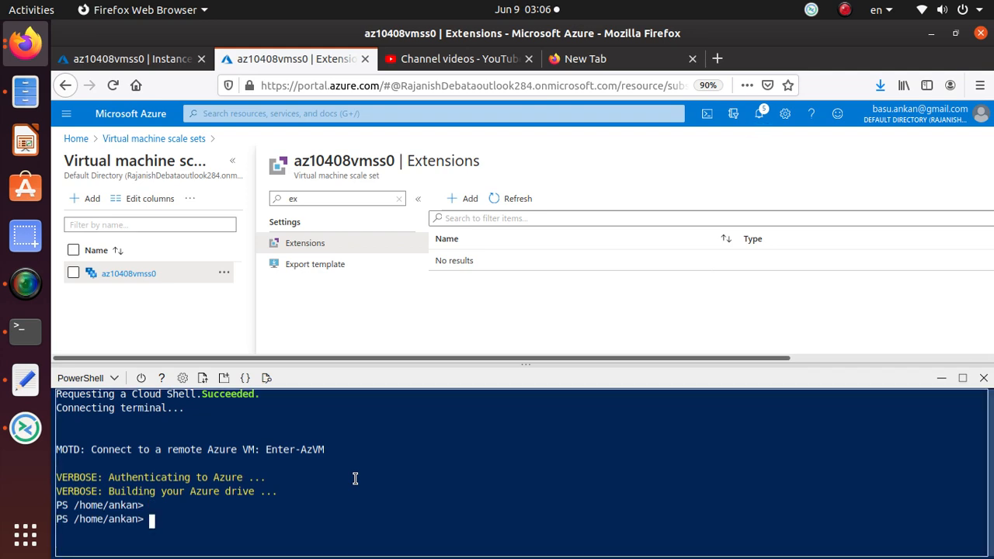
- Check lab step 23, and upload az104-08-configure_VMSS_disks.ps1 from the Desktop folder lab8 into the Cloud Shell home directory
key("alt+Tab")
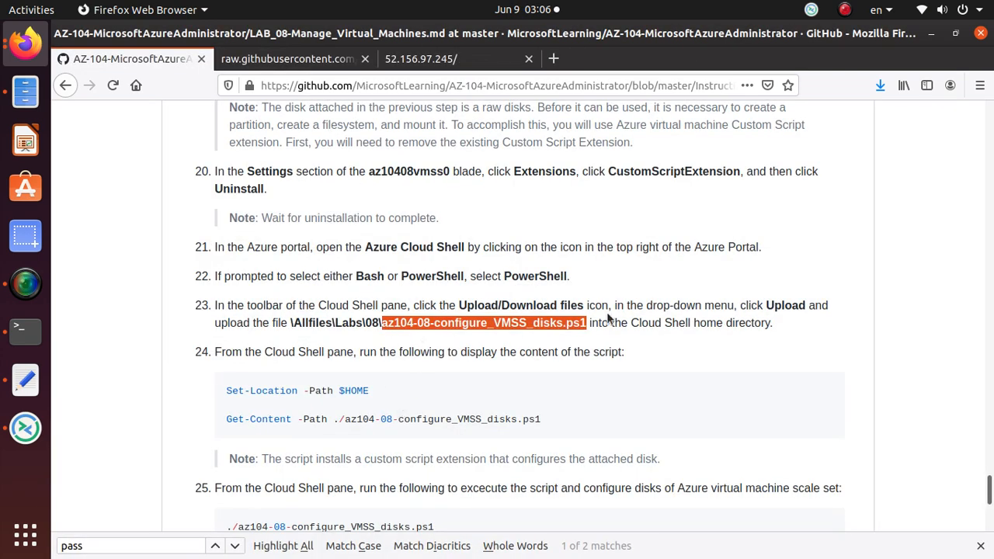
key("alt+Tab")
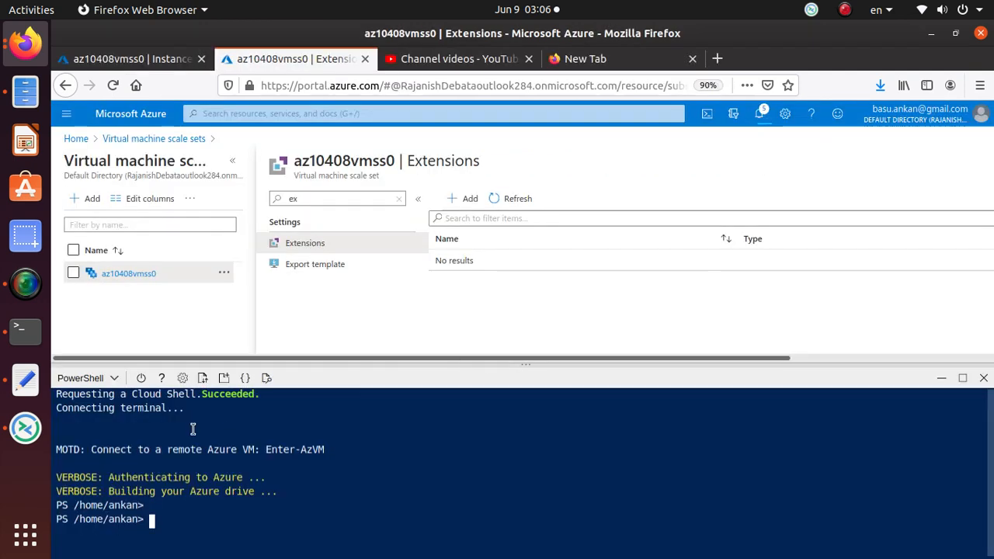
left_click(202, 378)
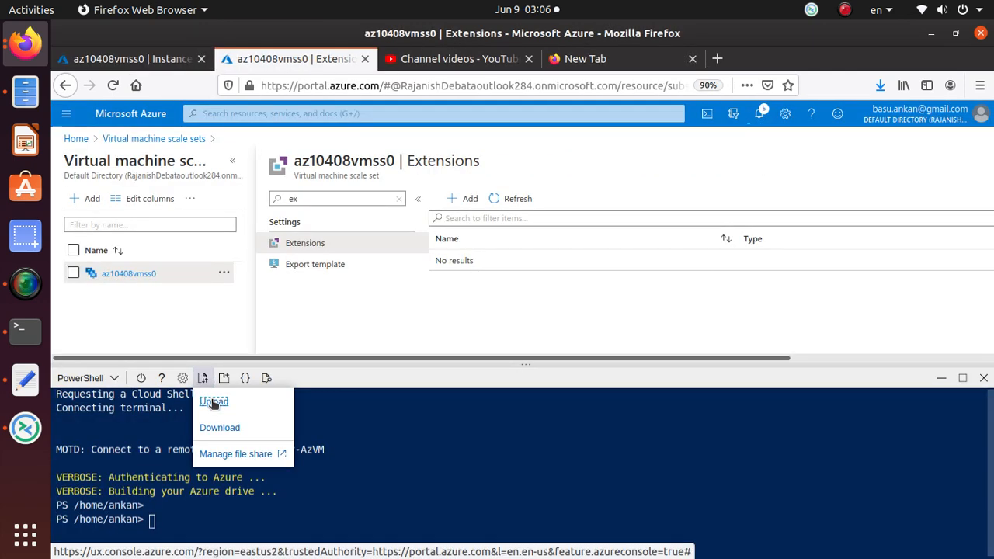
left_click(214, 402)
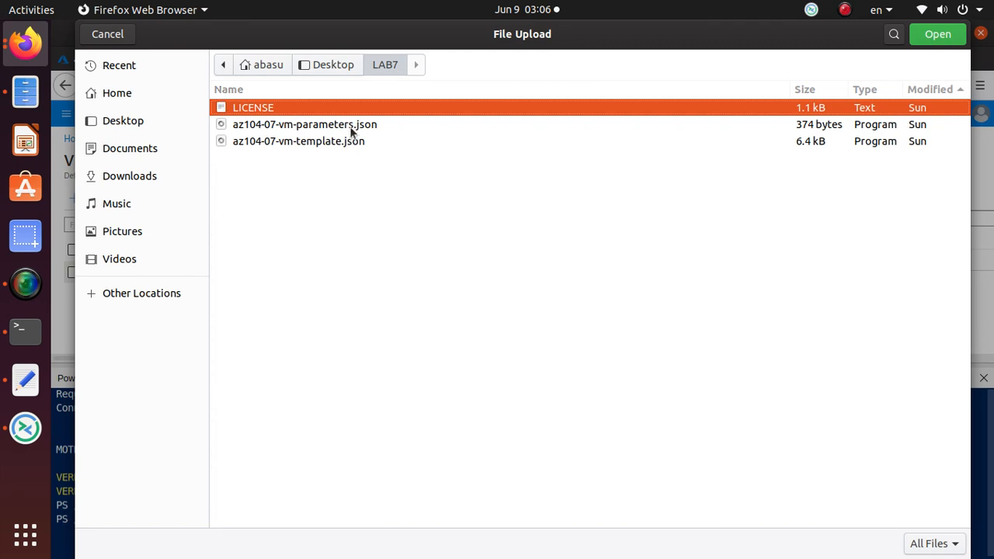
left_click(340, 64)
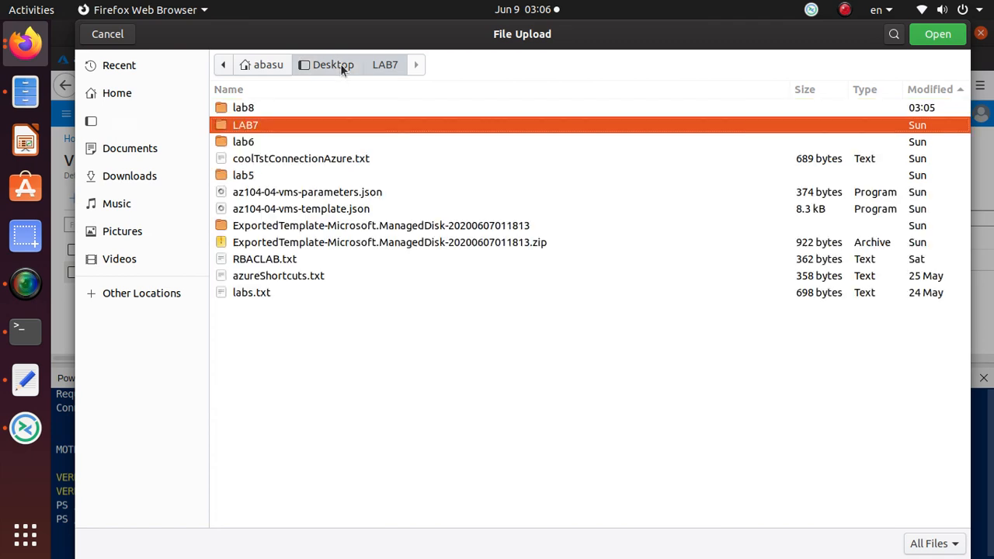
double_click(254, 109)
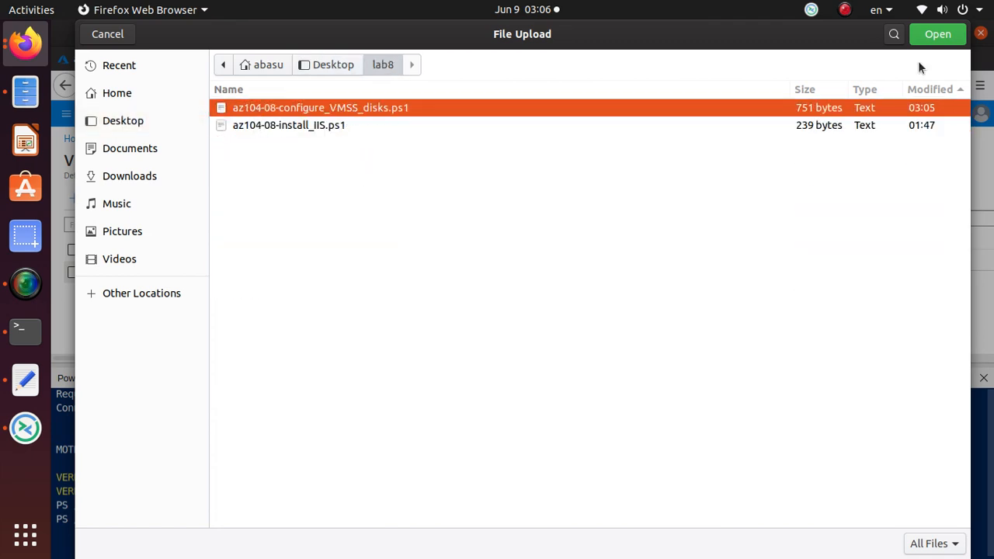
left_click(936, 34)
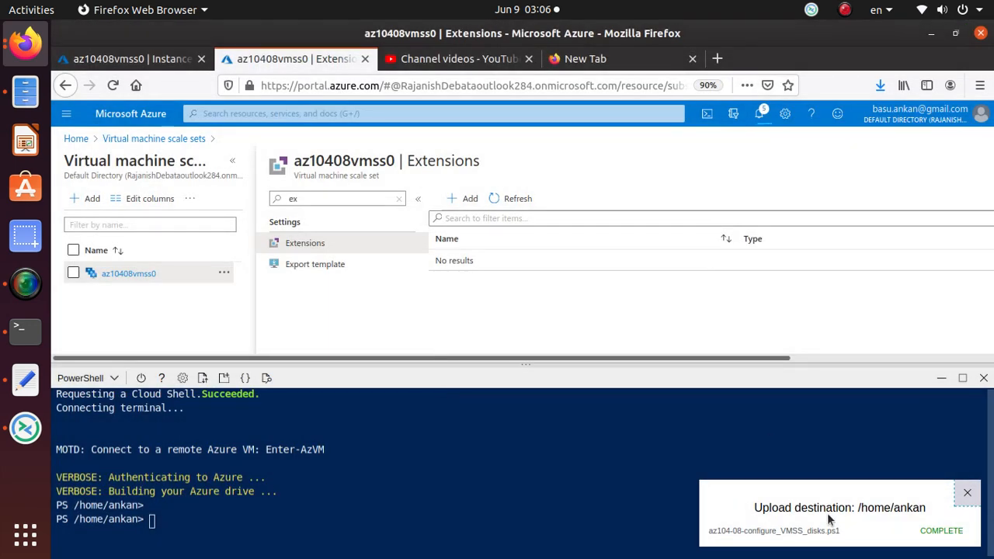
left_click_drag(759, 507, 928, 508)
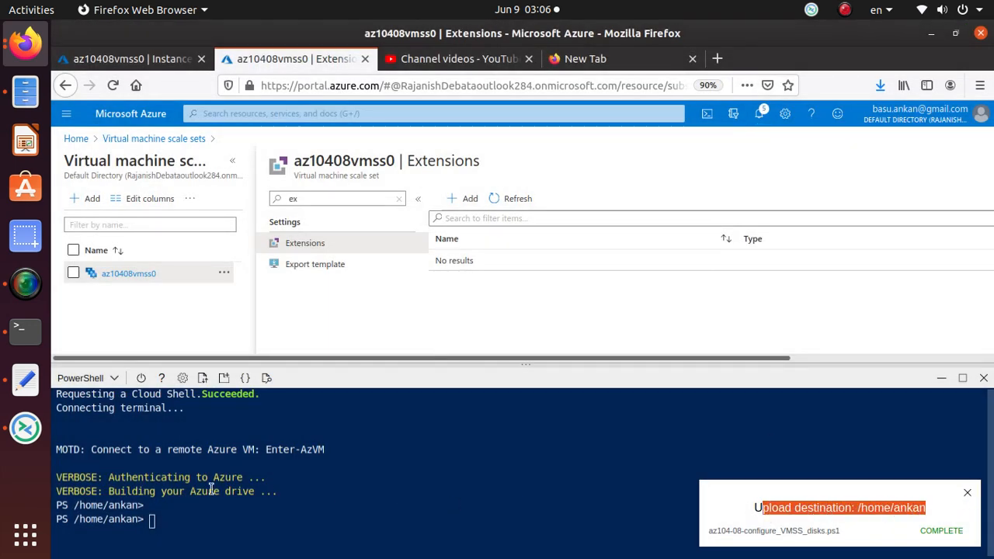
- Copy the lab step 24 commands into Cloud Shell and run them to go to $HOME and display az104-08-configure_VMSS_disks.ps1
key("alt+Tab")
scroll(298, 319, "down", 2)
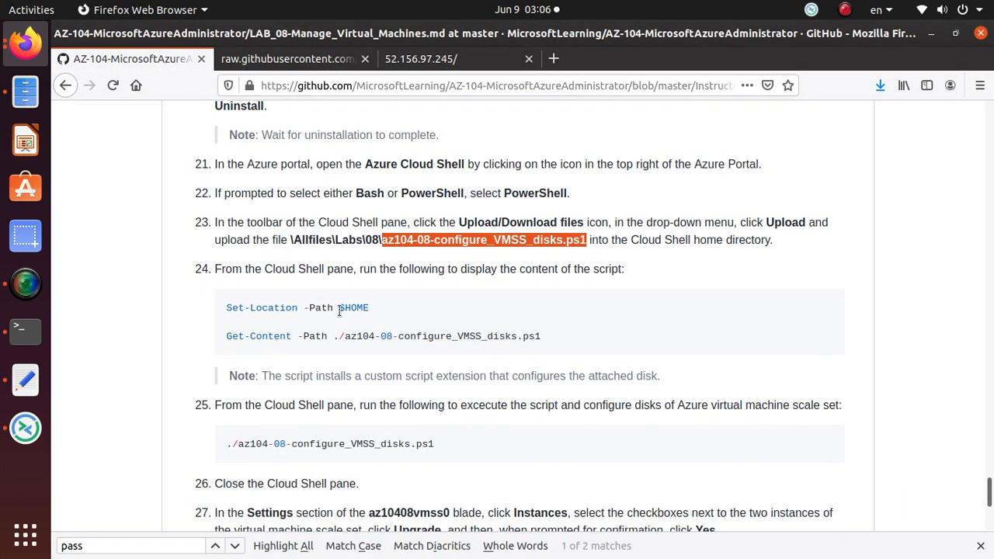
left_click_drag(539, 337, 241, 301)
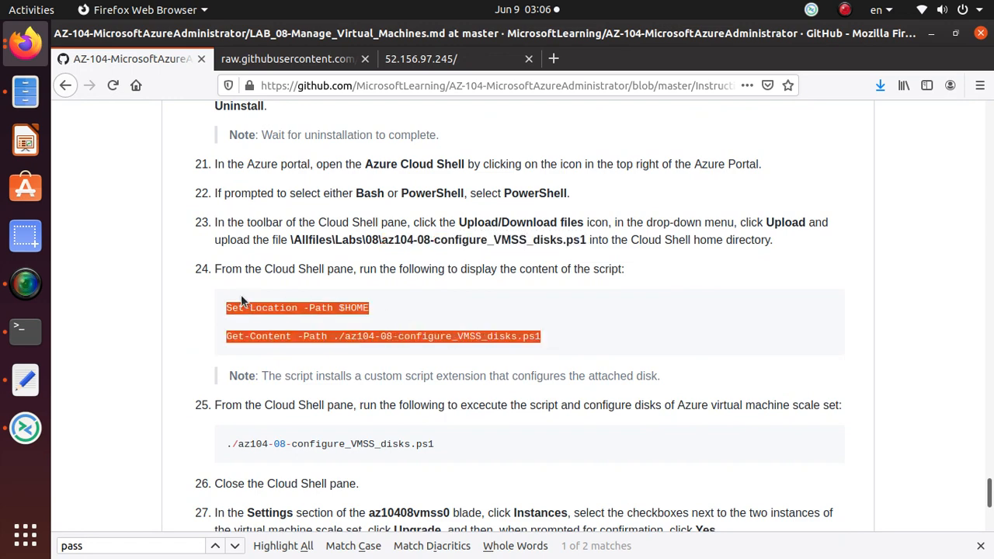
right_click(254, 307)
left_click(282, 318)
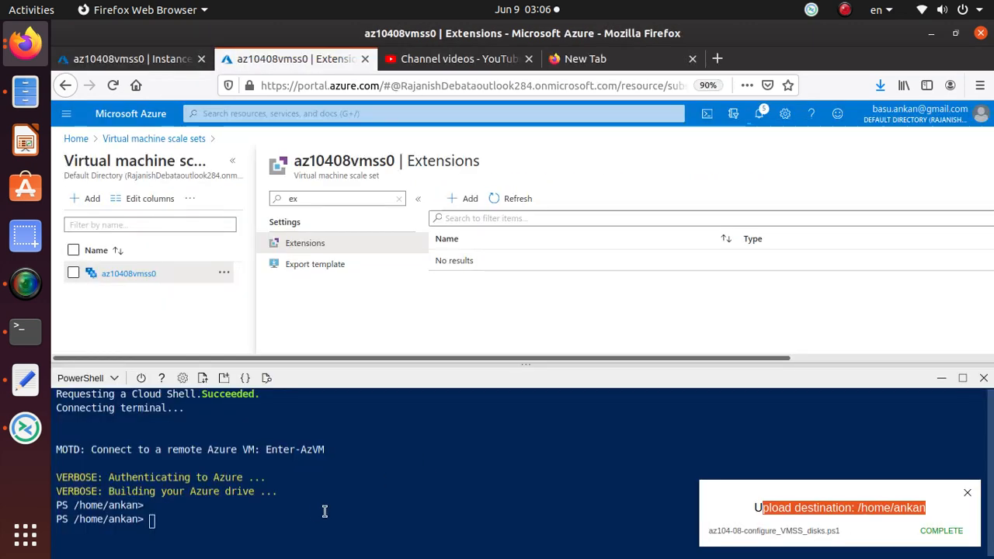
right_click(325, 511)
left_click(406, 409)
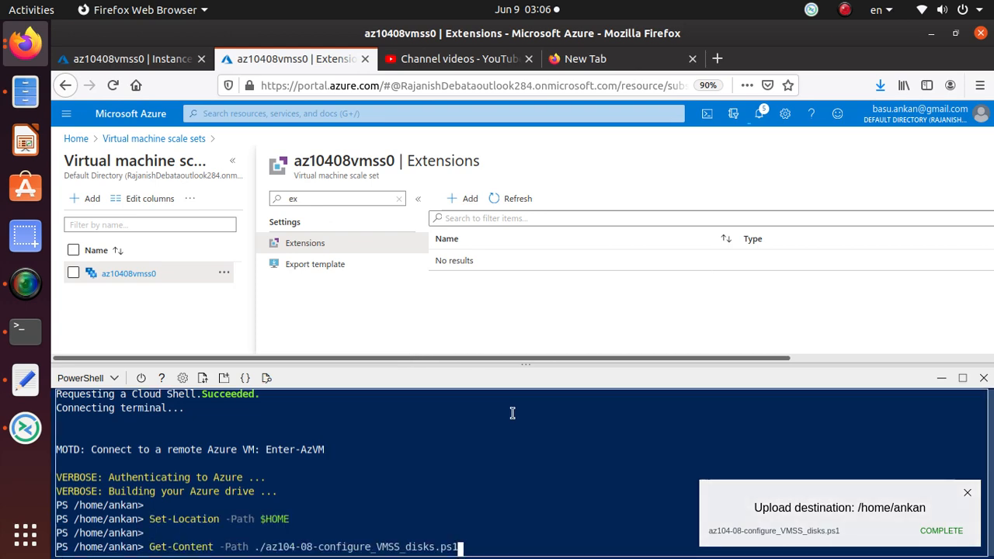
key("Return")
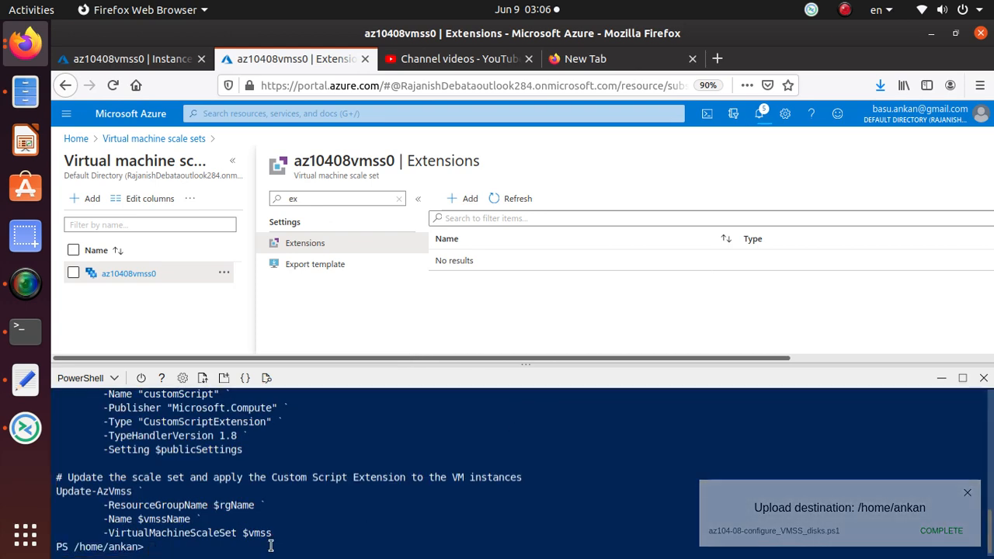
- Copy the lab step 25 command ./az104-08-configure_VMSS_disks.ps1 from the GitHub instructions
key("alt+Tab")
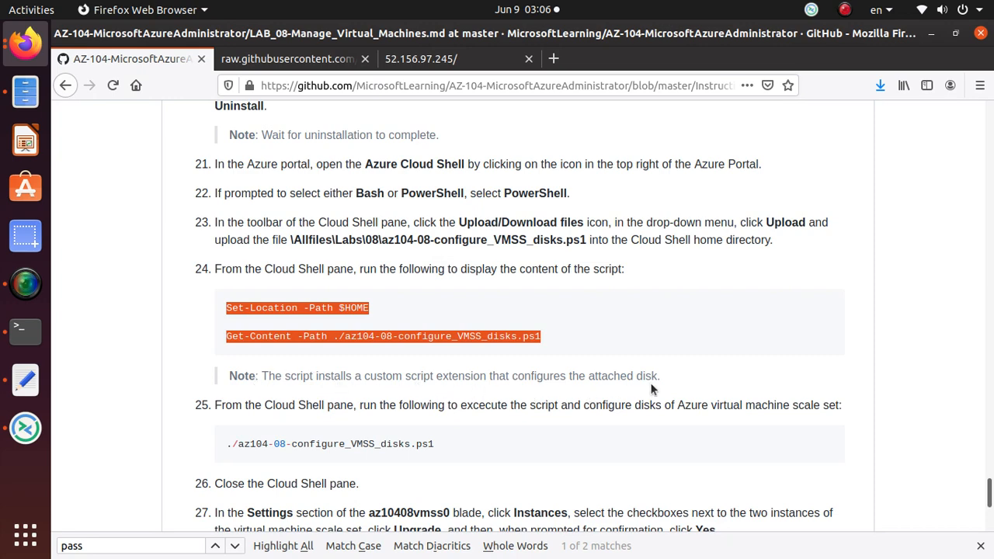
scroll(649, 381, "down", 3)
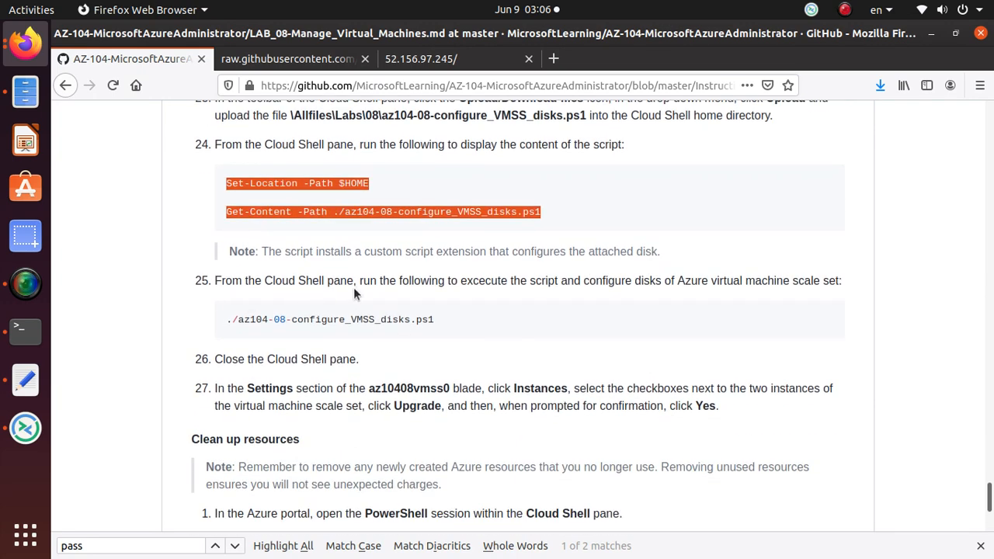
left_click(406, 320)
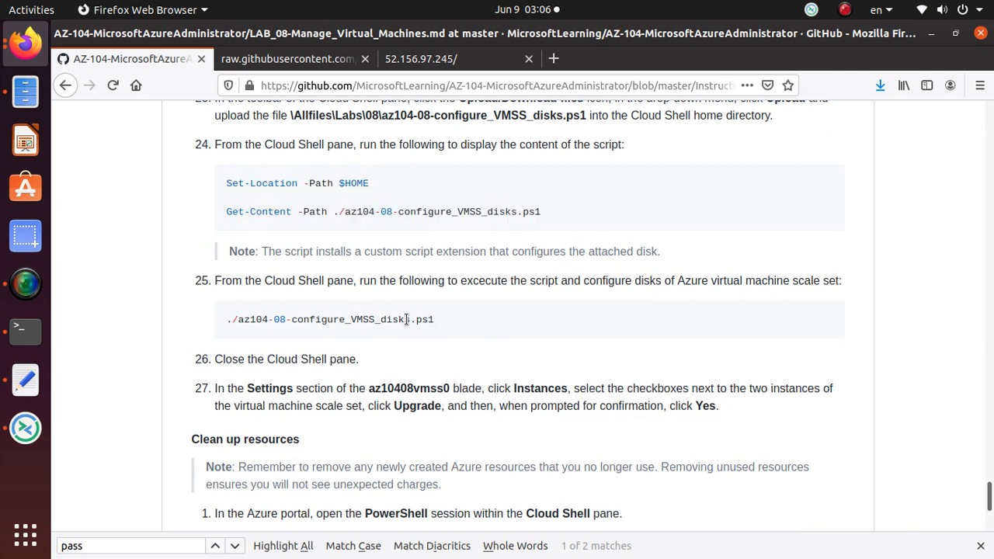
double_click(405, 319)
right_click(406, 318)
triple_click(353, 323)
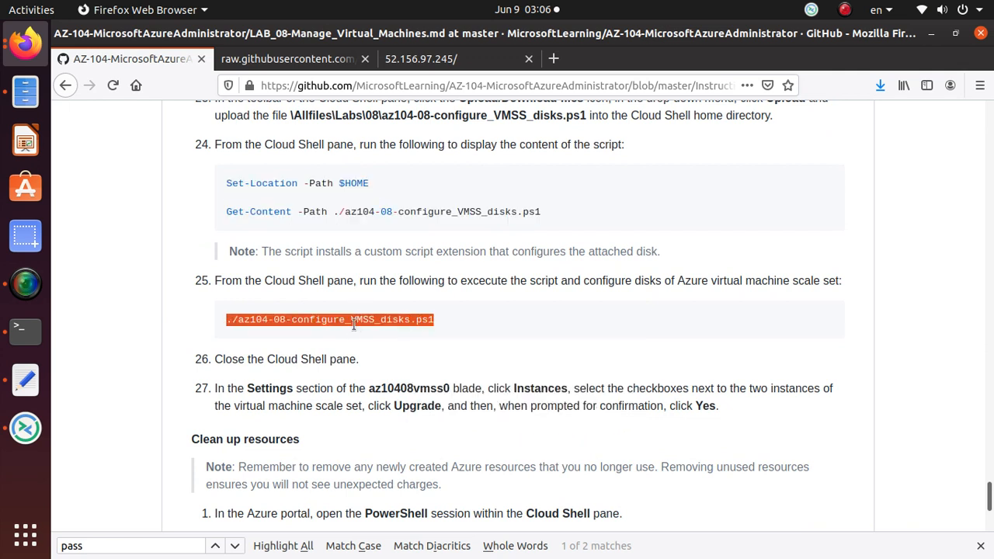
left_click(354, 323)
right_click(353, 323)
left_click(334, 316)
double_click(335, 316)
triple_click(335, 317)
right_click(335, 318)
left_click(360, 331)
- Run the copied ./az104-08-configure_VMSS_disks.ps1 command in the Azure portal's Cloud Shell
key("alt+Tab")
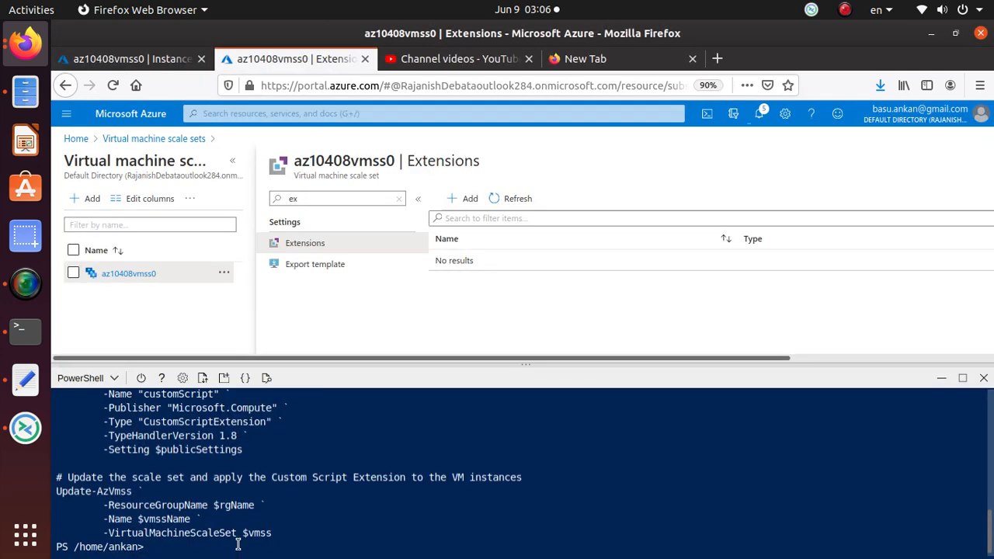
right_click(237, 542)
left_click(279, 440)
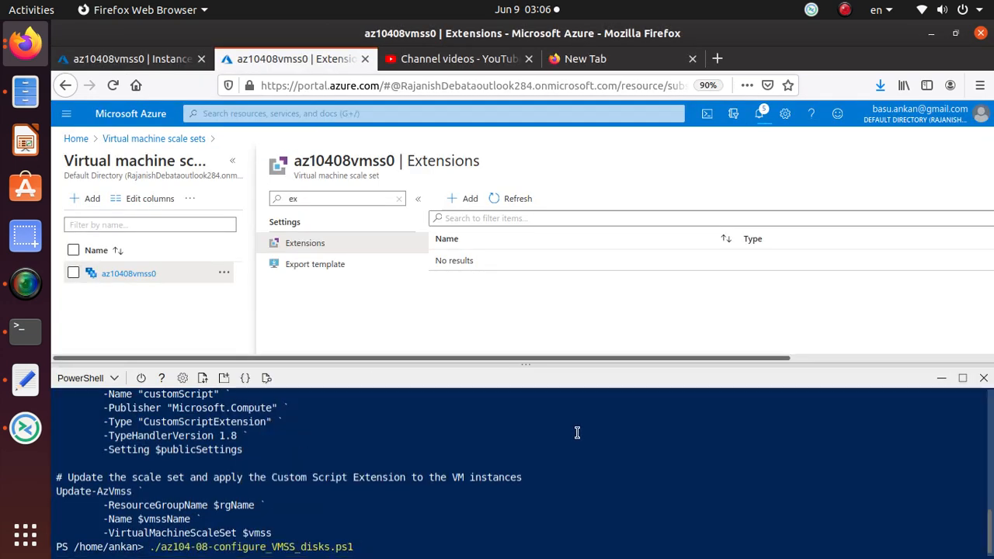
key("Return")
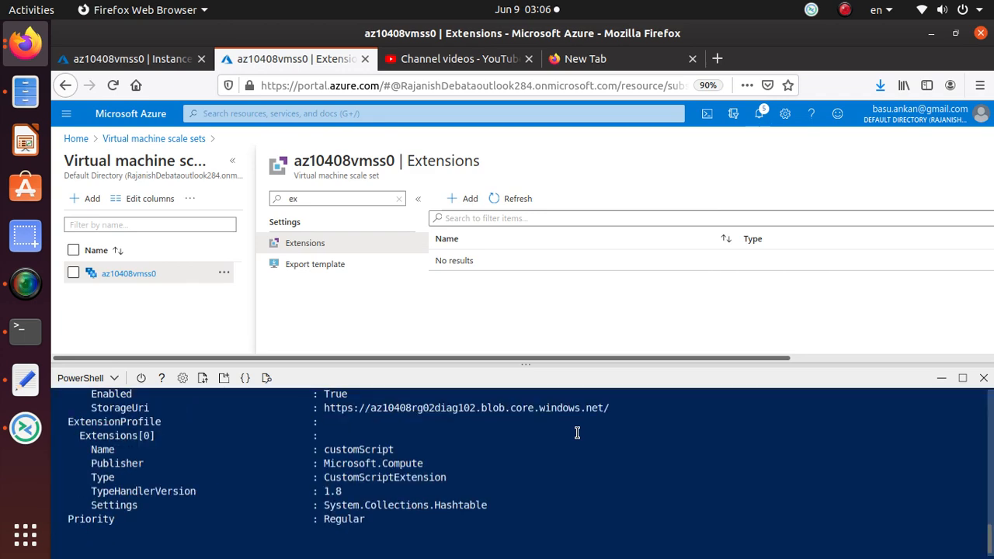
- Read lab steps 26 and 27, and open the Instances page of the az10408vmss0 scale set in the Azure portal
key("alt+Tab")
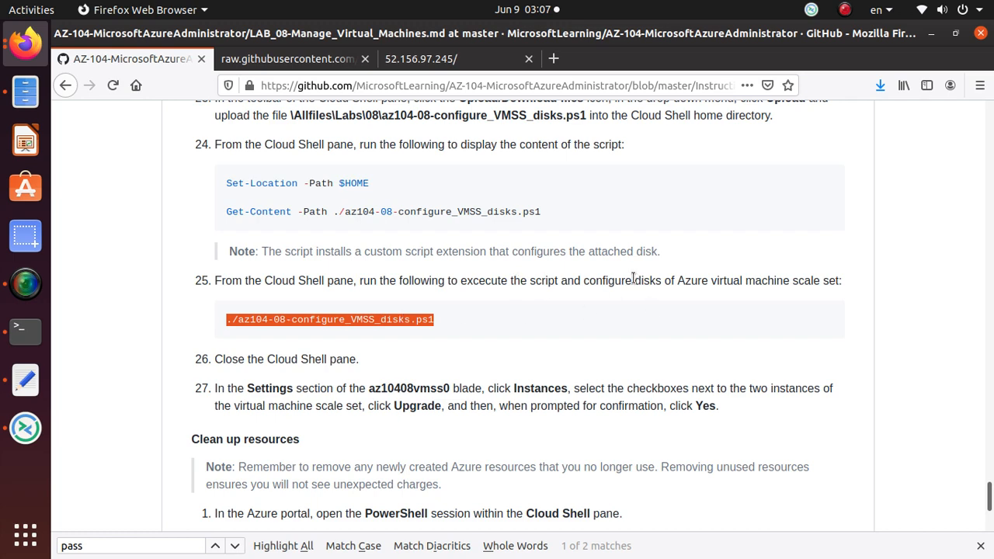
scroll(629, 281, "down", 5)
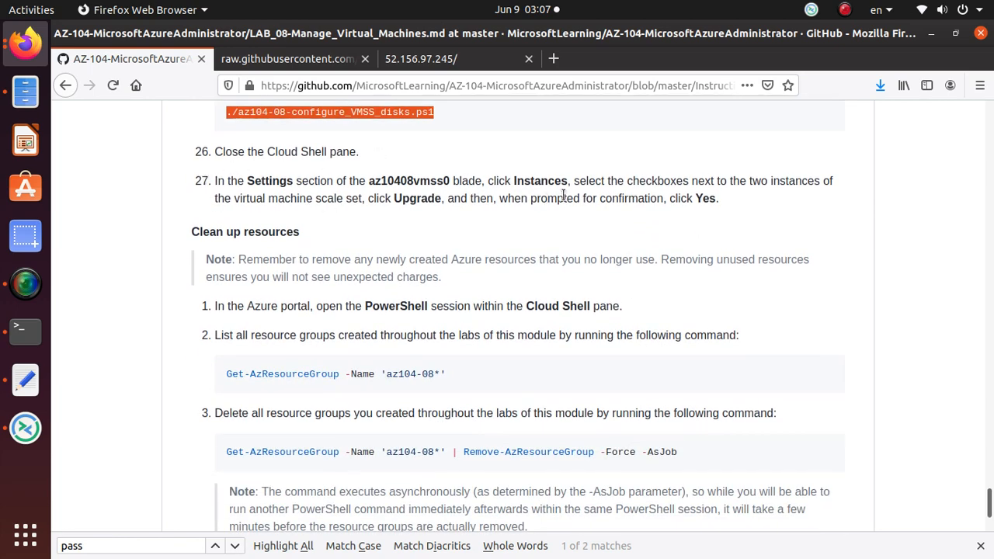
key("alt+Tab")
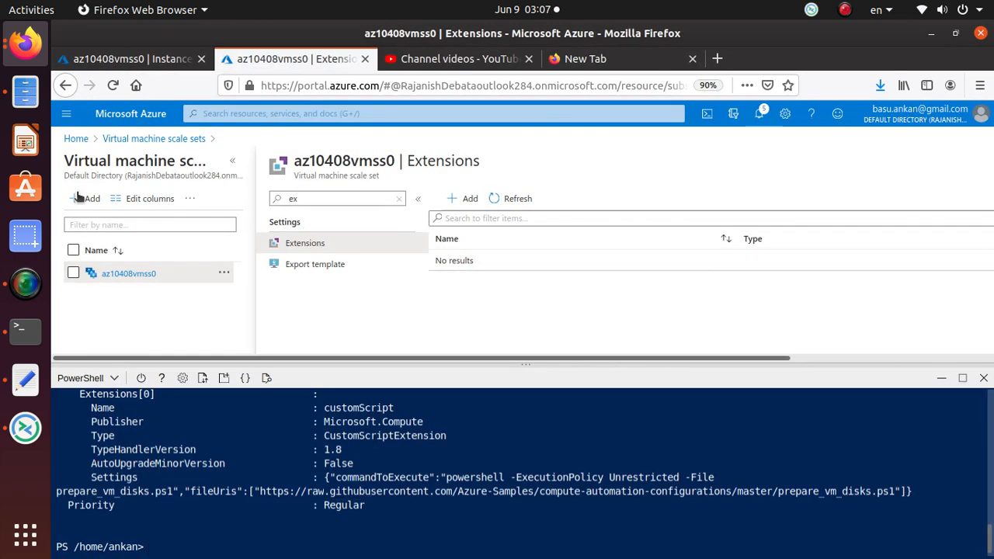
left_click(156, 139)
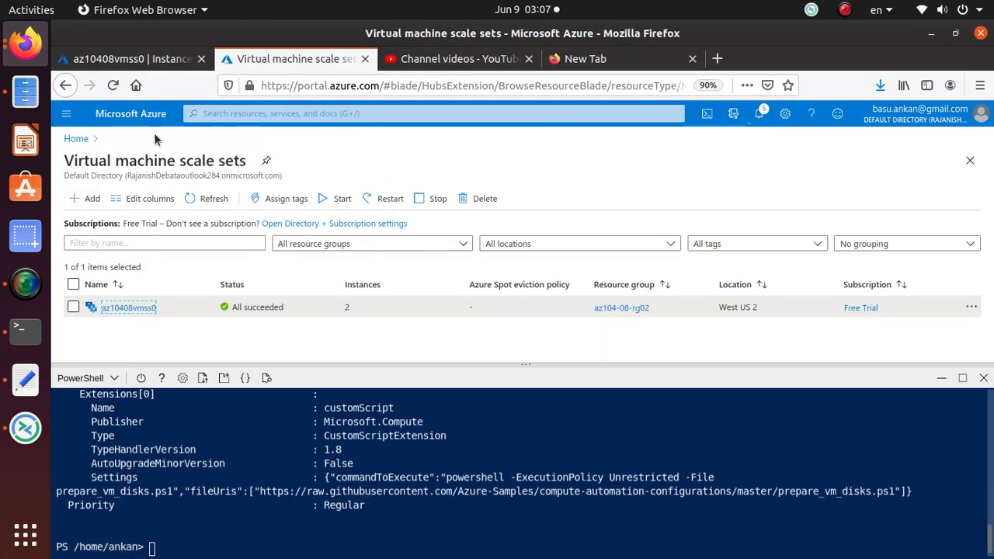
left_click(135, 306)
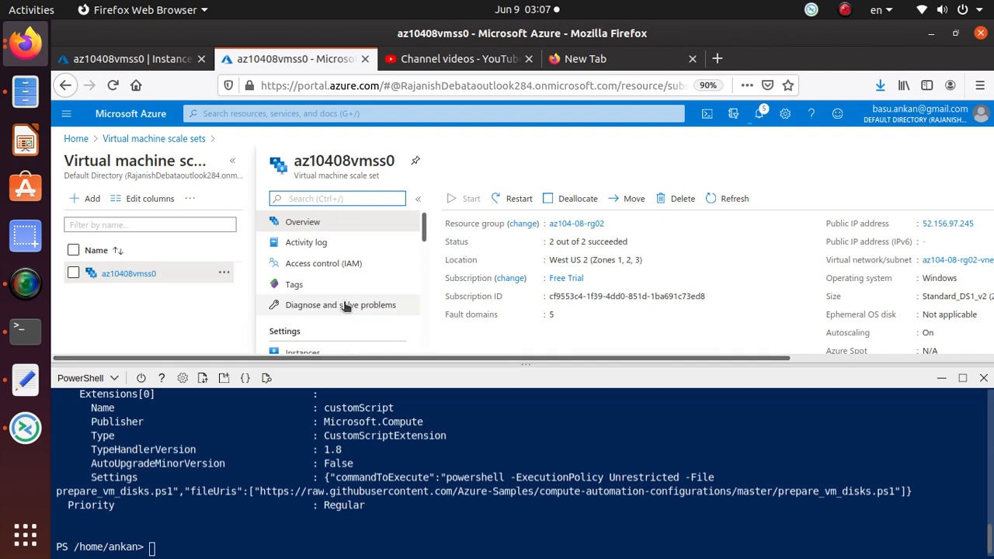
scroll(344, 304, "down", 1)
left_click(311, 319)
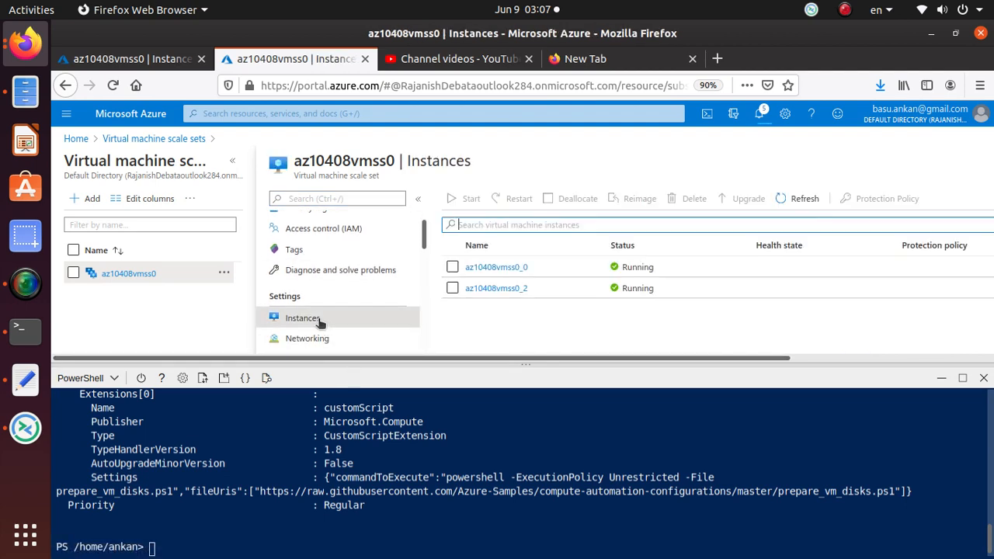
- Upgrade instances az10408vmss0_0 and az10408vmss0_2 to the latest model, and refresh the instances list in the other portal tab
left_click(452, 267)
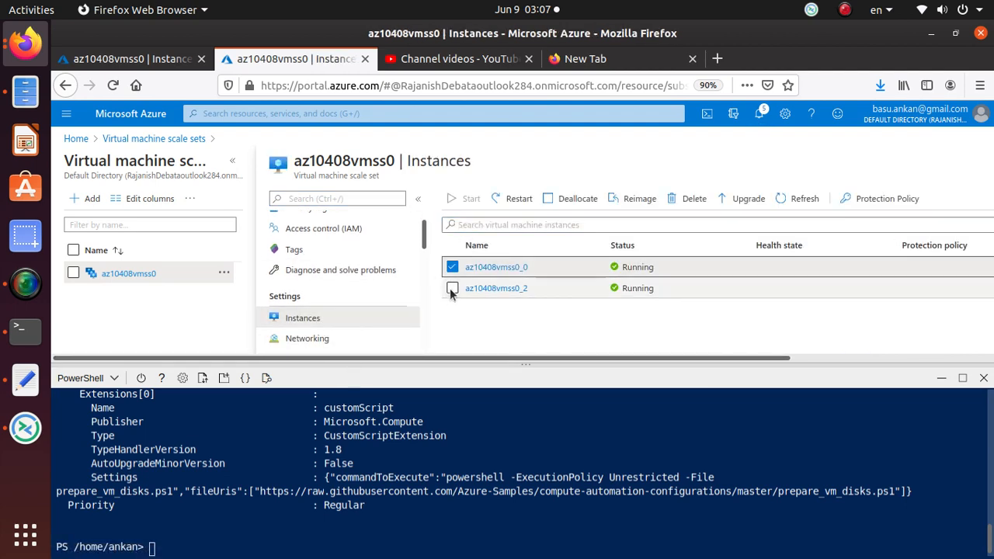
left_click(452, 289)
left_click(748, 199)
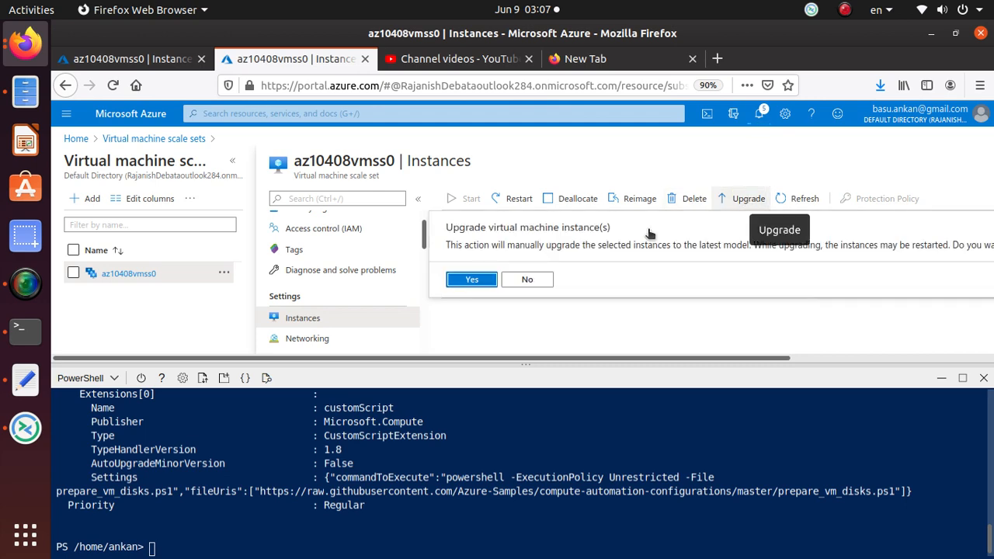
left_click(471, 280)
left_click(128, 59)
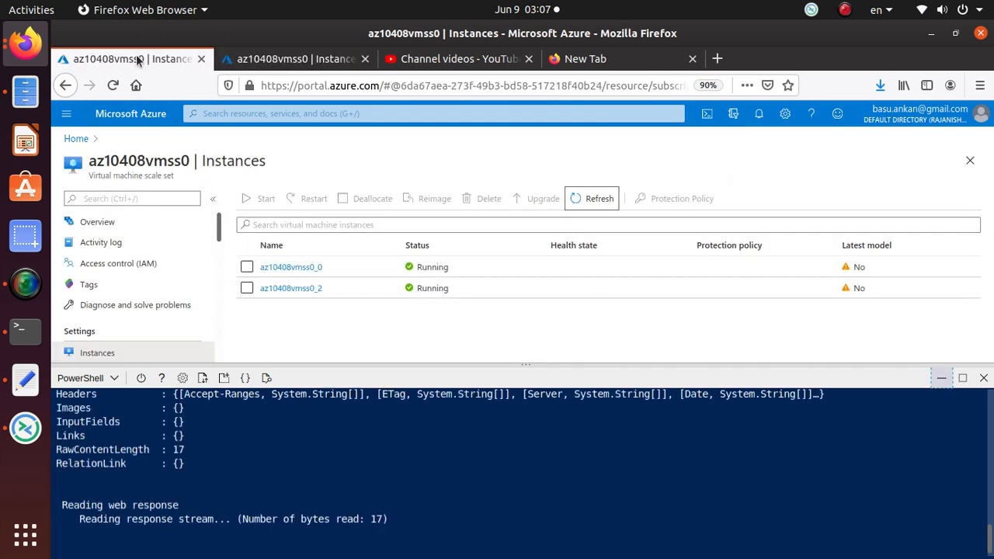
left_click(598, 199)
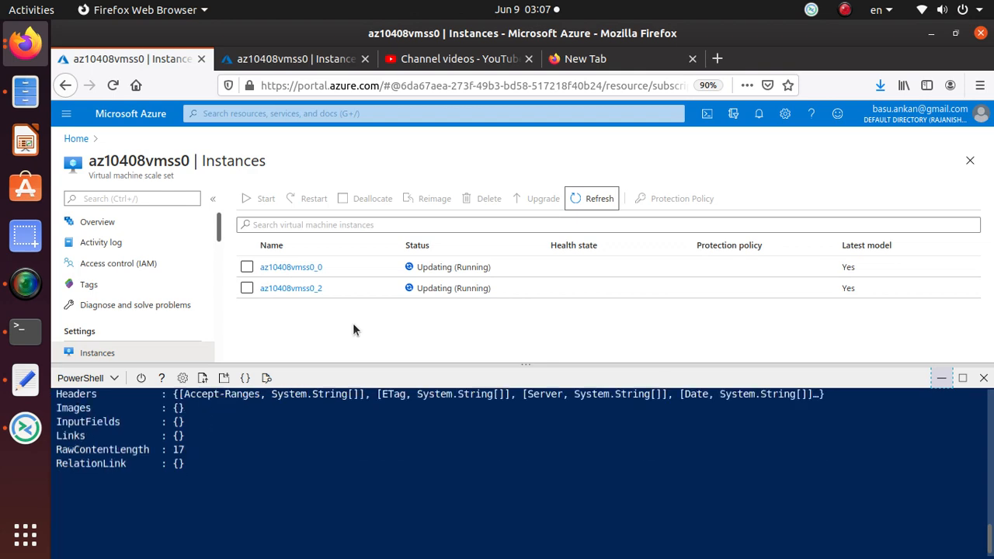
- Copy the command Get-AzResourceGroup -Name 'az104-08*' from step 2 of the lab's Clean up resources section
key("alt+Tab")
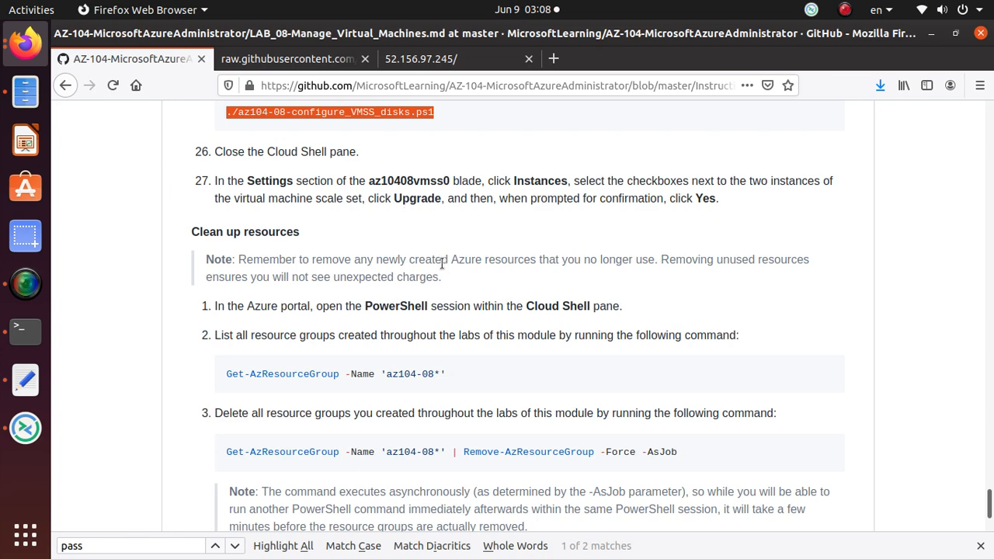
key("alt+Tab")
key("alt+Tab")
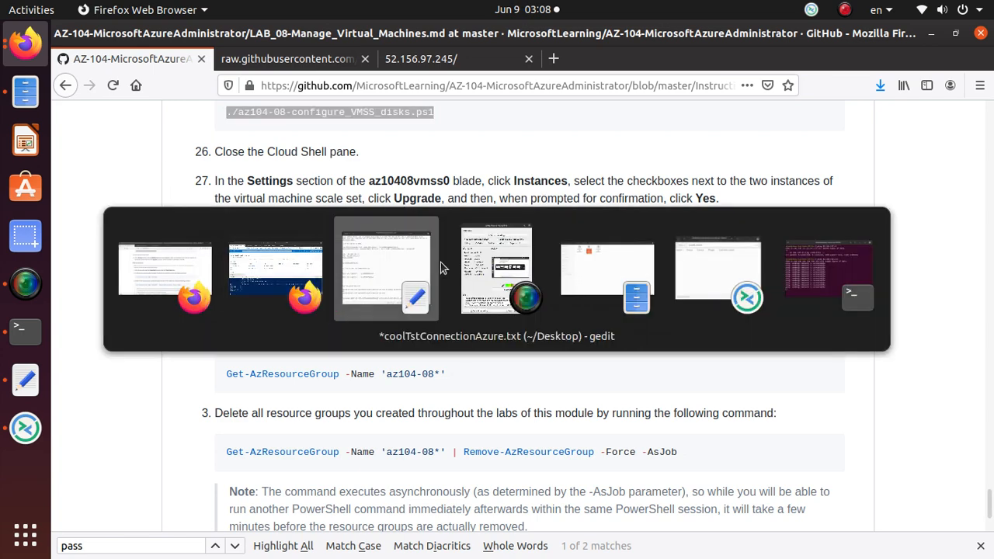
key("alt+Tab")
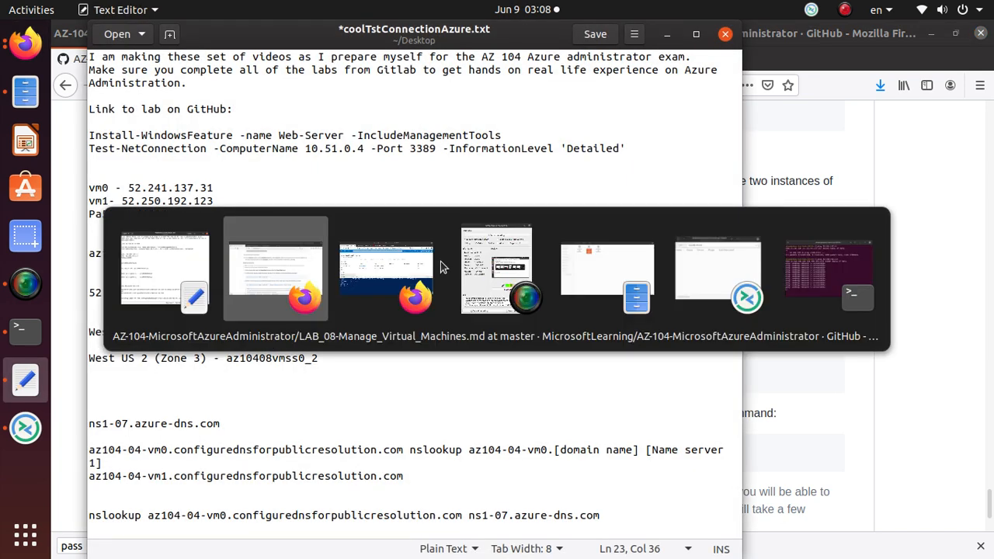
scroll(345, 310, "down", 2)
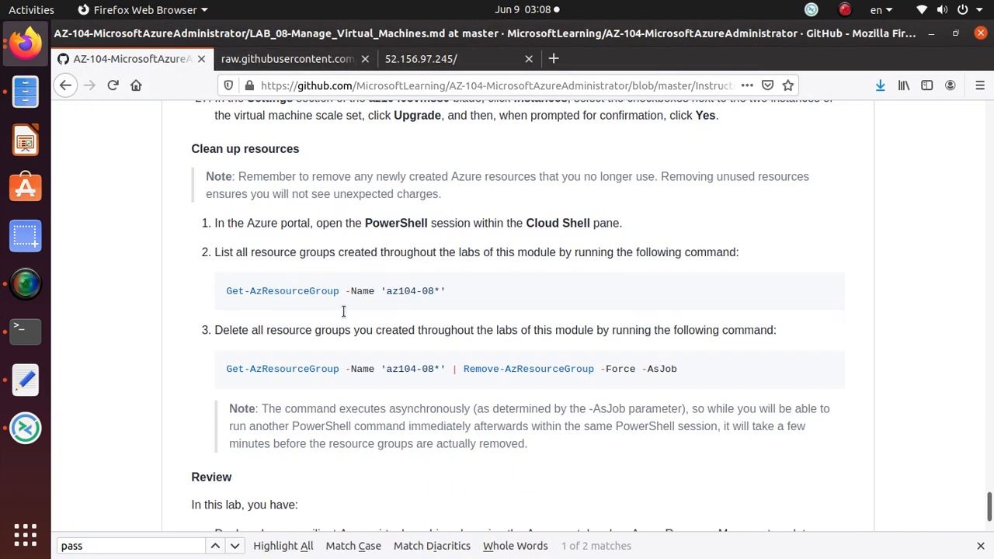
scroll(344, 312, "down", 2)
scroll(343, 309, "up", 2)
triple_click(404, 293)
right_click(423, 296)
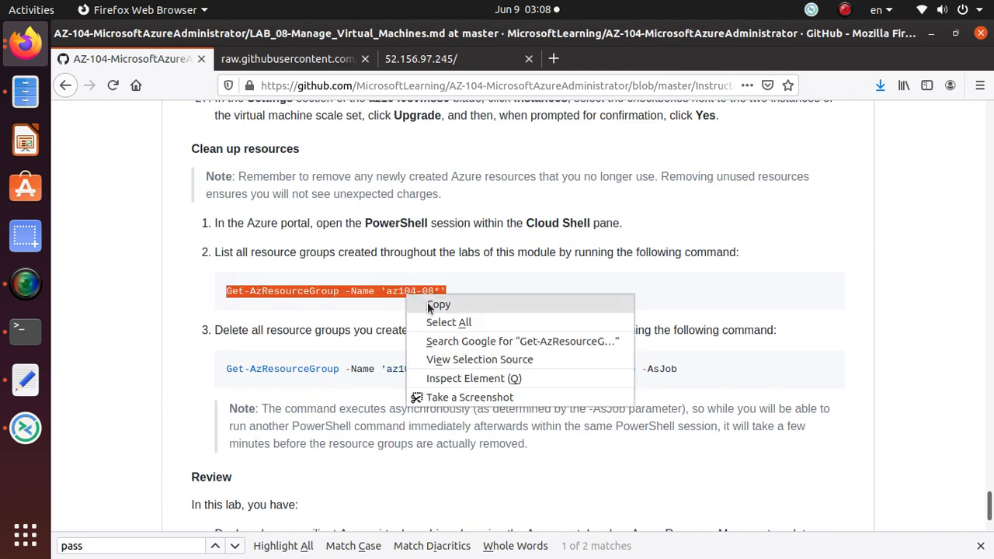
left_click(437, 305)
- Return to the Azure portal, close the Cloud Shell pane that is still running web requests, and refresh the az10408vmss0 instances list
key("alt+Tab")
key("alt+Tab")
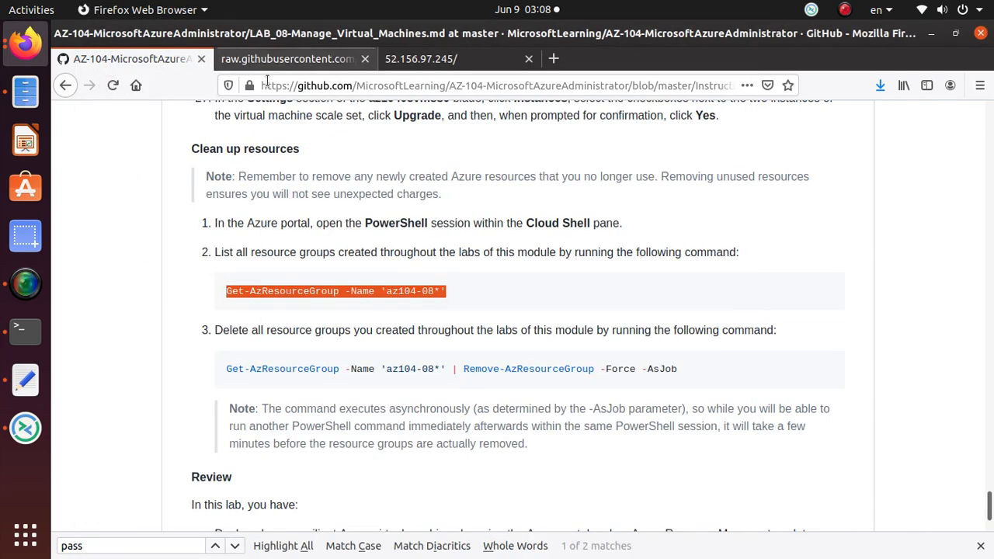
key("alt+Tab")
key("alt+Tab")
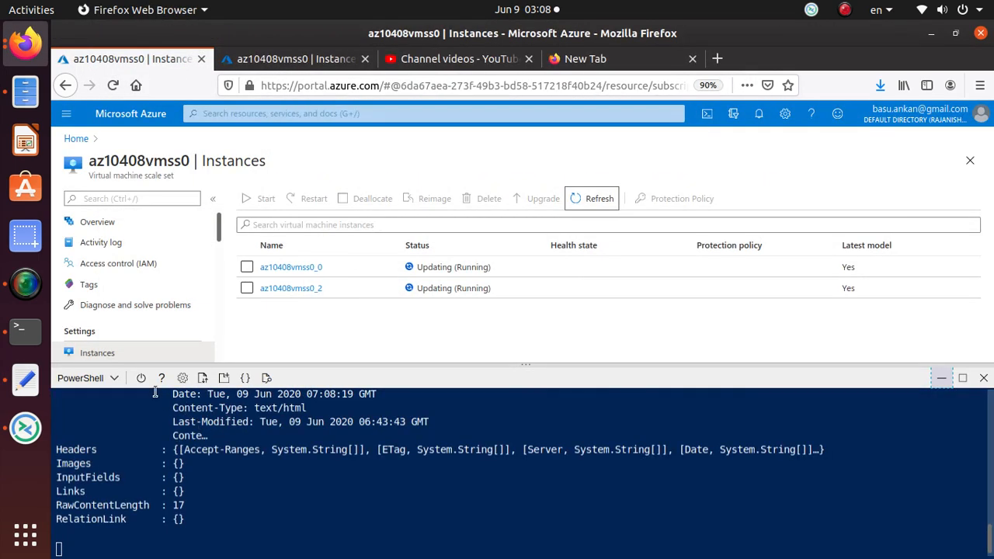
left_click(983, 379)
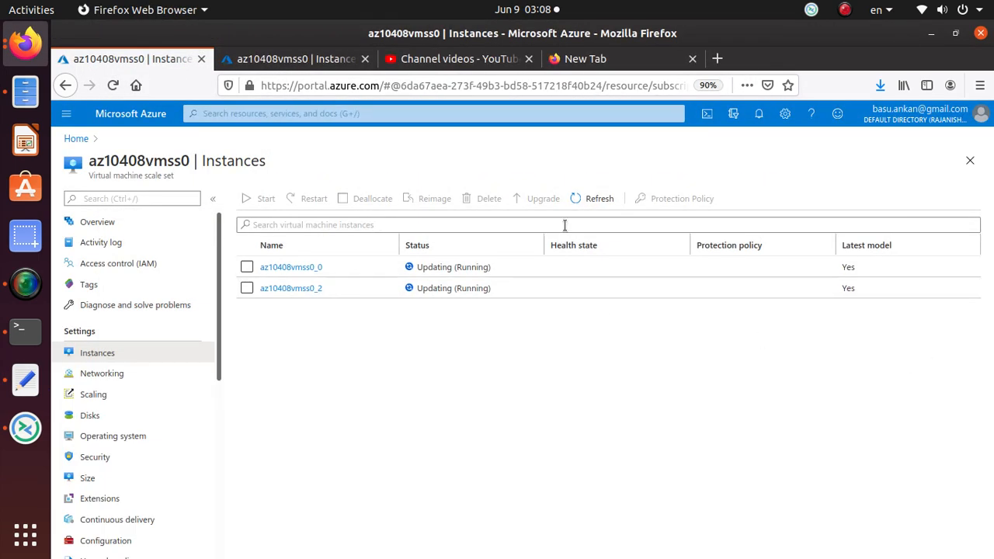
left_click(604, 204)
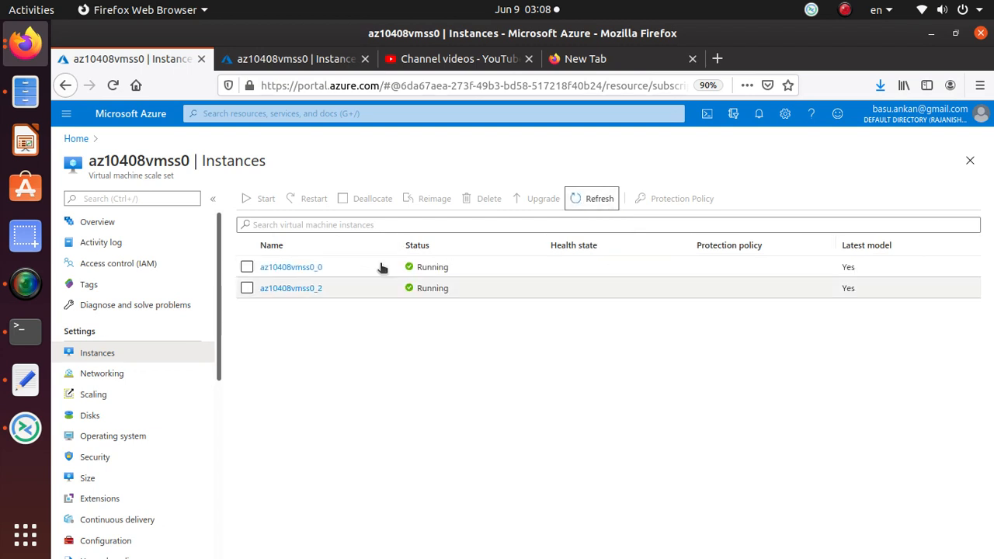
- Run Get-AzResourceGroup -Name 'az104-08*' in the Cloud Shell of the second az10408vmss0 portal tab
left_click(287, 58)
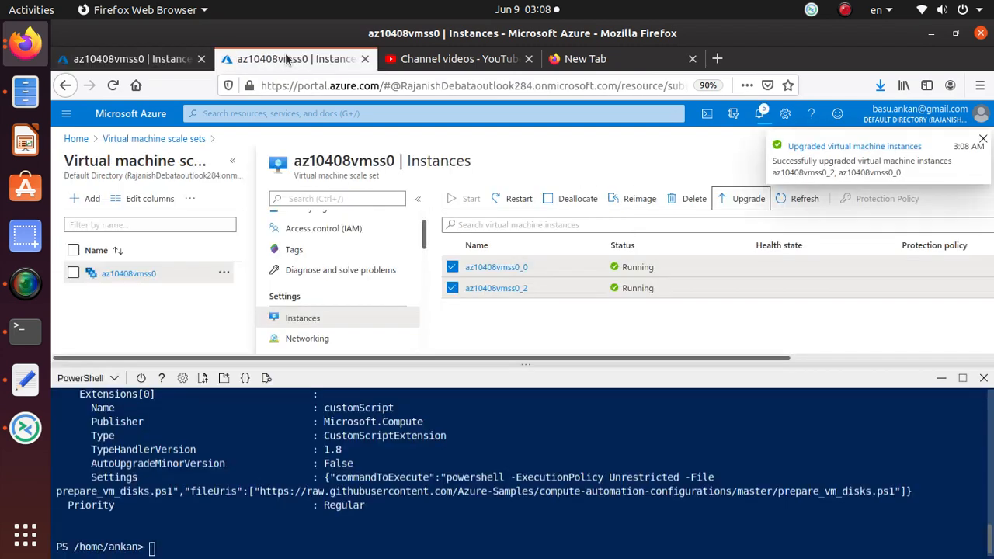
right_click(230, 547)
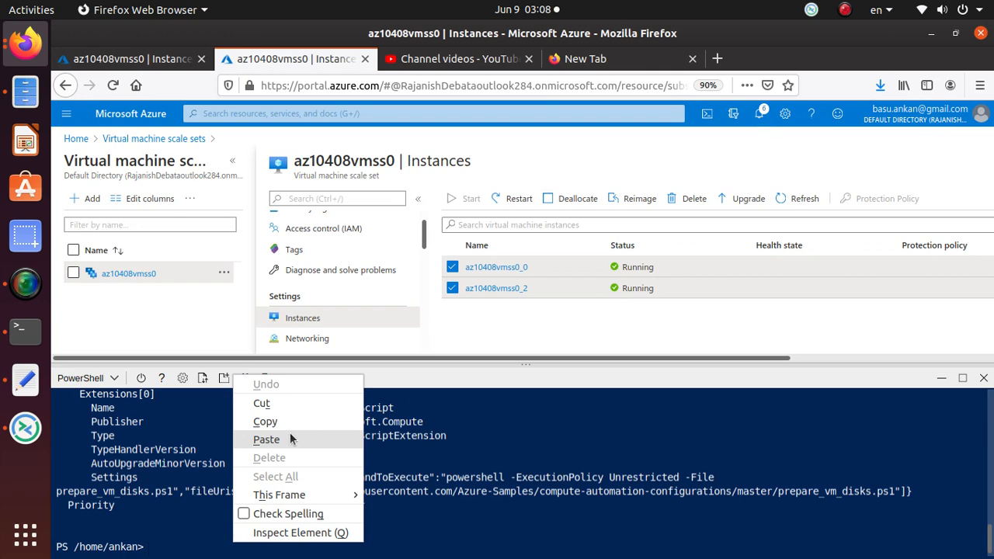
left_click(290, 432)
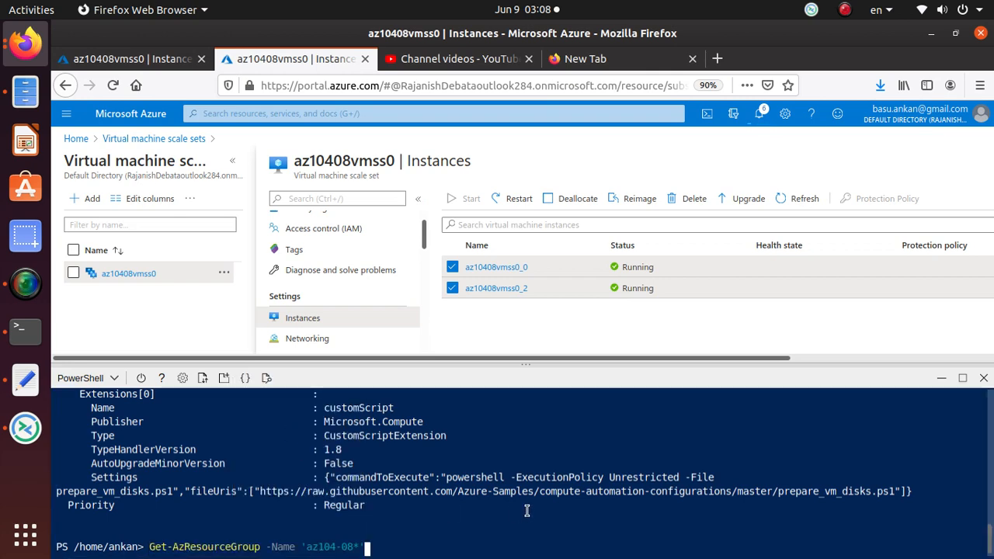
key("Return")
- Examine the provisioning states of resource groups az104-08-rg01 and az104-08-rg02, and return to the lab's clean-up instructions
scroll(173, 470, "up", 1)
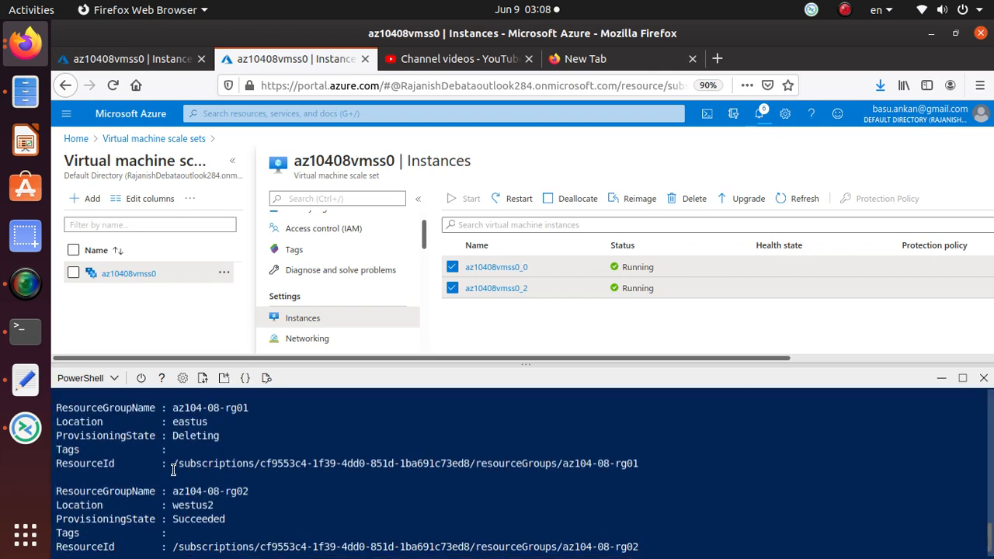
triple_click(240, 407)
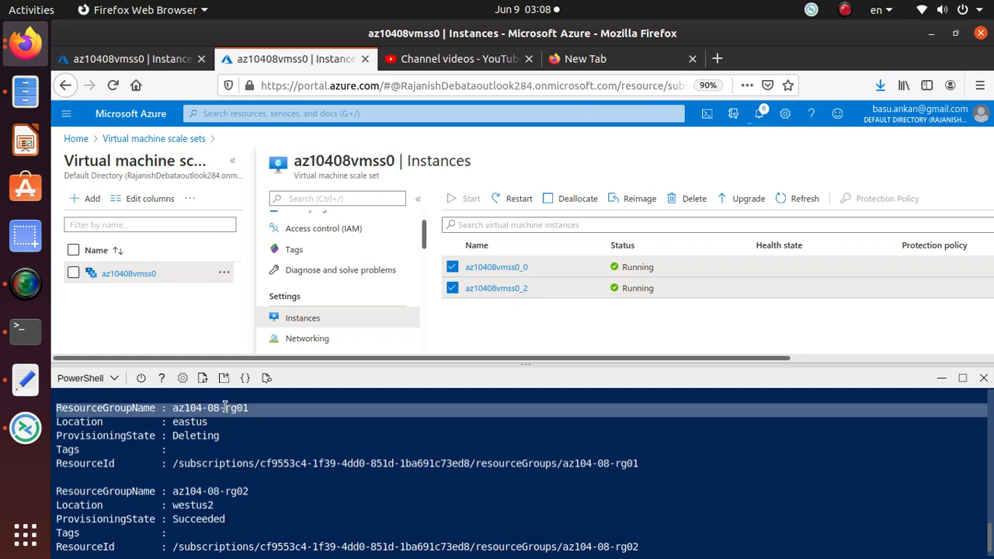
left_click_drag(225, 438, 56, 436)
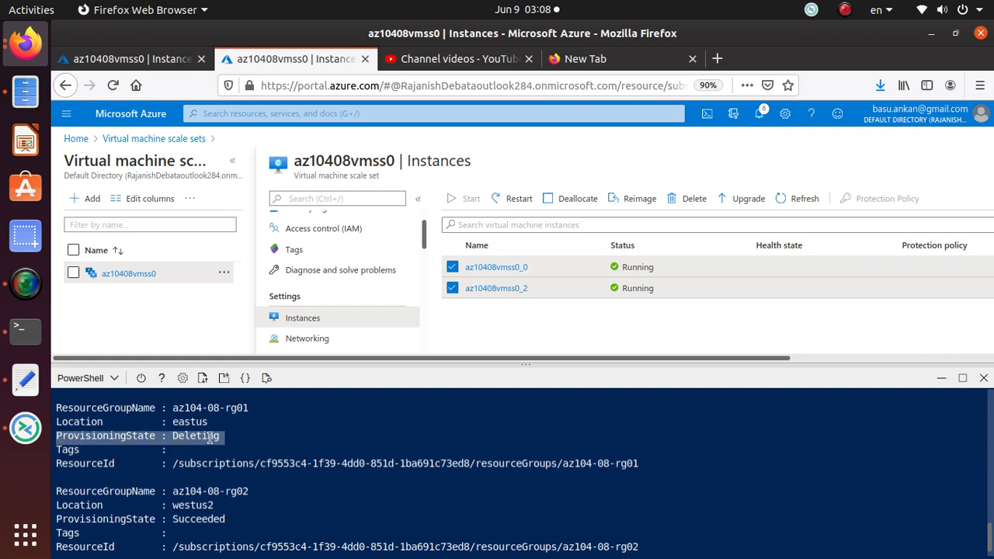
triple_click(211, 519)
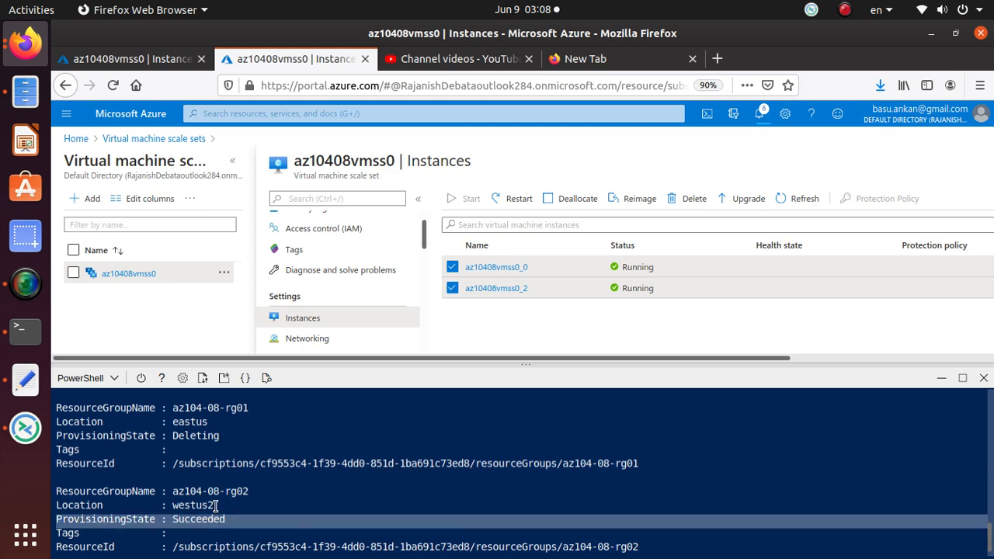
double_click(229, 491)
scroll(231, 478, "down", 2)
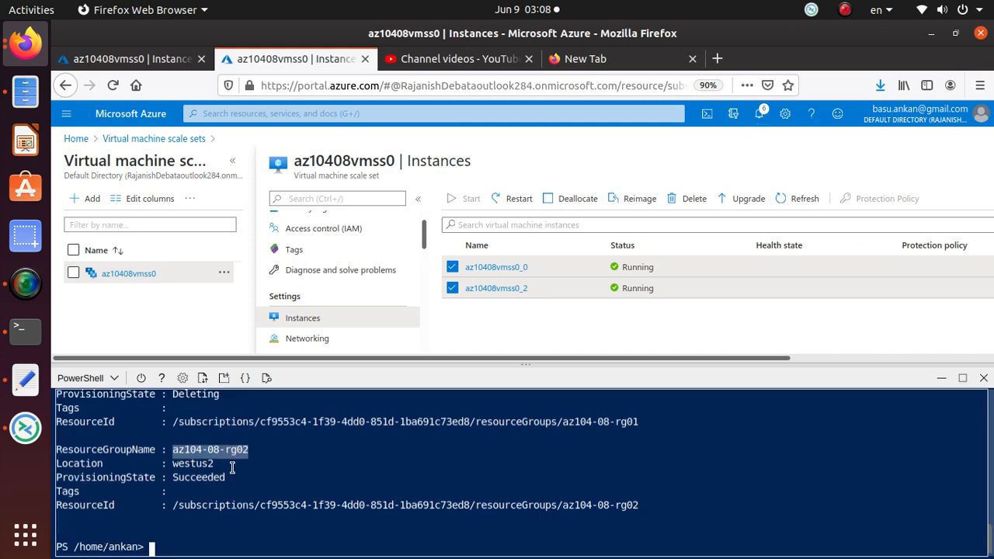
left_click(232, 545)
key("alt+Tab")
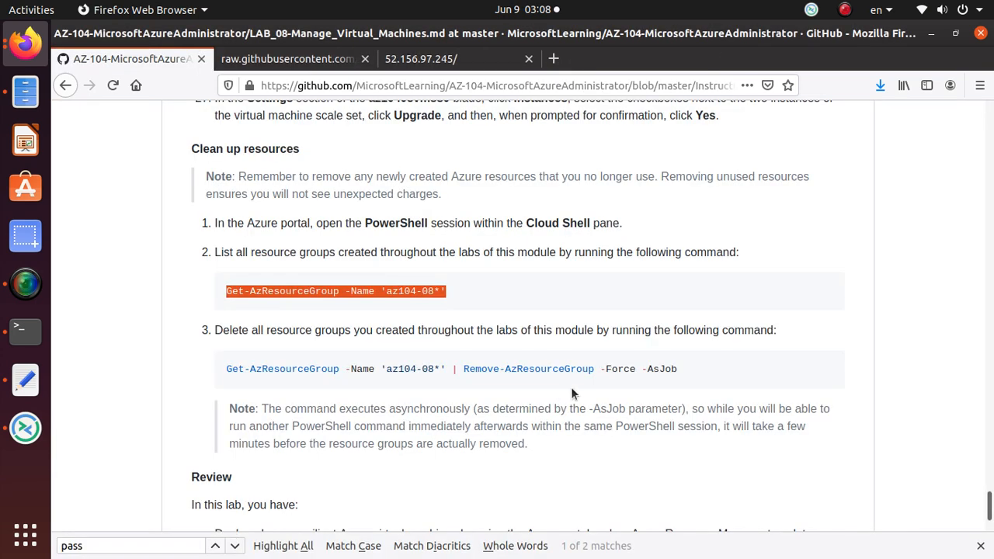
- Copy the command Get-AzResourceGroup -Name 'az104-08*' | Remove-AzResourceGroup -Force -AsJob from clean-up step 3 and paste it at the portal's Cloud Shell prompt
triple_click(641, 368)
right_click(643, 370)
left_click(675, 376)
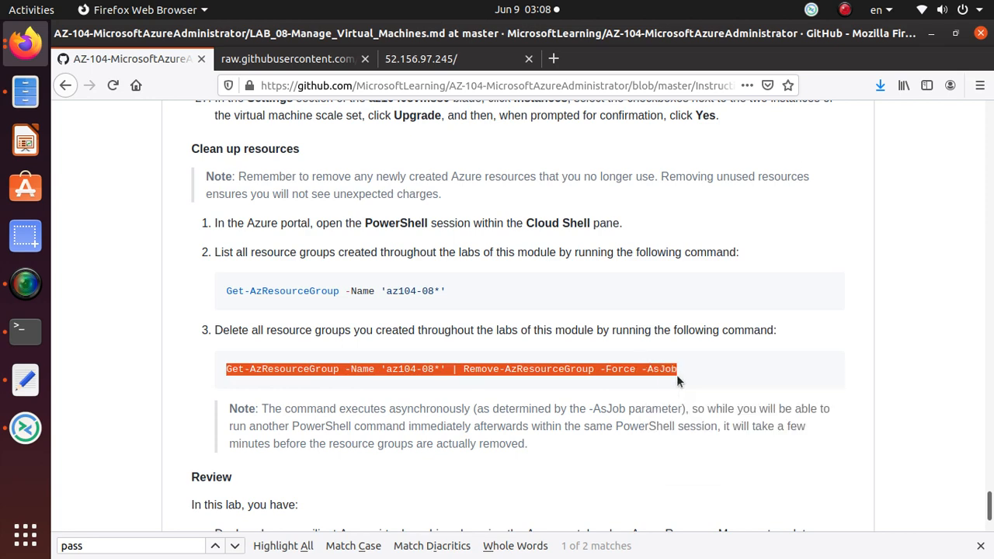
key("alt+Tab")
right_click(328, 539)
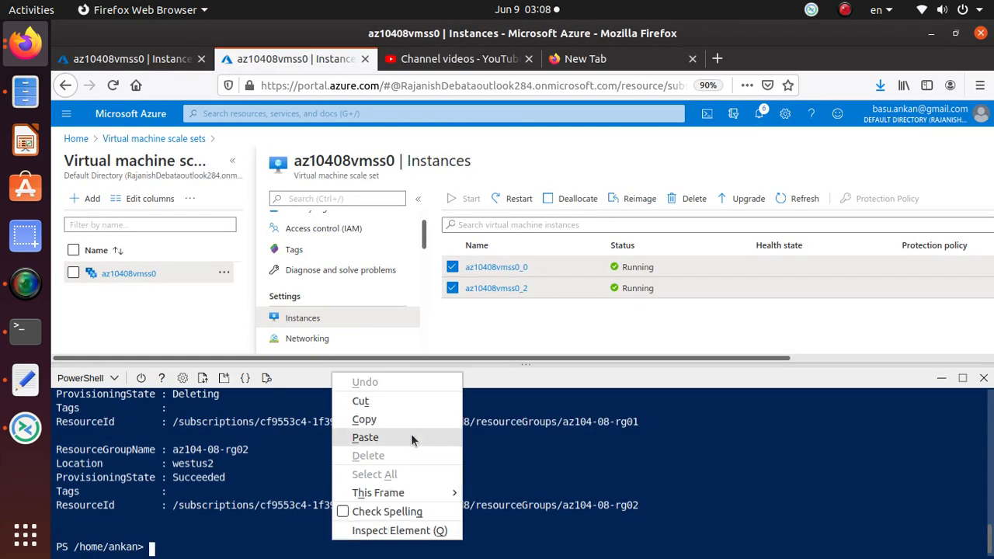
left_click(412, 438)
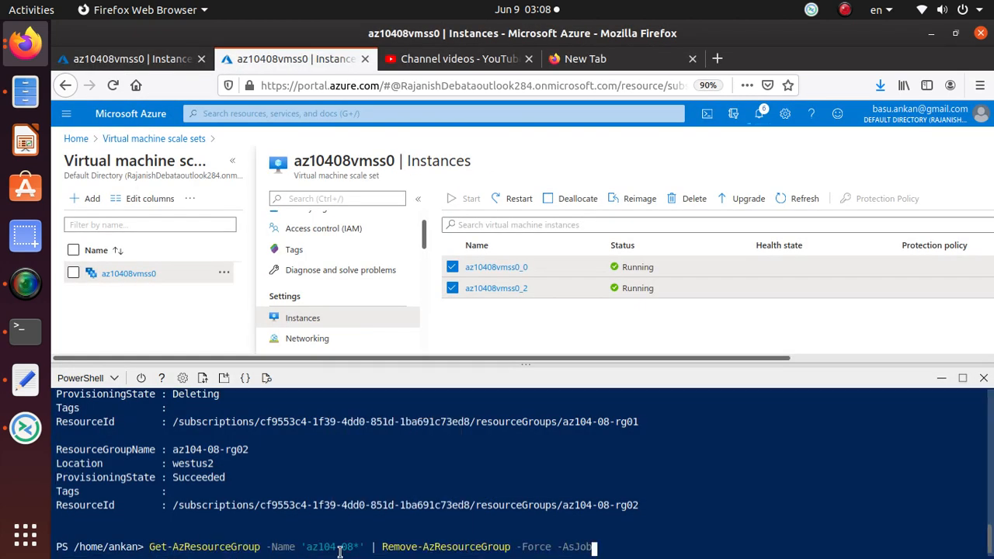
- Check the filter, removal and -AsJob parts of the pasted command, and run it to delete all az104-08 resource groups
left_click_drag(366, 548, 156, 548)
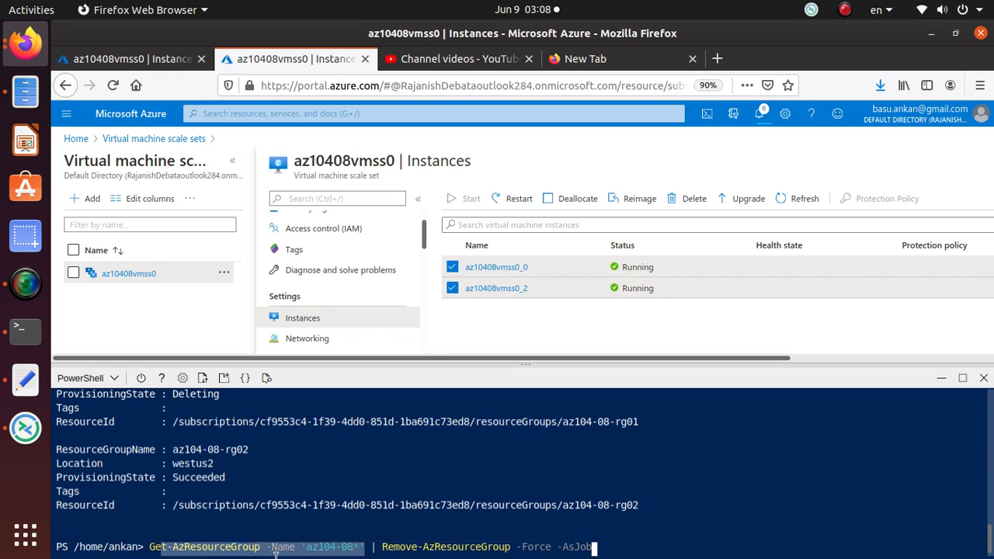
left_click_drag(375, 548, 546, 552)
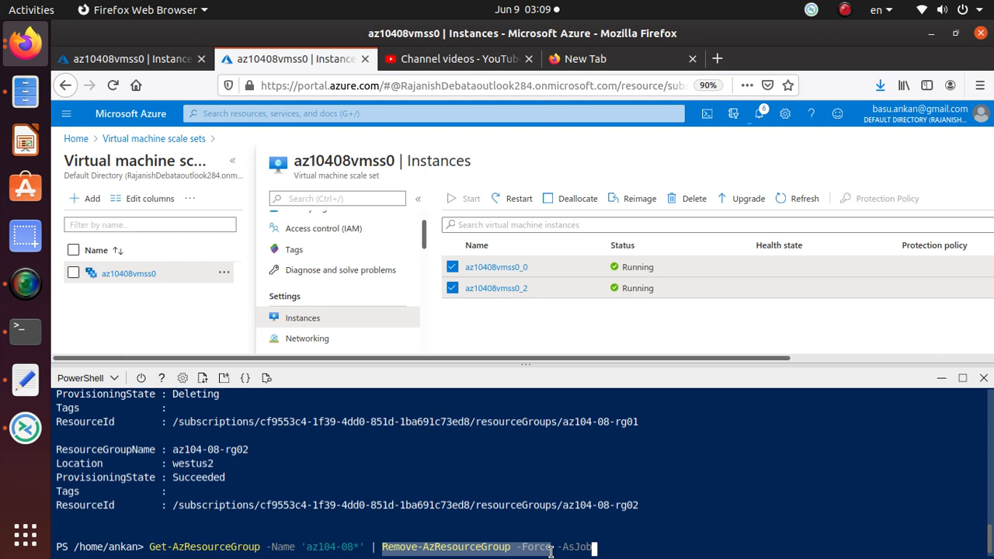
left_click_drag(551, 550, 597, 547)
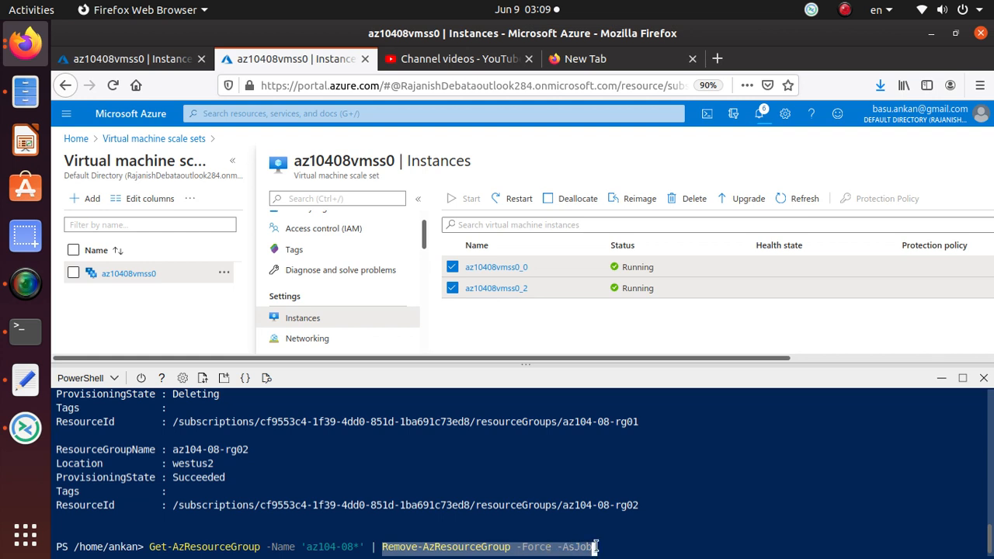
left_click(559, 551)
left_click_drag(559, 552, 597, 548)
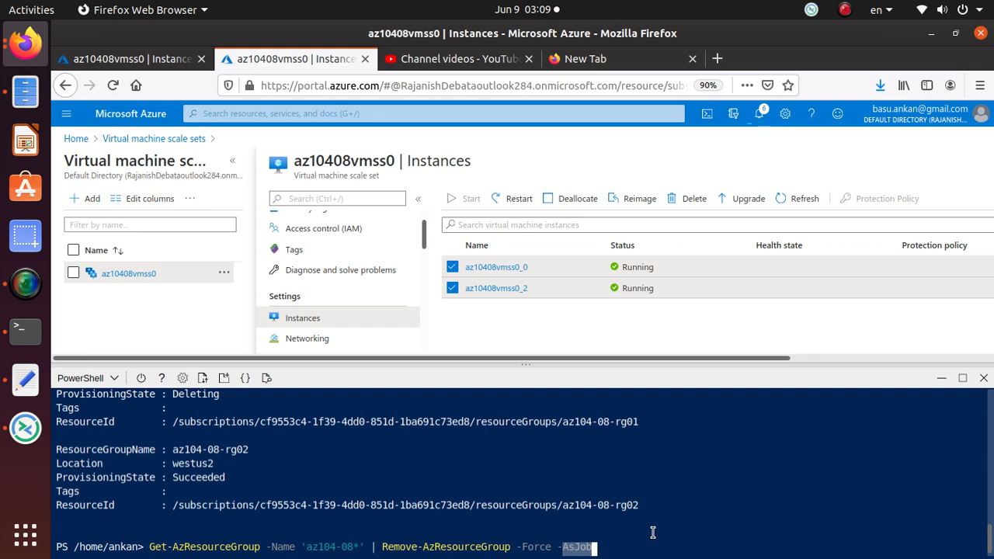
key("Return")
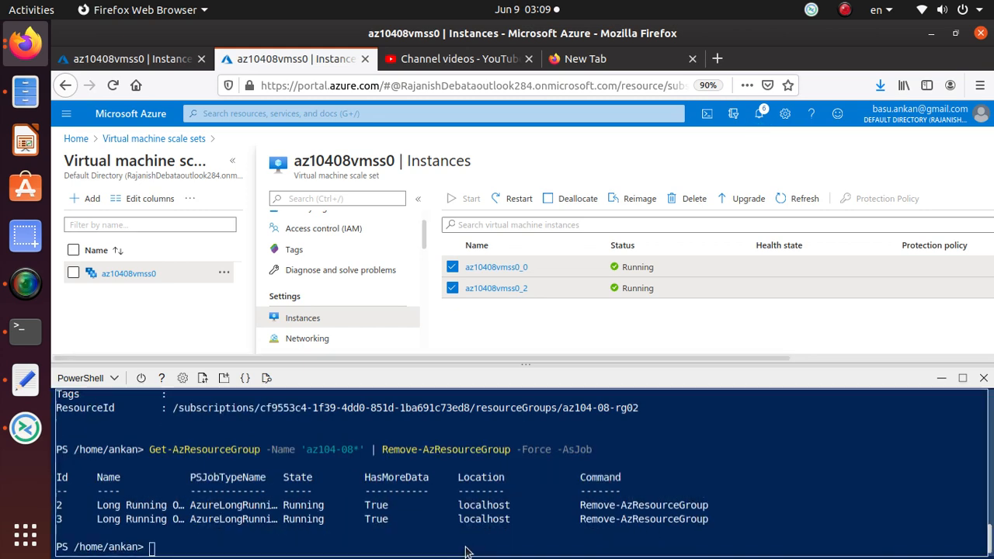
- Return to the lab page, read its Review section, and go over the Task 1 to Task 6 list under Objectives
key("alt+Tab")
scroll(328, 399, "down", 4)
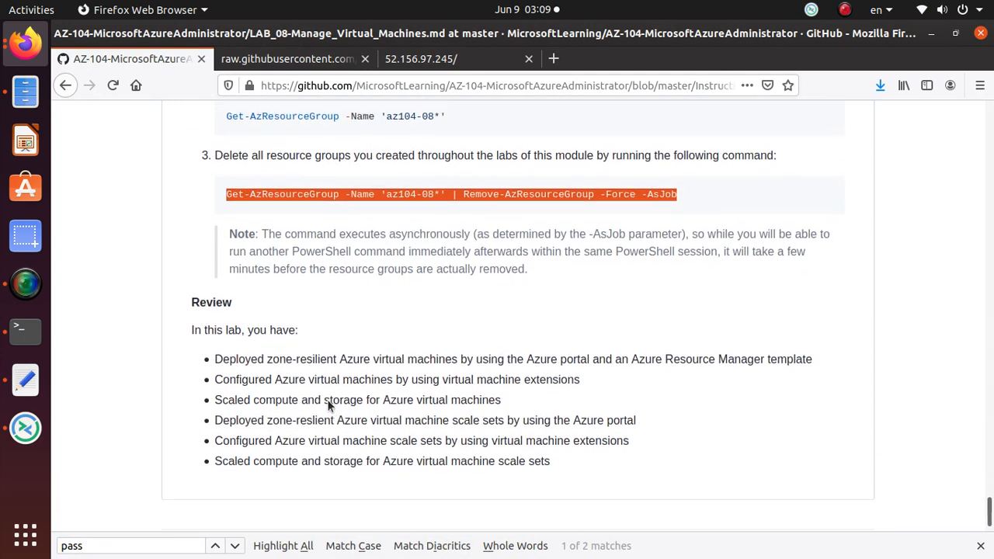
scroll(327, 399, "down", 2)
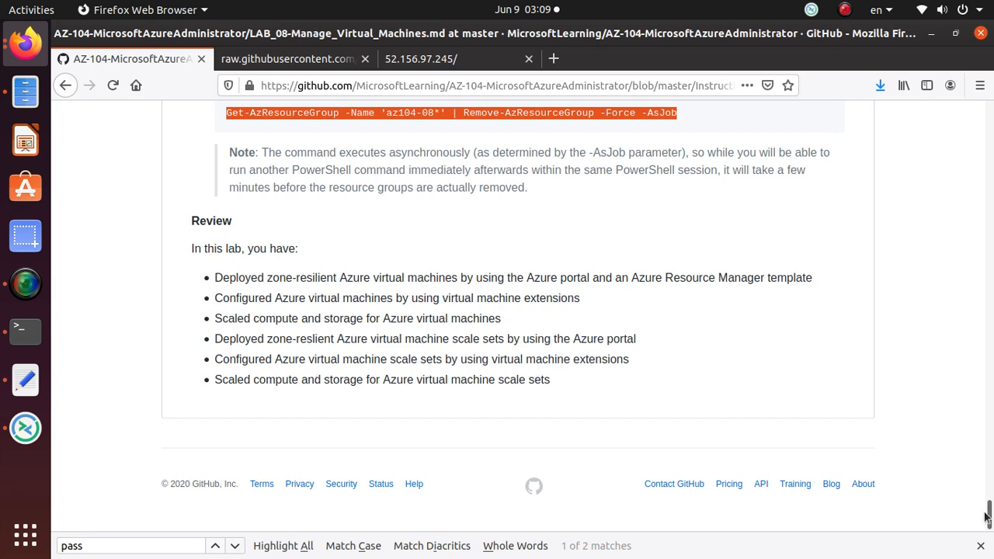
left_click_drag(986, 513, 992, 85)
scroll(584, 310, "down", 5)
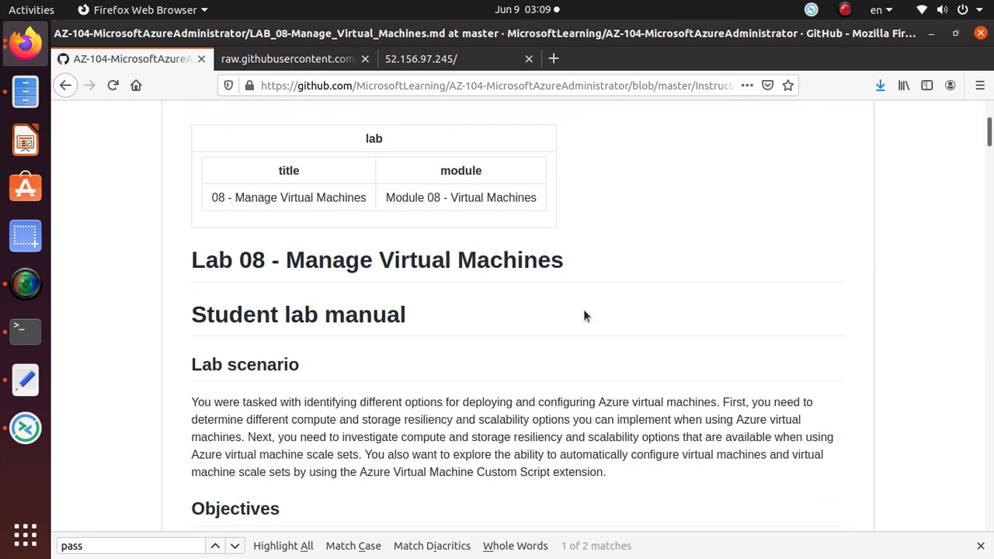
scroll(584, 317, "down", 7)
left_click_drag(636, 375, 191, 282)
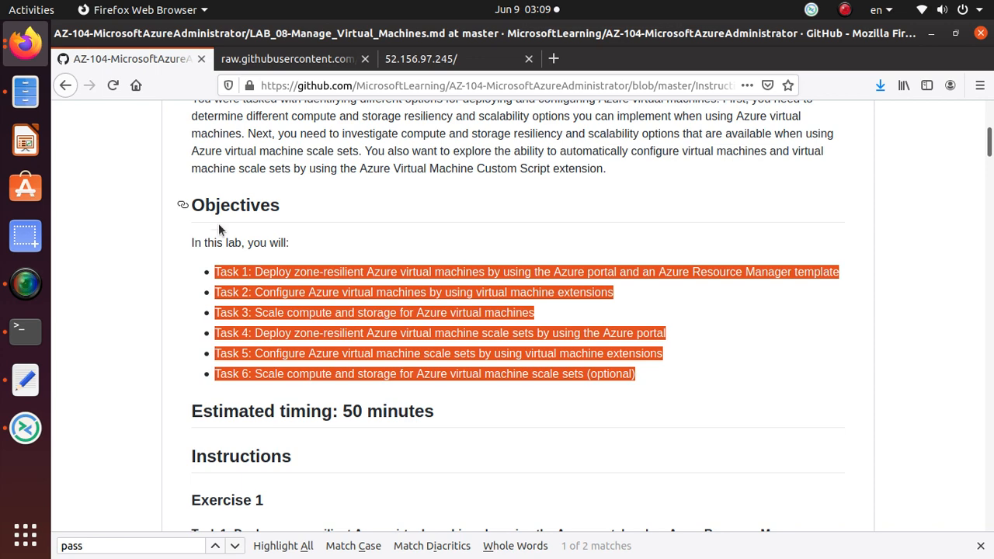
left_click(29, 286)
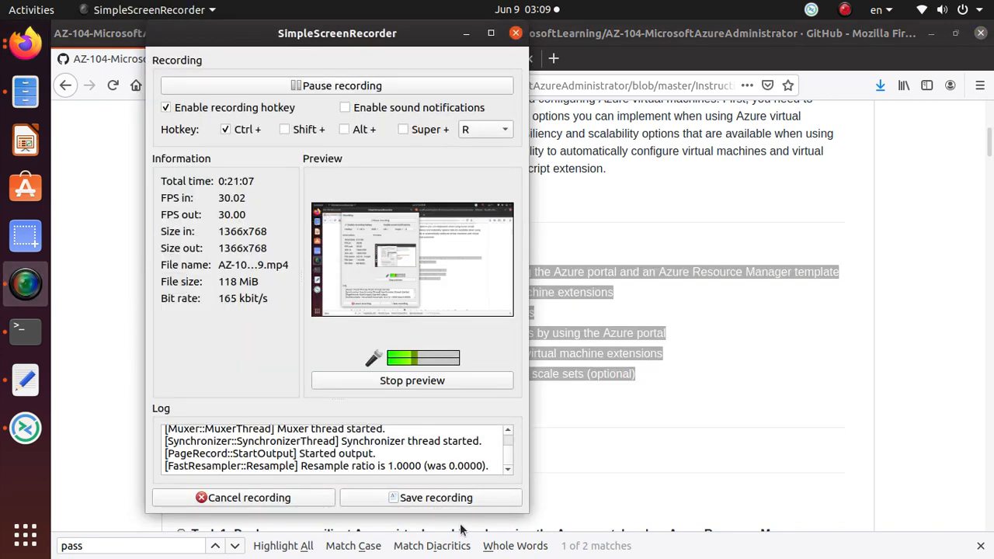